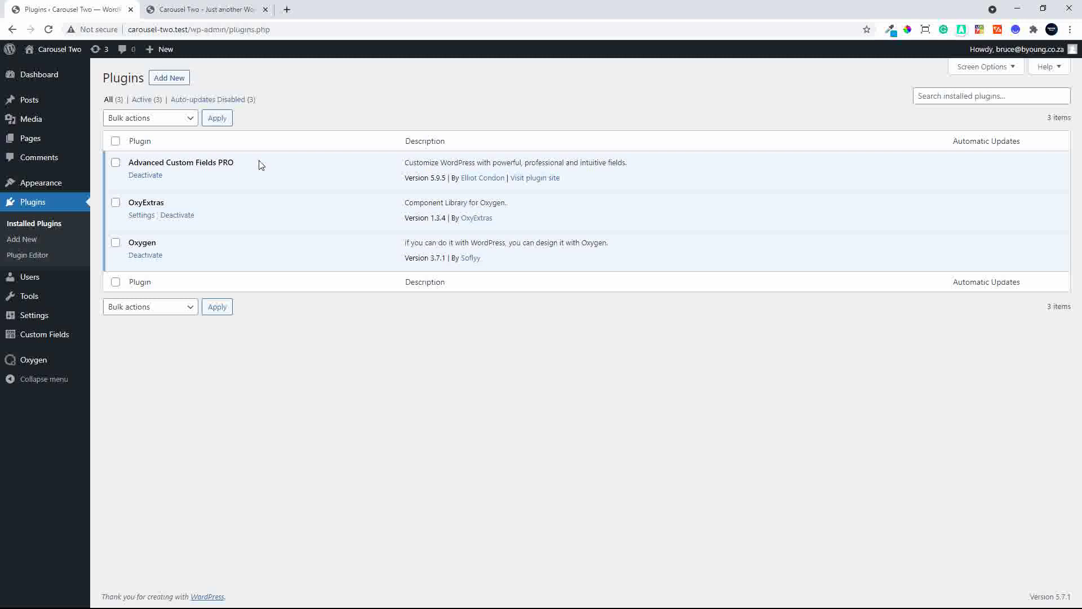
Create a new custom field group titled "Post Content Repeater"
left_click(50, 336)
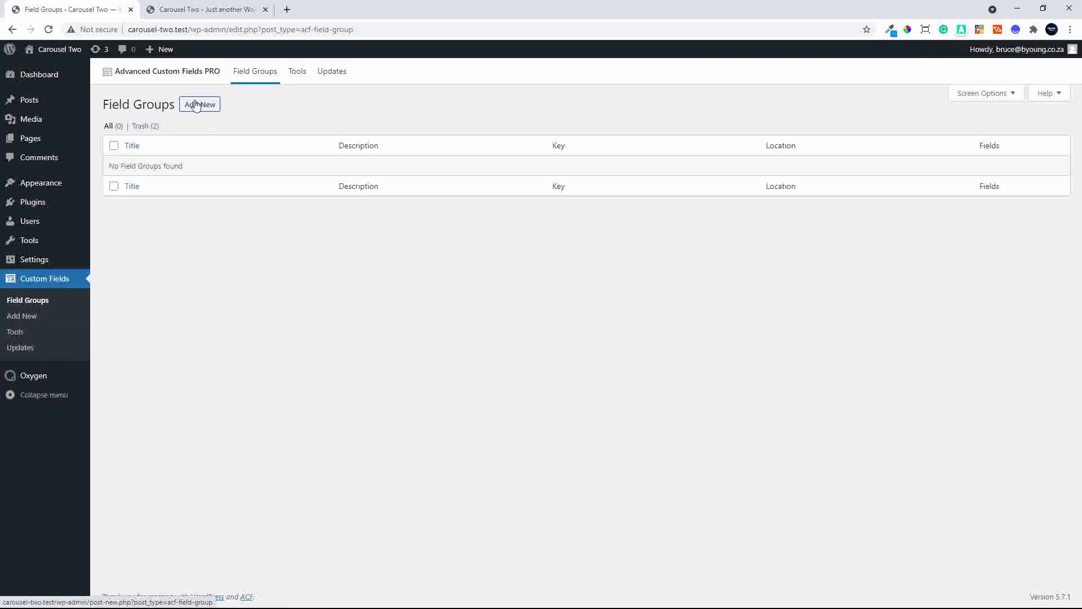
left_click(199, 106)
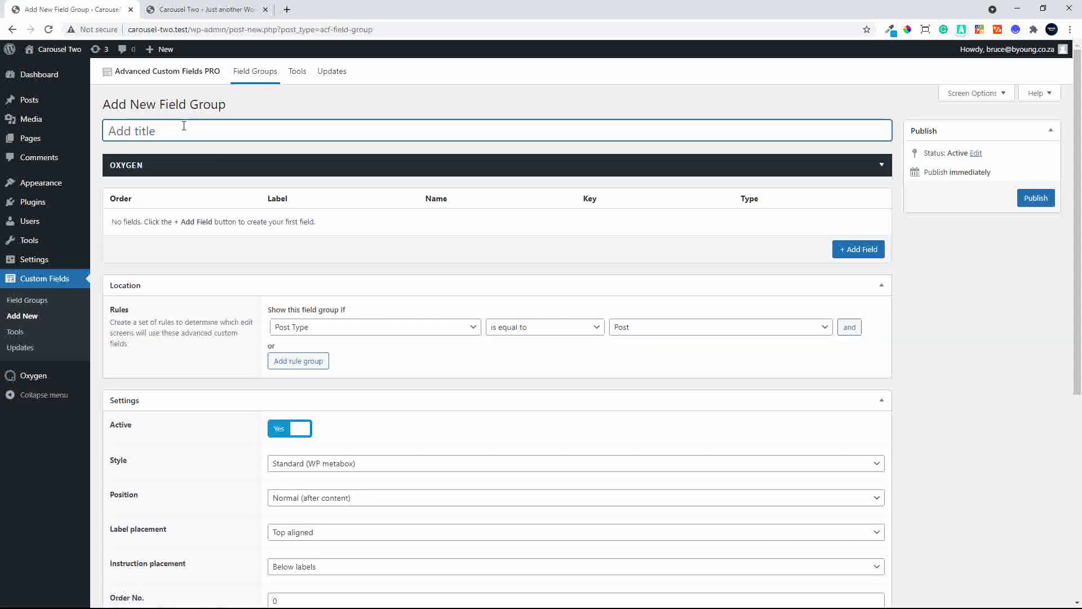
type("R")
key("BackSpace")
type("Post Repe")
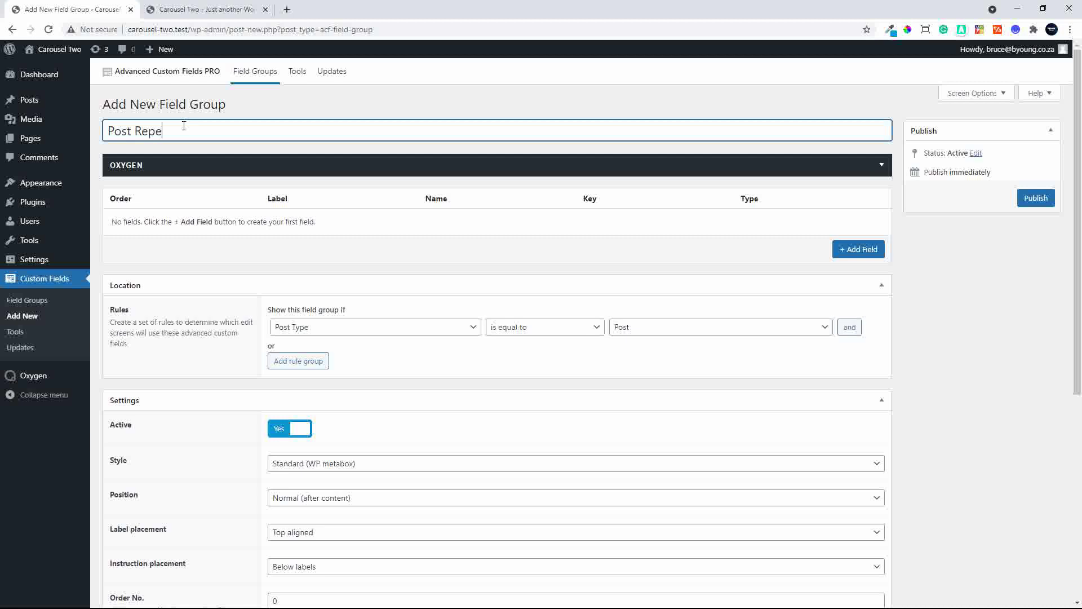
type("ater")
double_click(133, 131)
type("Content")
Add a field labelled "The Content" to the group and set its field type to Repeater
left_click(859, 250)
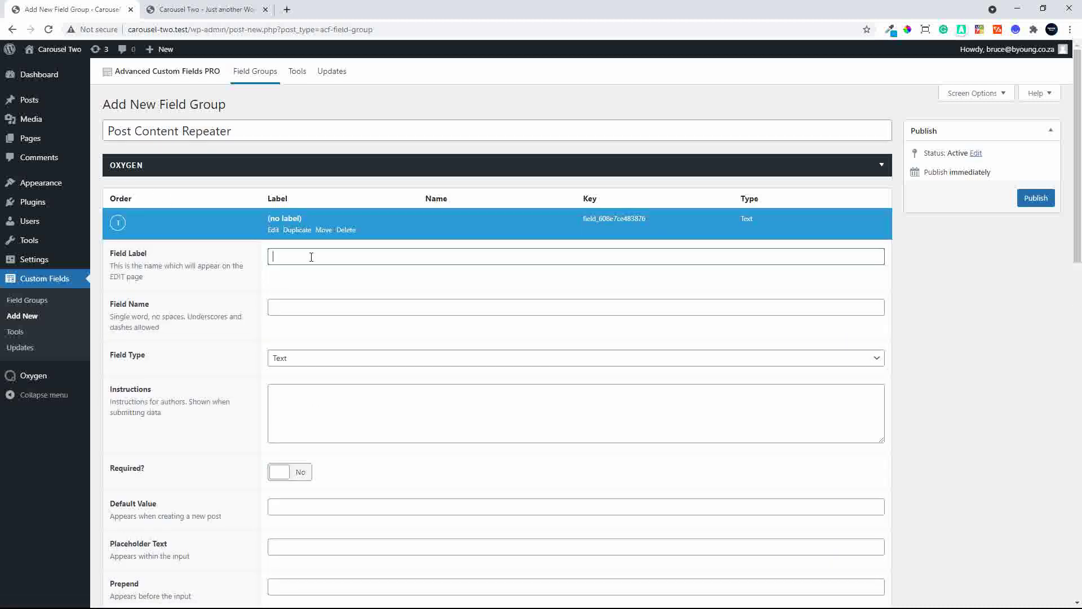
type("The COnte")
key("BackSpace")
type("o")
left_click(353, 357)
scroll(372, 455, "down", 5)
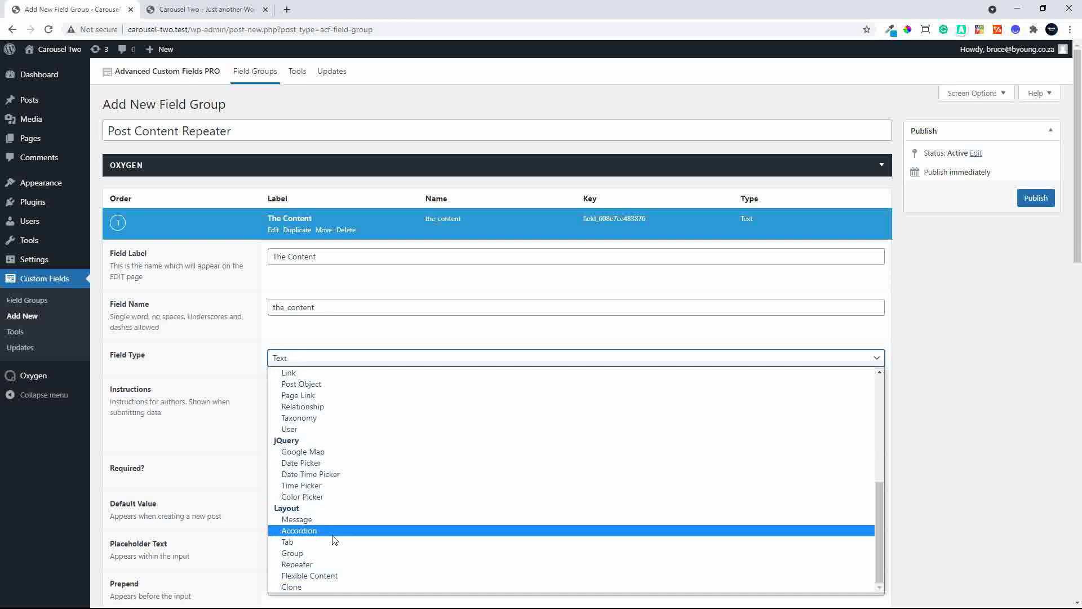
left_click(338, 564)
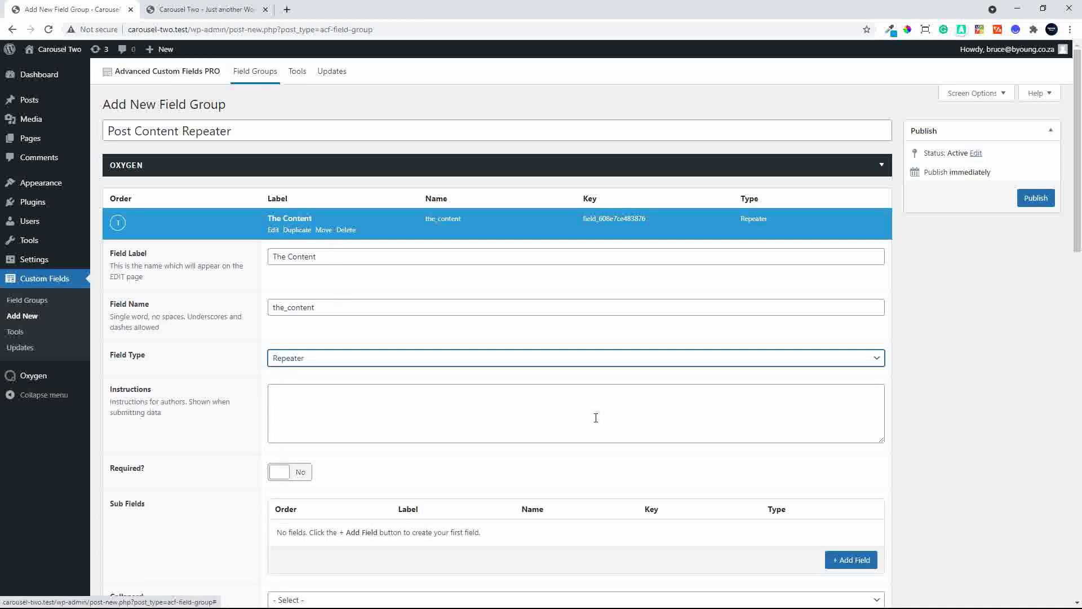
Dismiss the OneDrive reminder and add a Text sub field labelled "Name" to the repeater
scroll(594, 415, "down", 3)
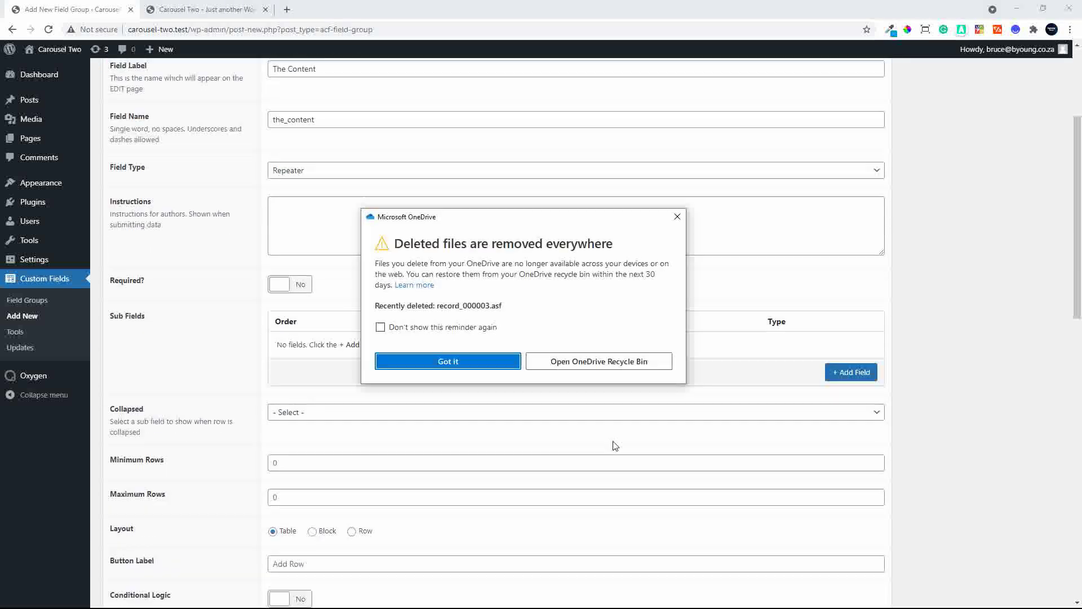
left_click(497, 361)
left_click(840, 375)
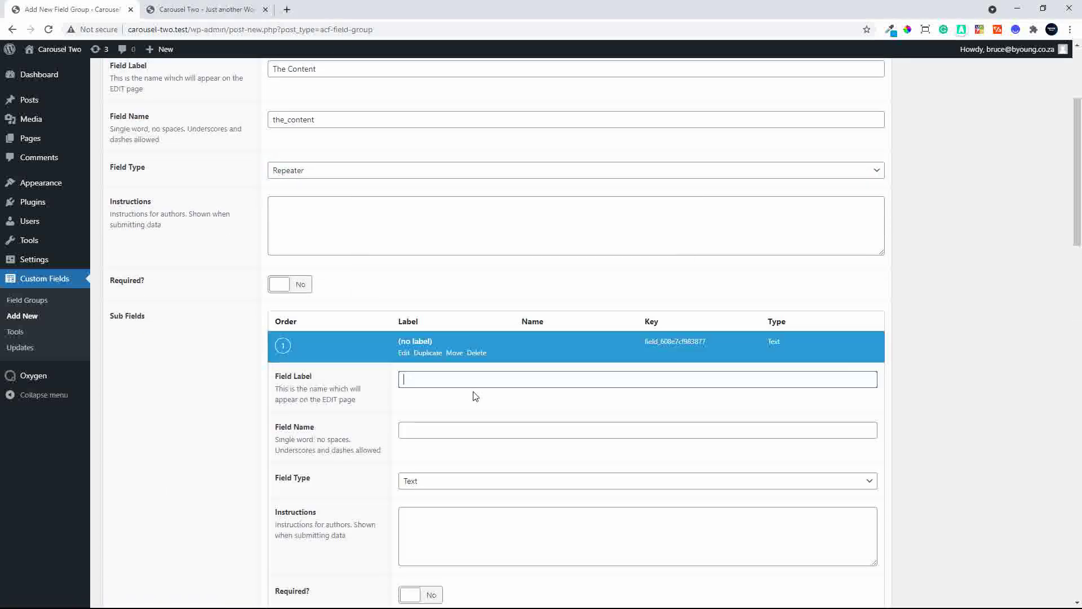
type("Name")
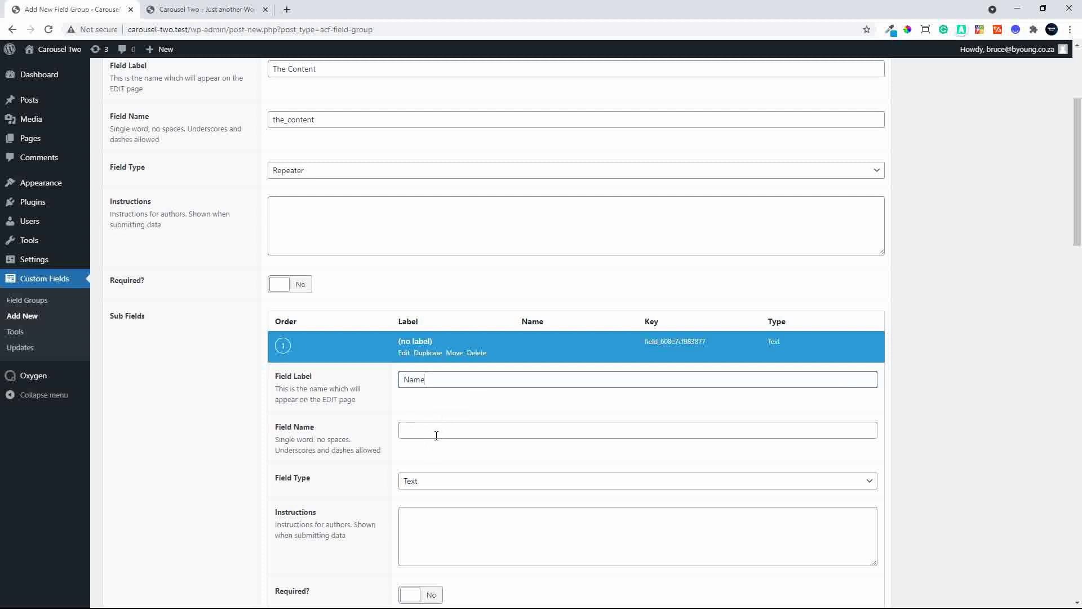
left_click(501, 431)
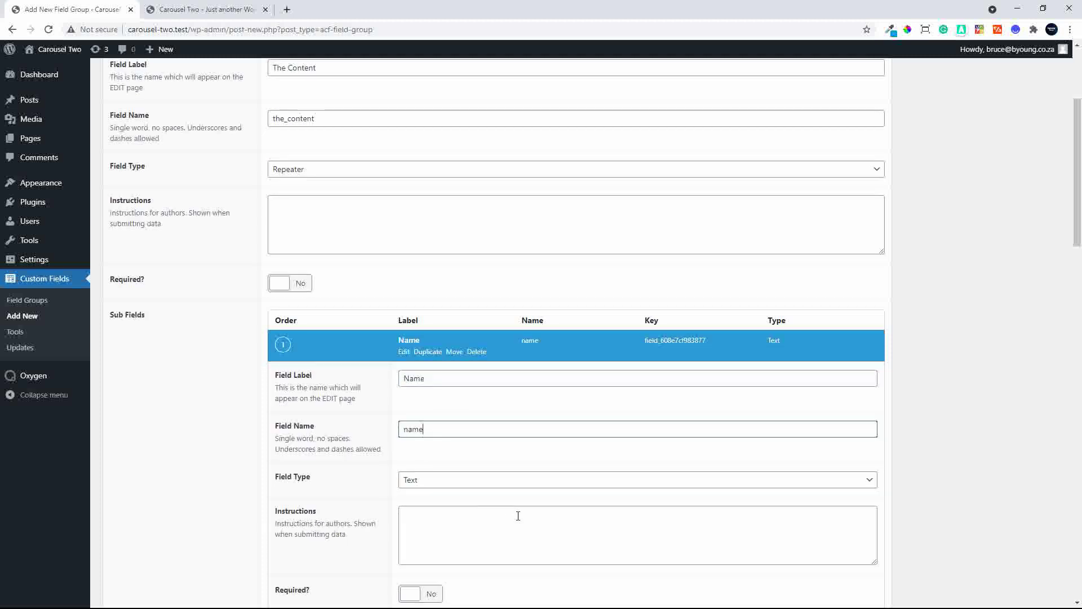
scroll(517, 515, "down", 3)
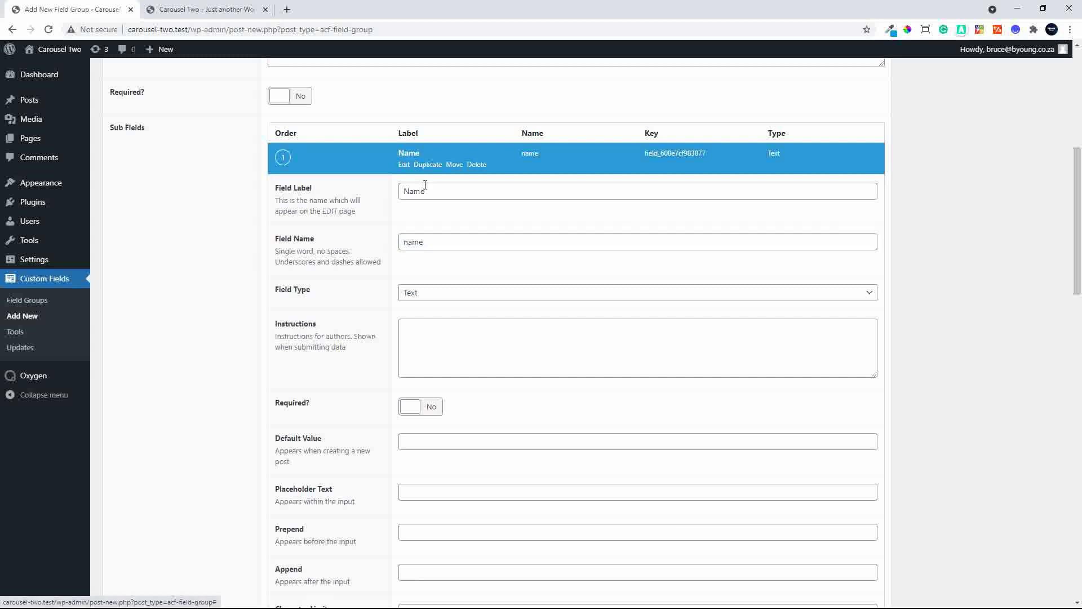
left_click(409, 162)
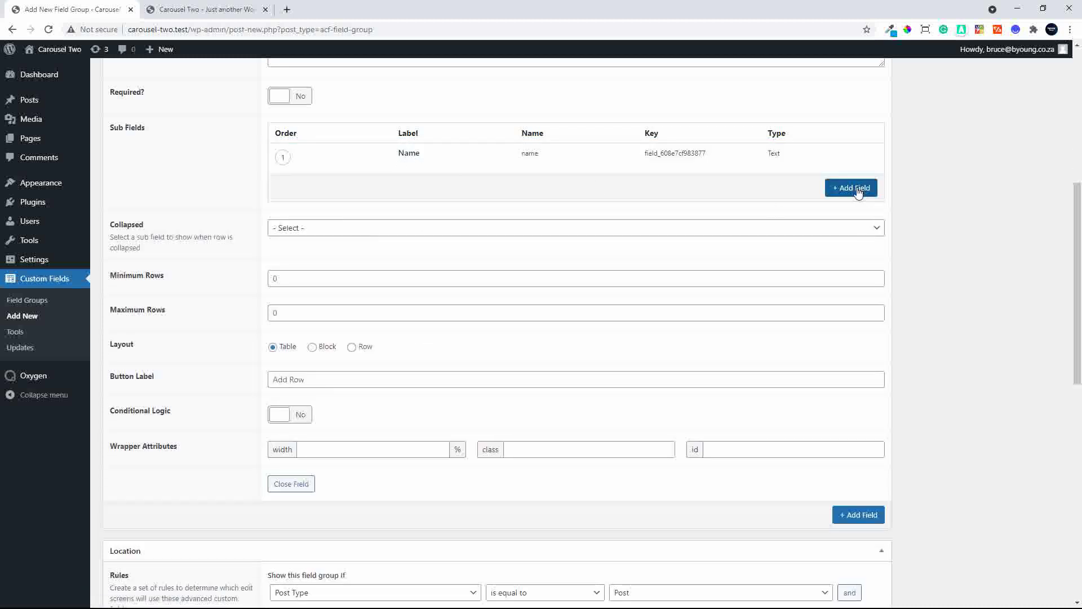
Add a second sub field labelled "Description" with the Wysiwyg Editor field type
left_click(854, 189)
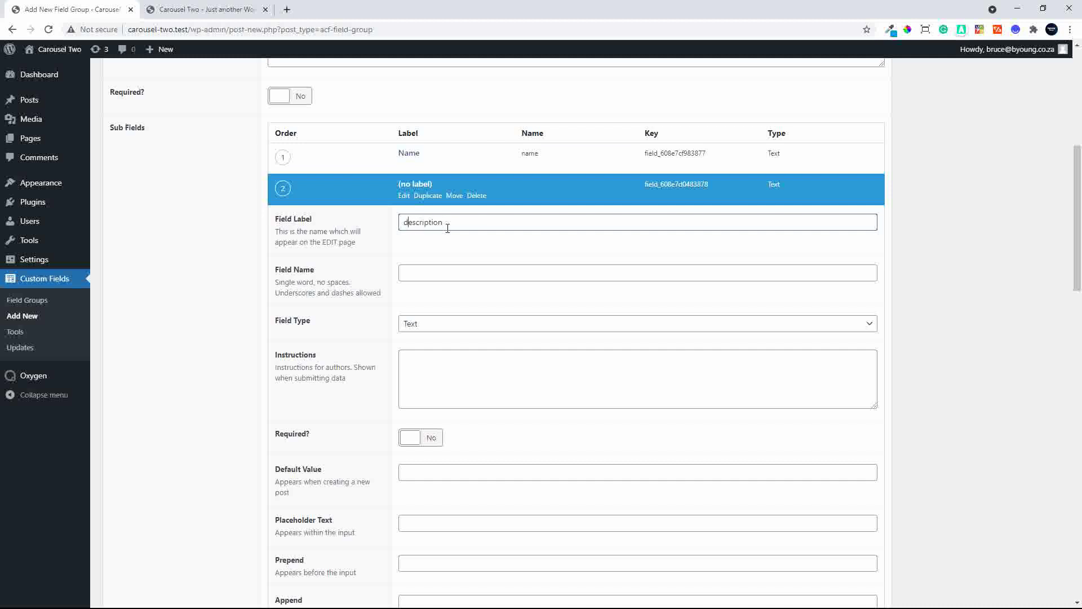
key("Home")
key("Delete")
type("D")
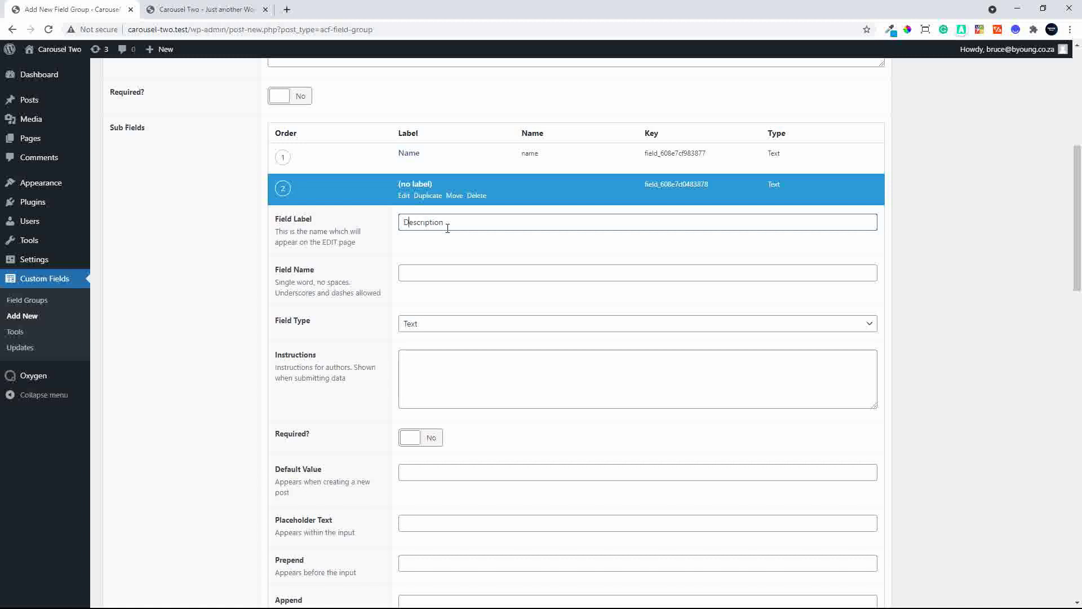
left_click(425, 274)
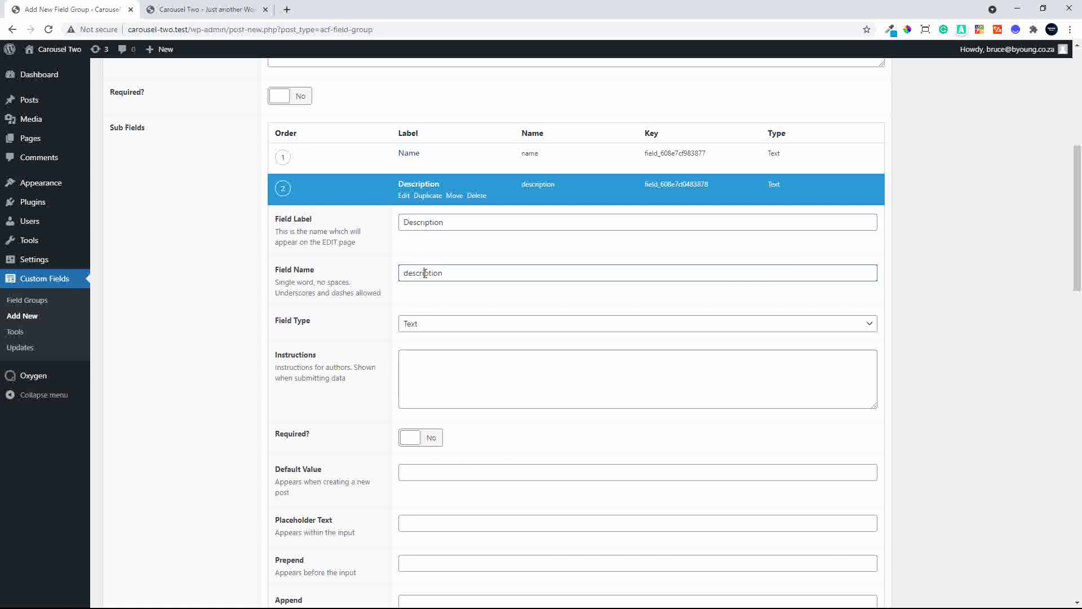
left_click(435, 321)
left_click(445, 322)
left_click(446, 325)
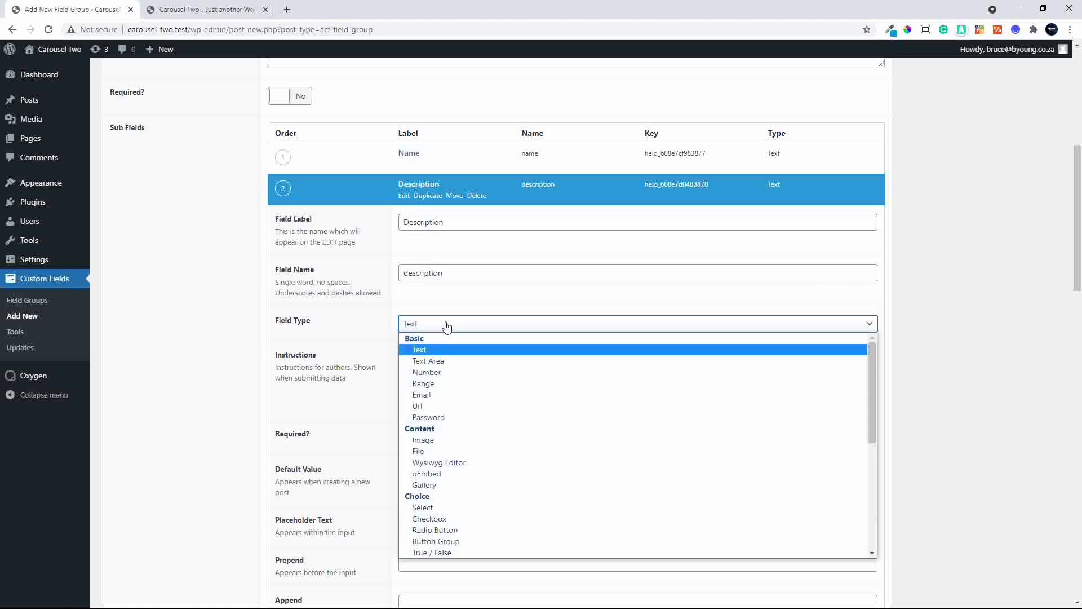
left_click(468, 463)
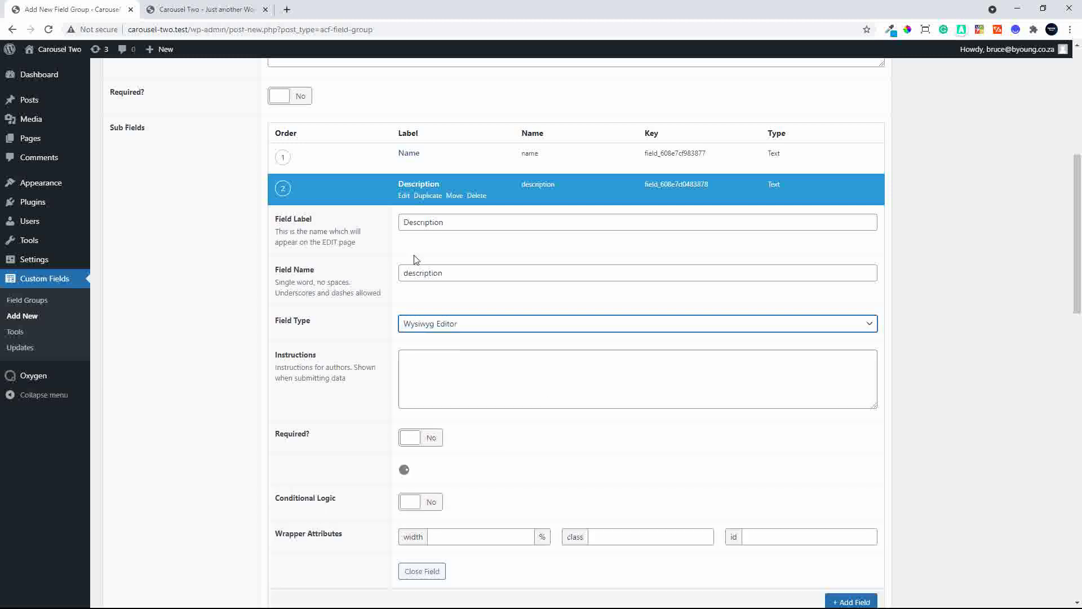
left_click(406, 184)
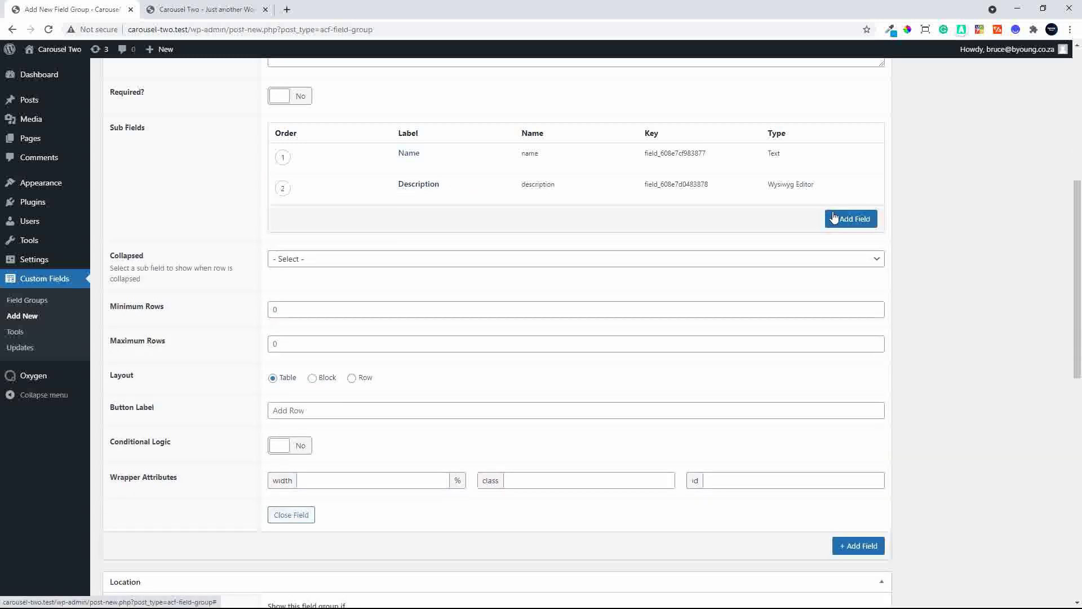
Add a third sub field labelled "Upload Image" with the Image field type
left_click(835, 218)
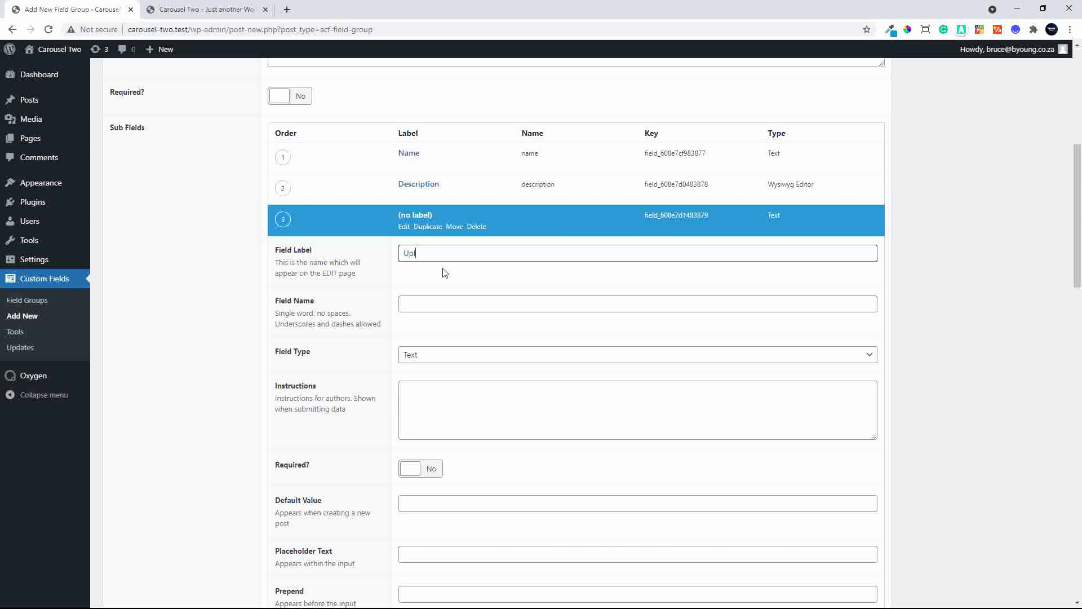
type("Upload Image")
left_click(438, 310)
left_click(424, 360)
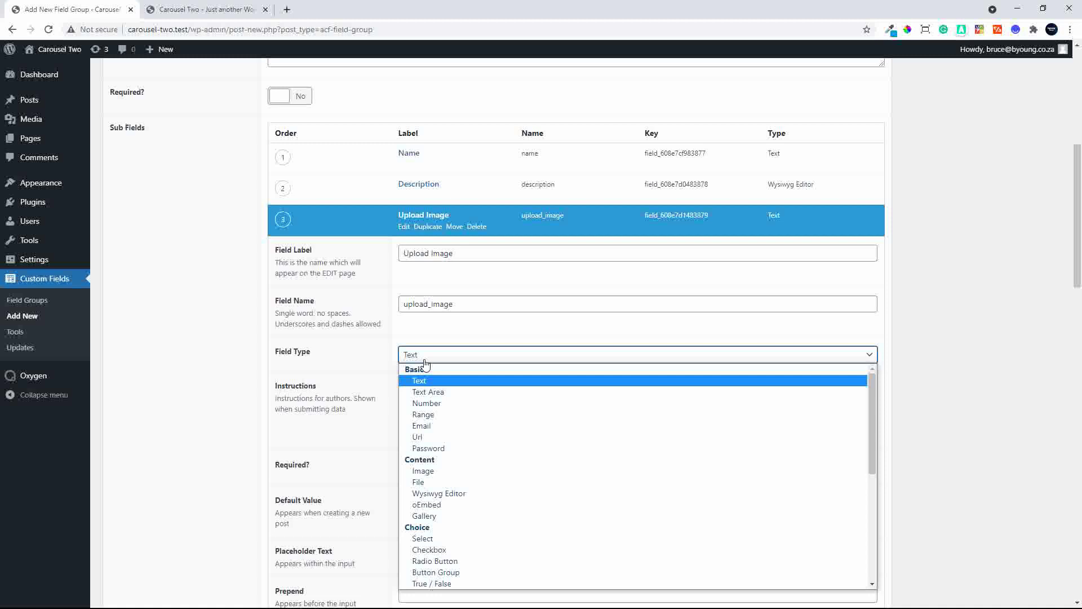
left_click(432, 475)
left_click(432, 215)
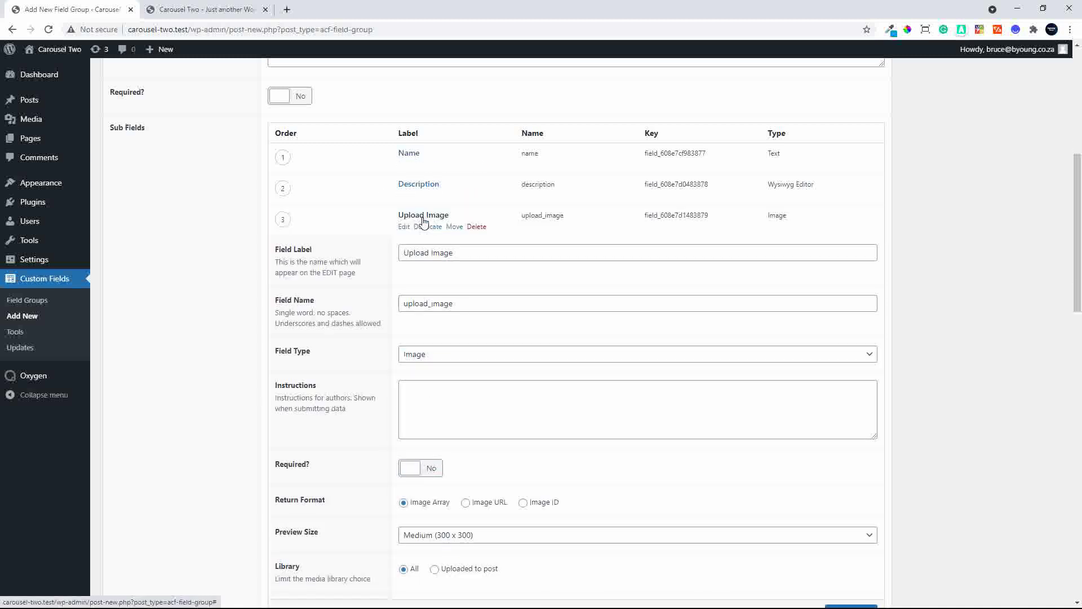
Check the field group's location rule and publish the group
scroll(562, 335, "down", 6)
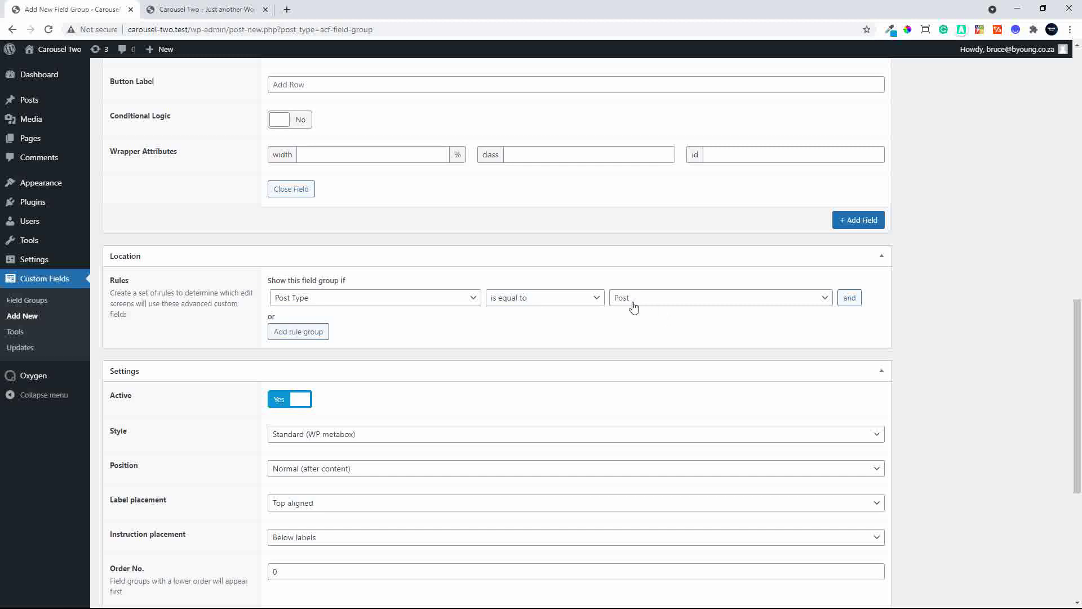
scroll(934, 354, "up", 15)
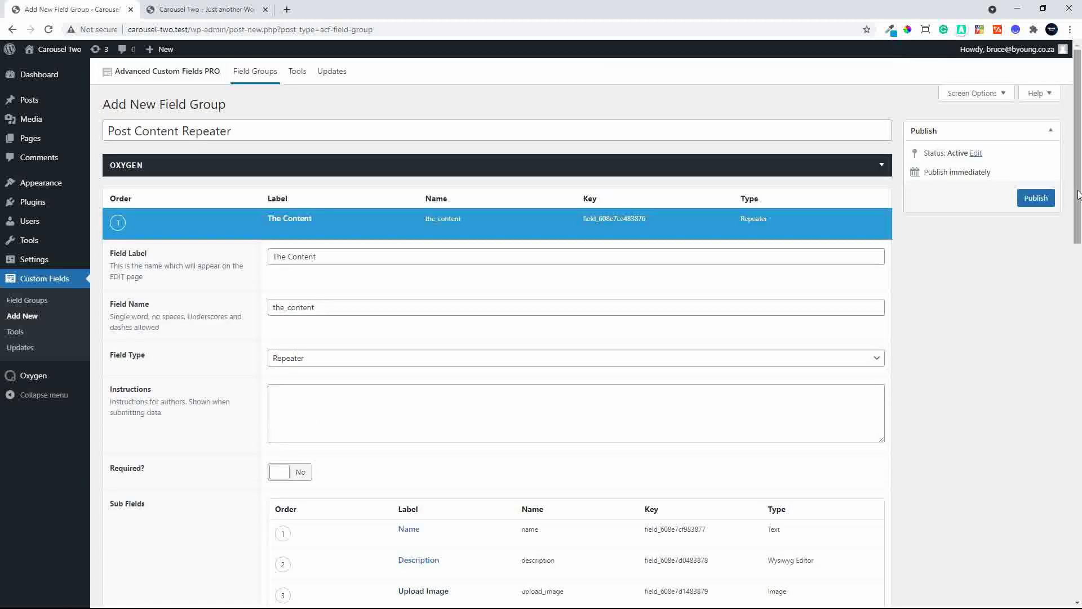
left_click(1035, 198)
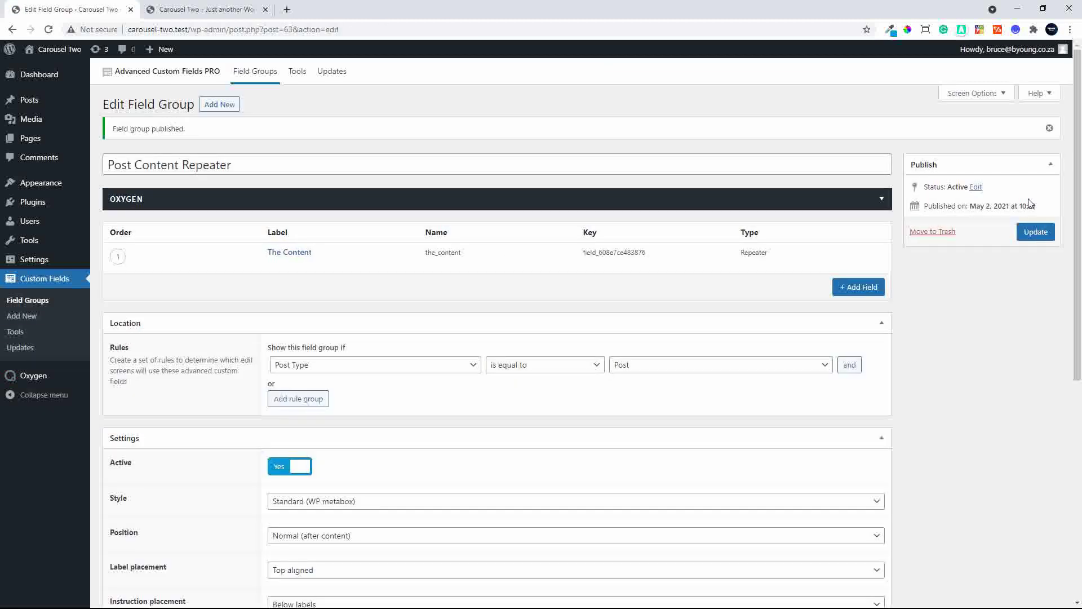
Open the "Hello world!" post for editing and collapse its Oxygen template box
left_click(24, 101)
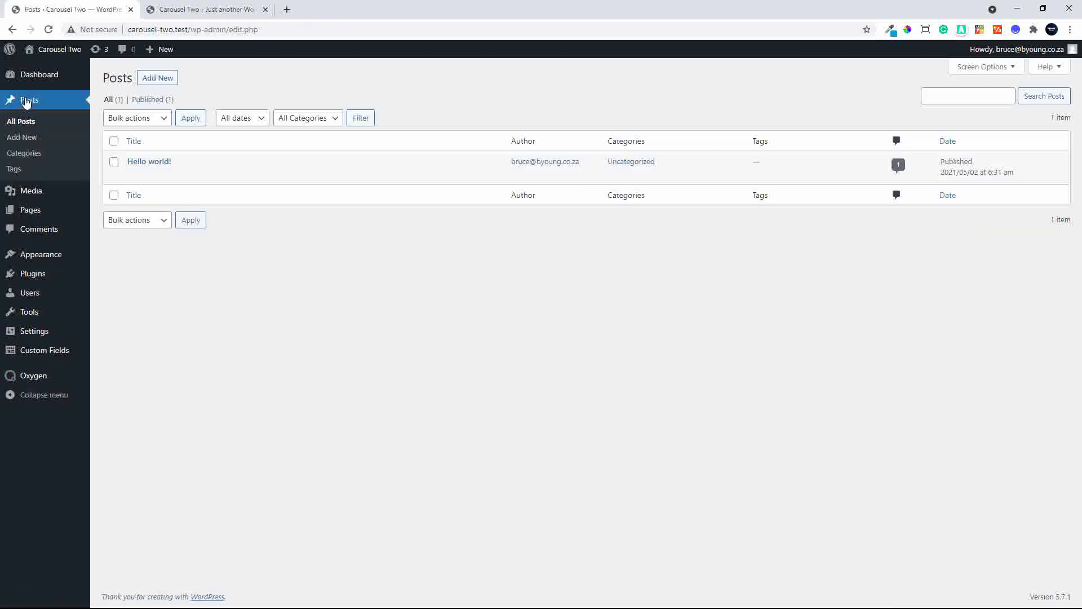
left_click(148, 162)
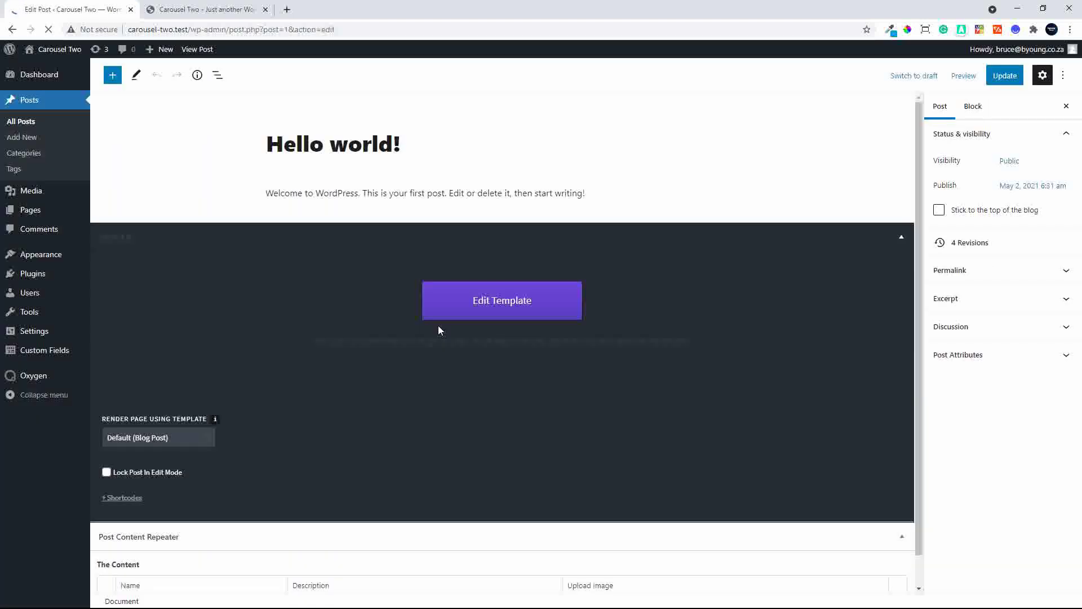
left_click(900, 238)
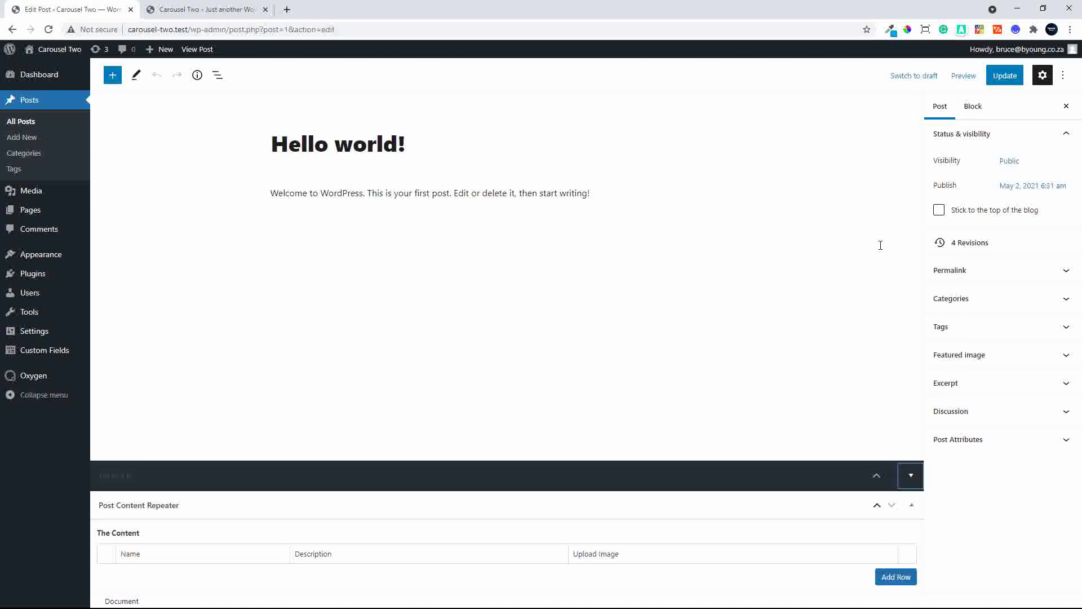
Add a row to The Content repeater and enter "First Content" as its name
left_click(896, 577)
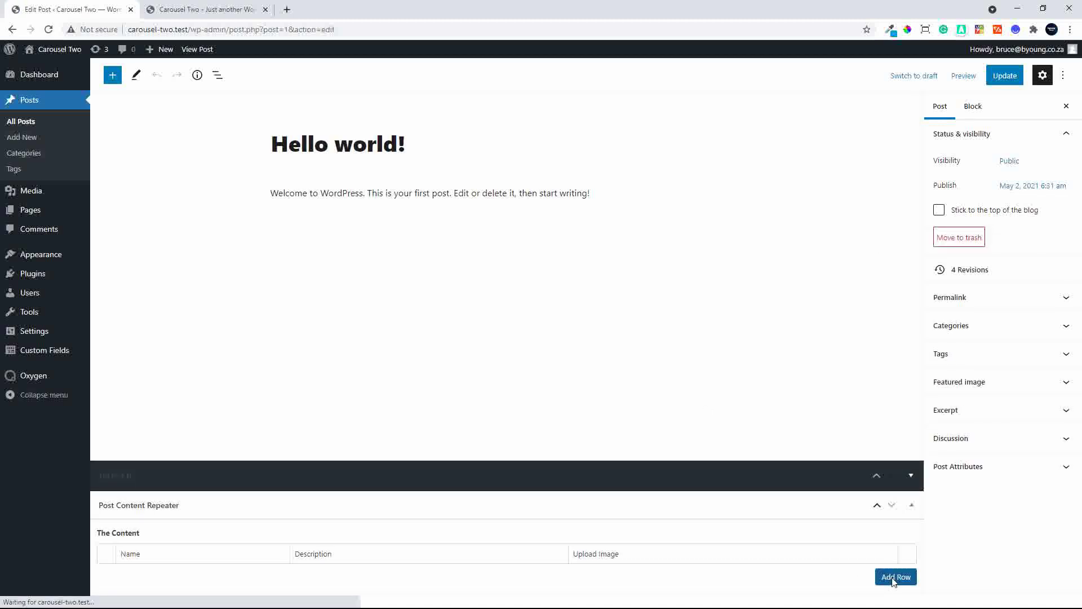
left_click(154, 337)
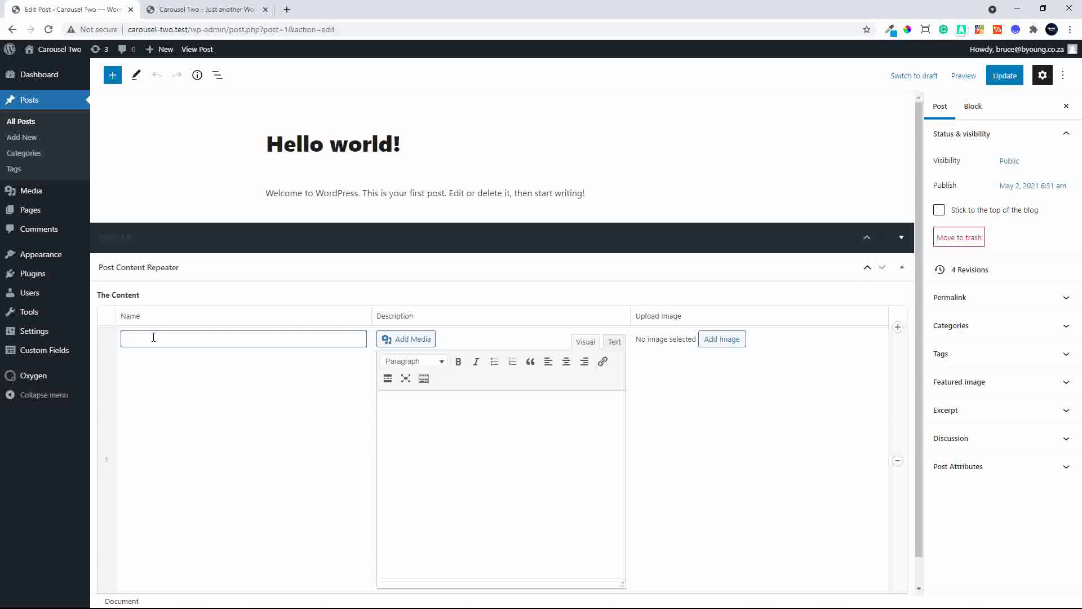
type("First Content")
Fill the row's description with "This is the description." followed by a bulleted list of One, Two and Three
left_click(553, 455)
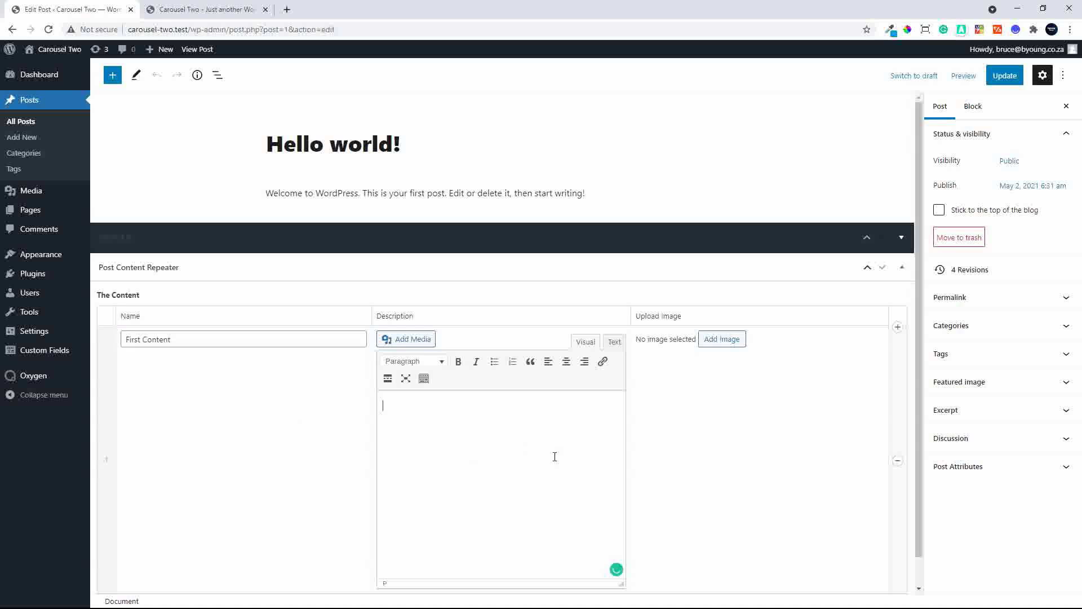
type("This is the description.")
left_click(494, 361)
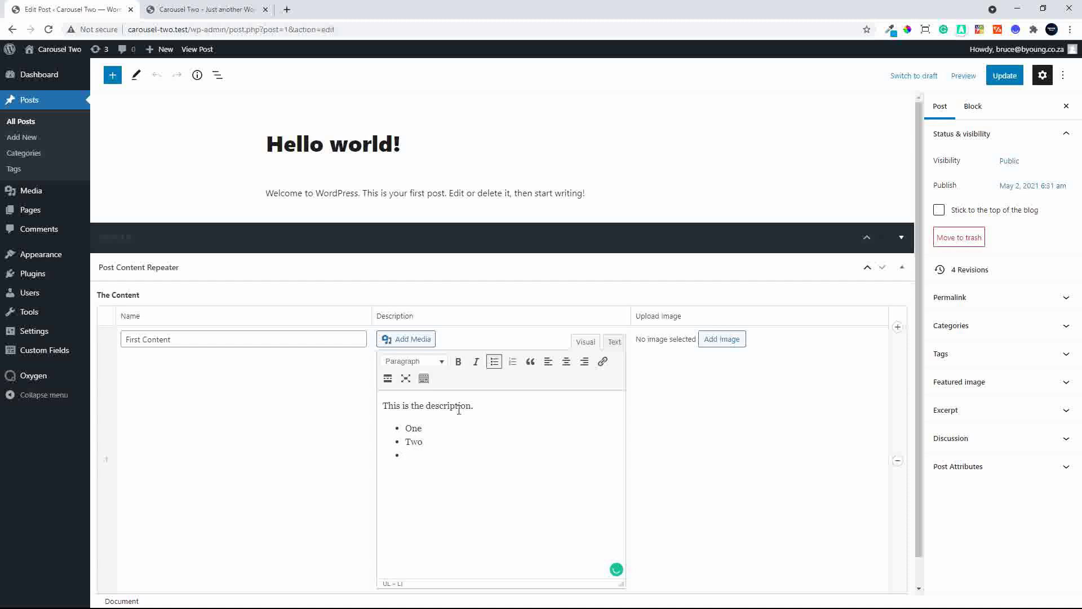
type("ee")
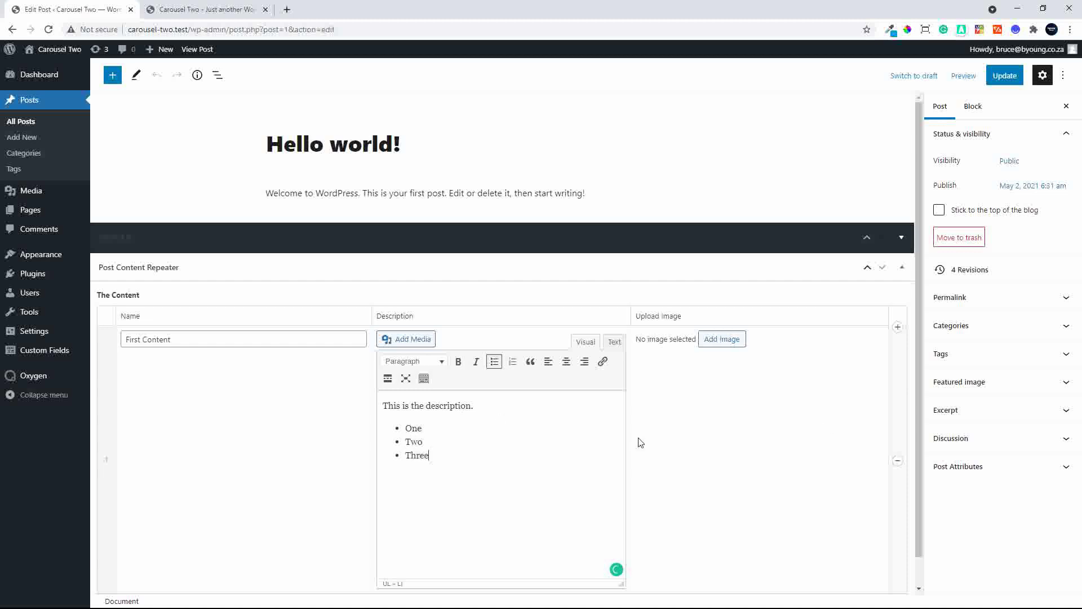
Assign the dark red image from the media library to the first row's Upload Image field
left_click(714, 344)
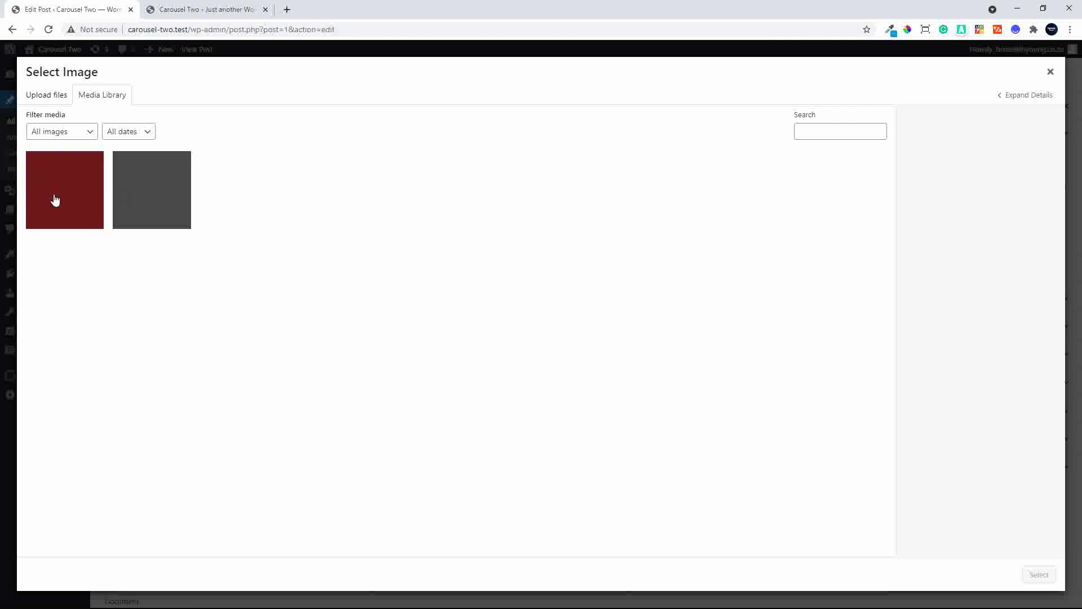
left_click(55, 199)
left_click(1039, 575)
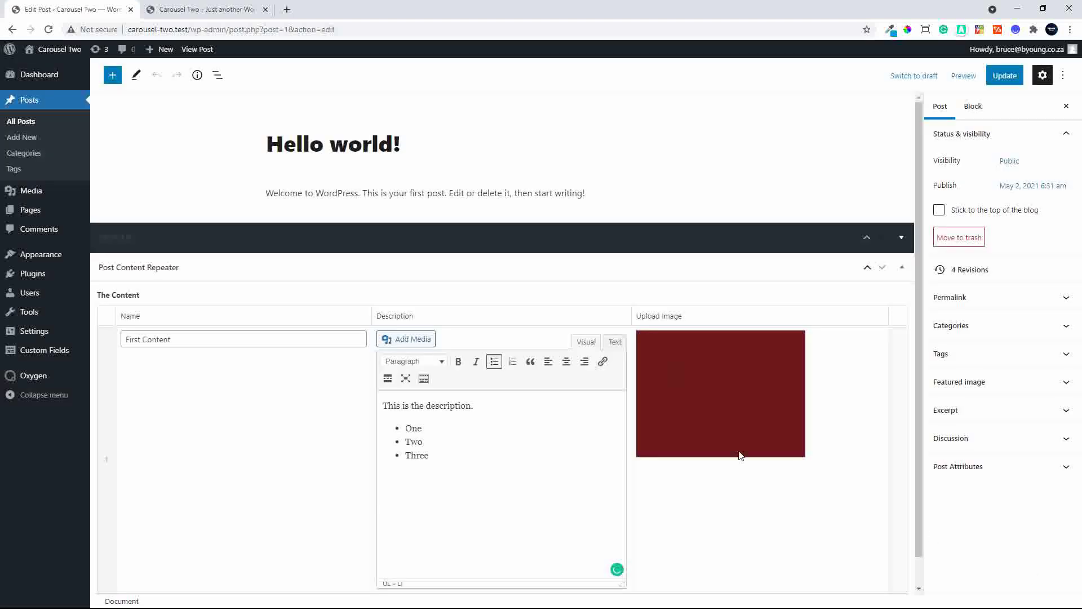
scroll(755, 490, "down", 1)
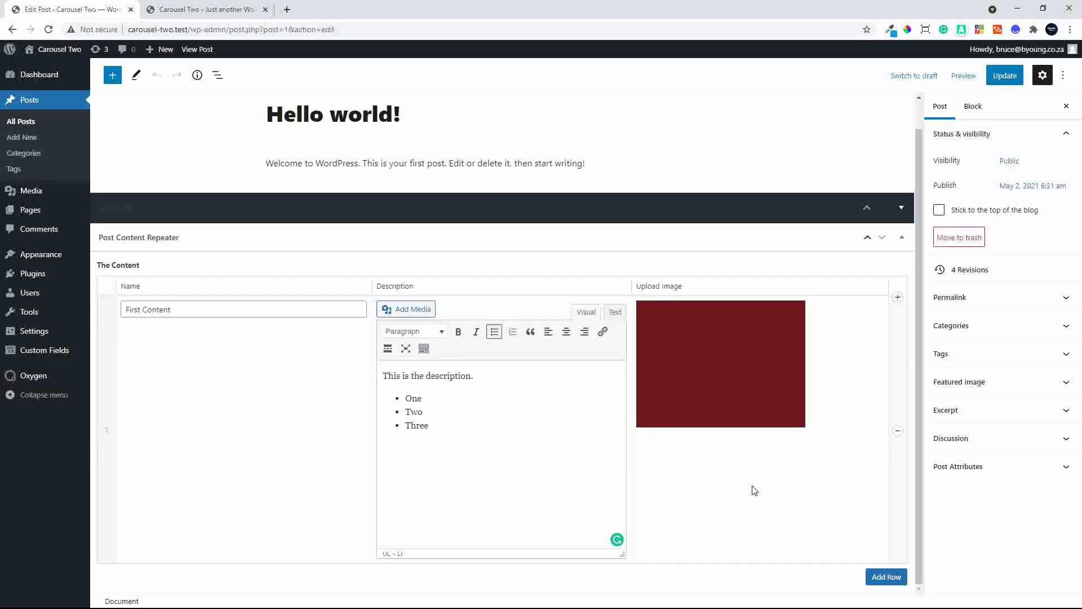
Add a second row to The Content repeater and enter "Second Content" as its name
left_click(883, 585)
scroll(810, 559, "down", 5)
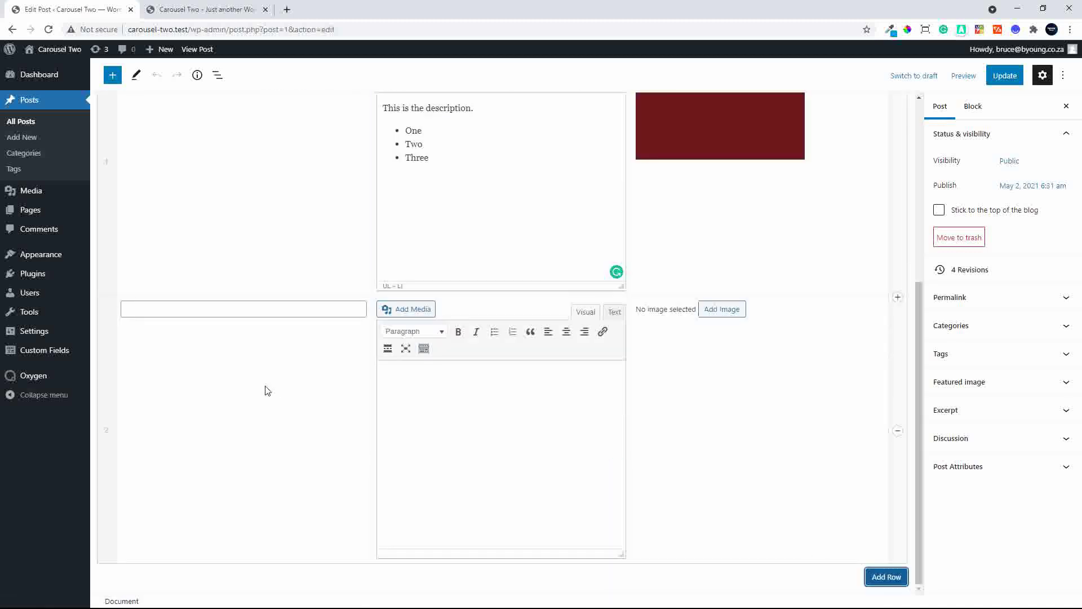
scroll(231, 366, "up", 5)
scroll(194, 339, "down", 5)
left_click(179, 317)
type("Sec")
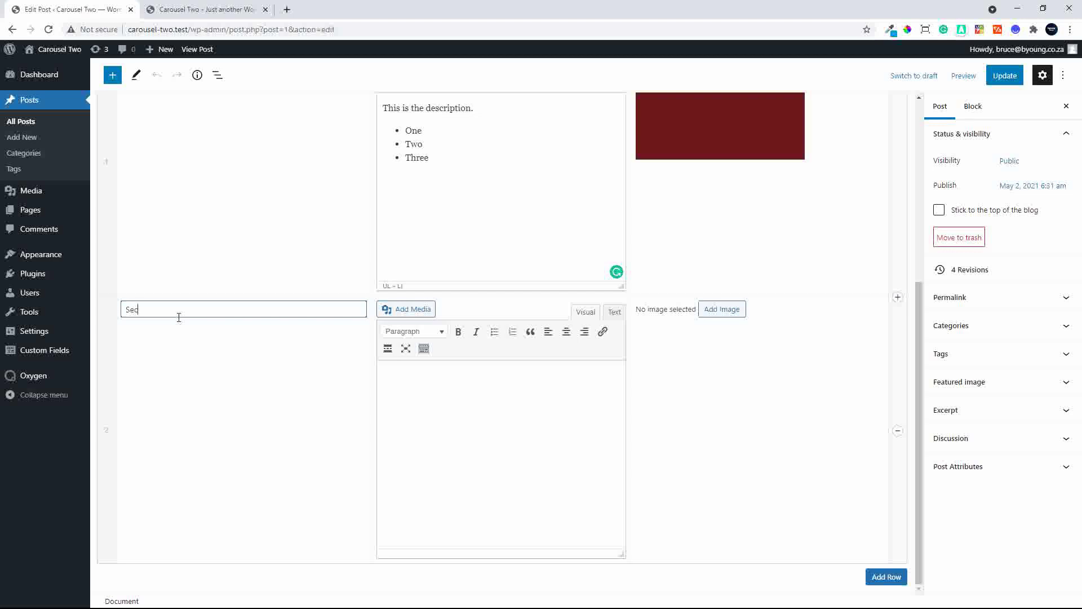
type("ond Content")
Copy the first row's description text and bulleted list into the second row's Description field
left_click_drag(453, 165, 382, 105)
key("ctrl+c")
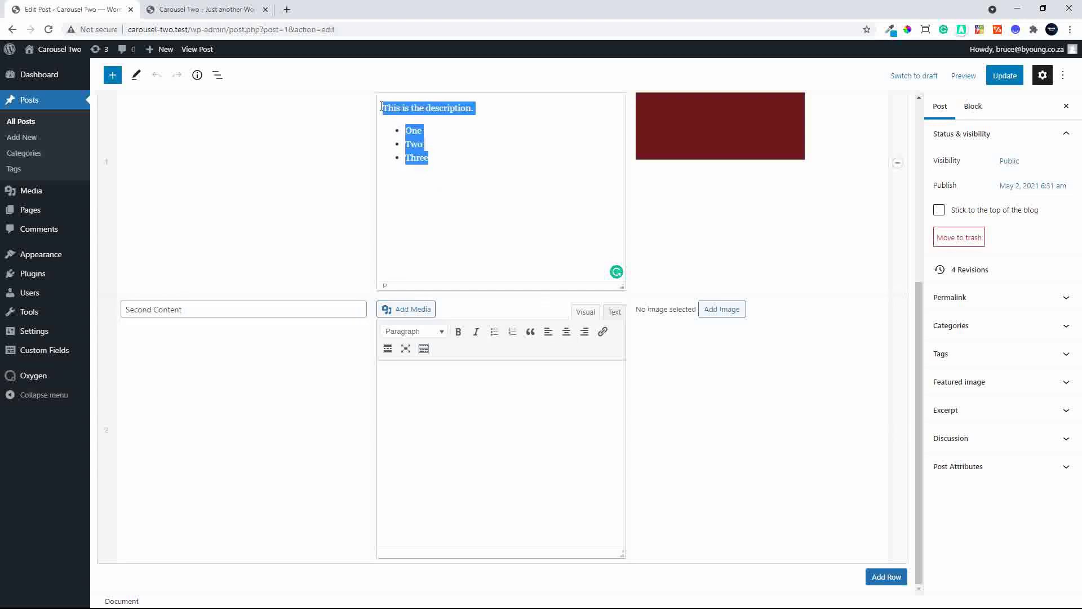
left_click(418, 438)
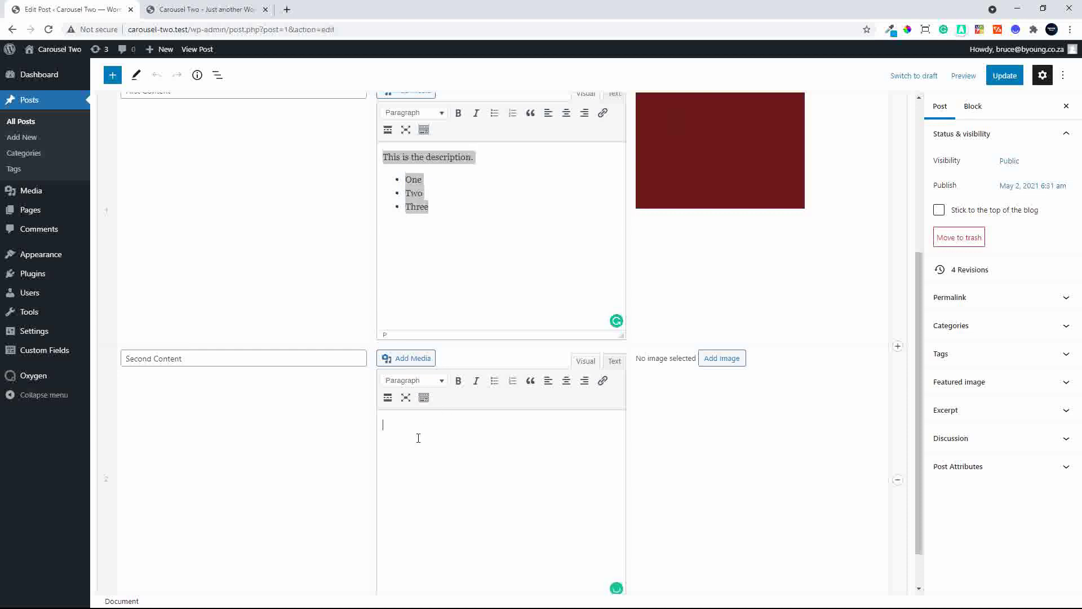
key("ctrl+v")
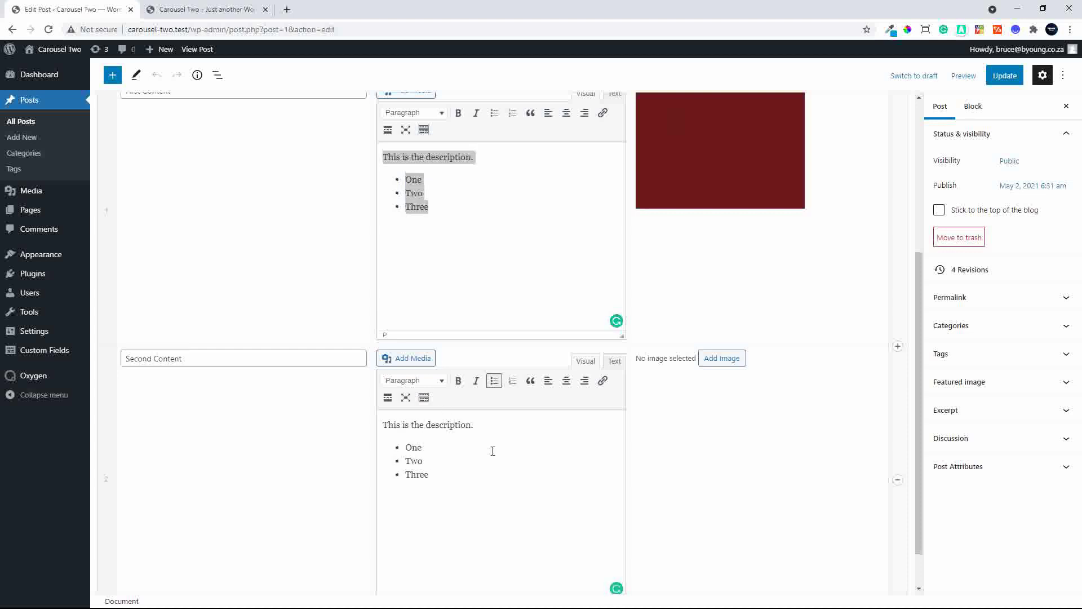
Assign the dark grey image from the media library to the second row's Upload Image field and update the post
left_click(719, 359)
left_click(168, 204)
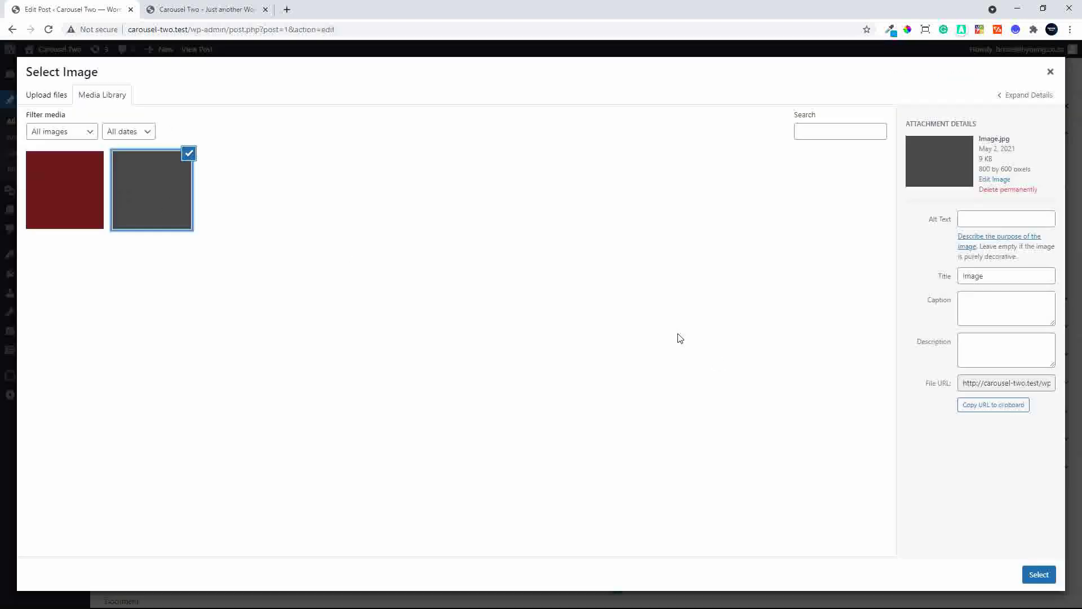
left_click(1036, 575)
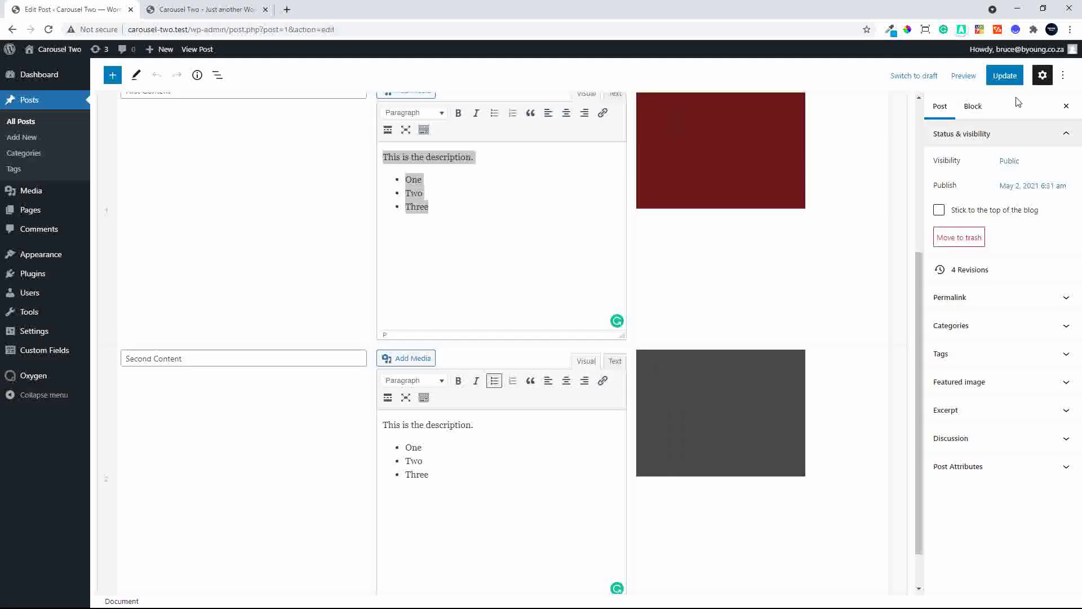
left_click(1006, 76)
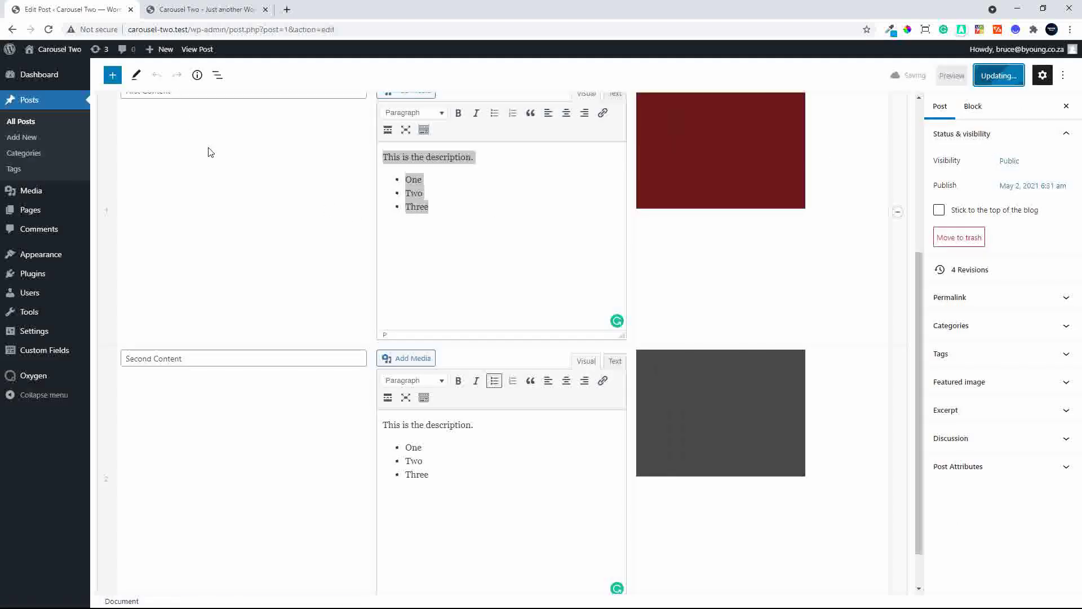
Open the Blog Post template for editing with Oxygen after a glance at the site's front end
left_click(224, 15)
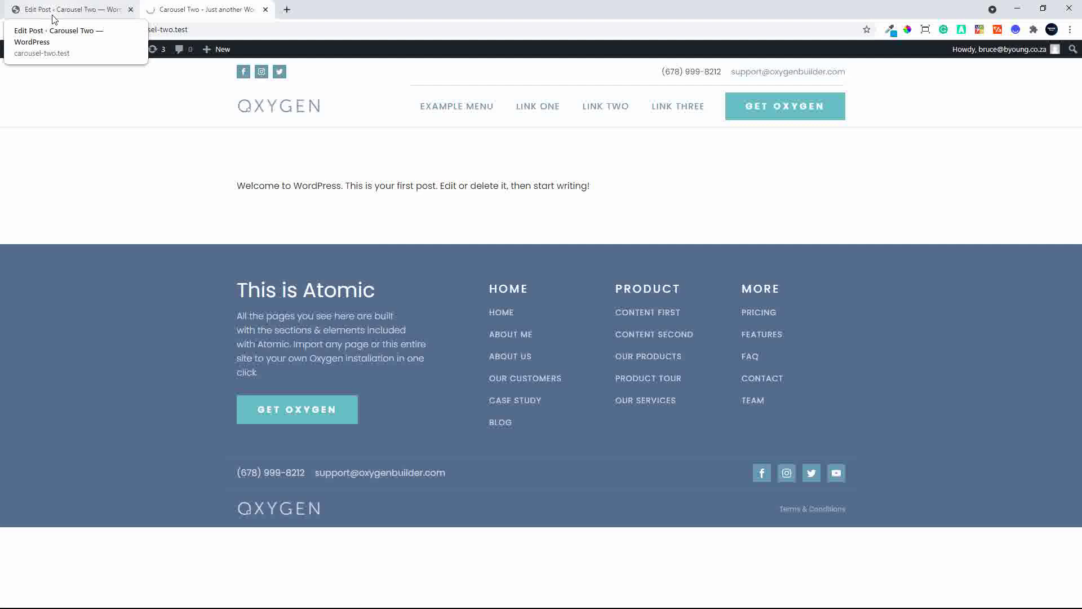
left_click(91, 13)
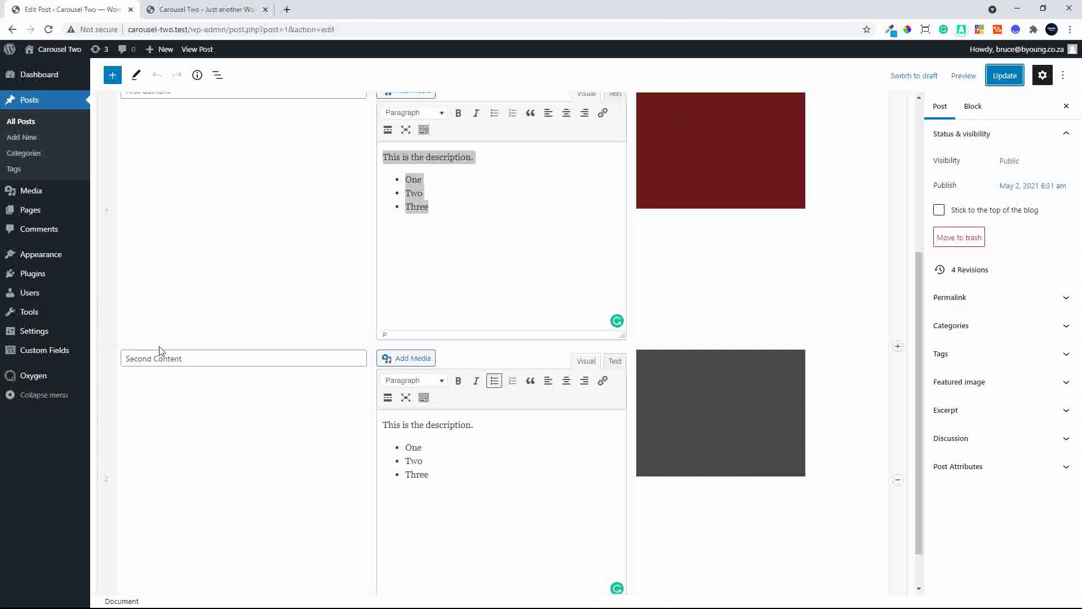
mouse_move(34, 381)
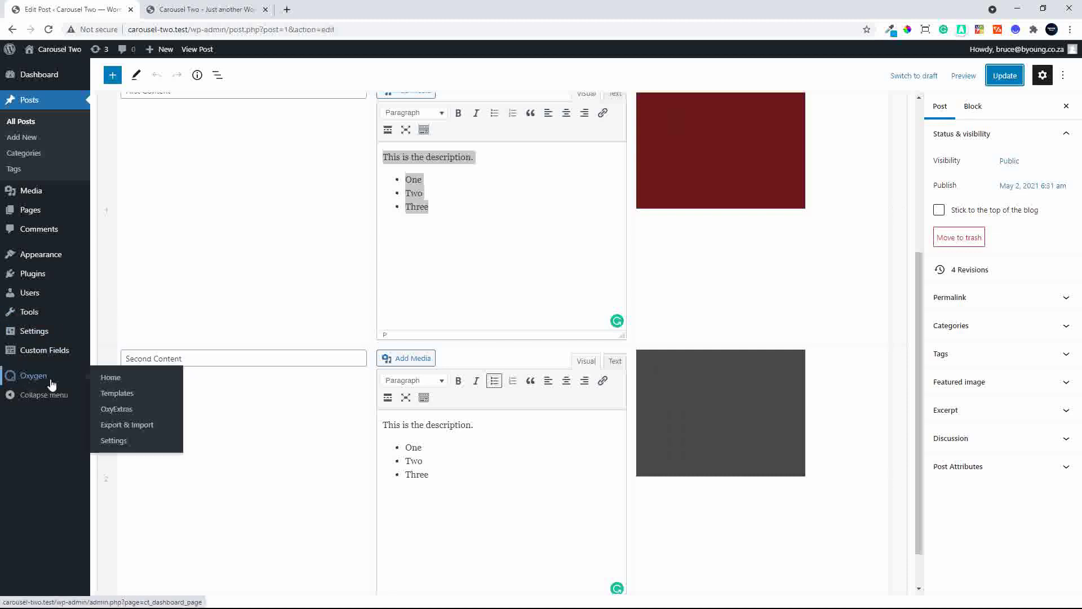
left_click(111, 395)
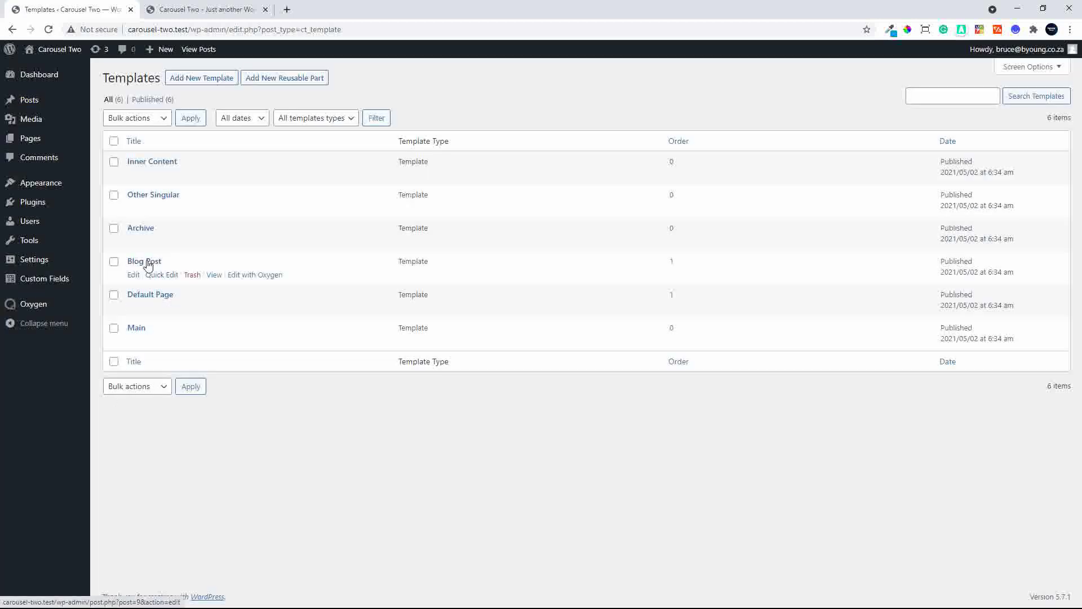
left_click(245, 276)
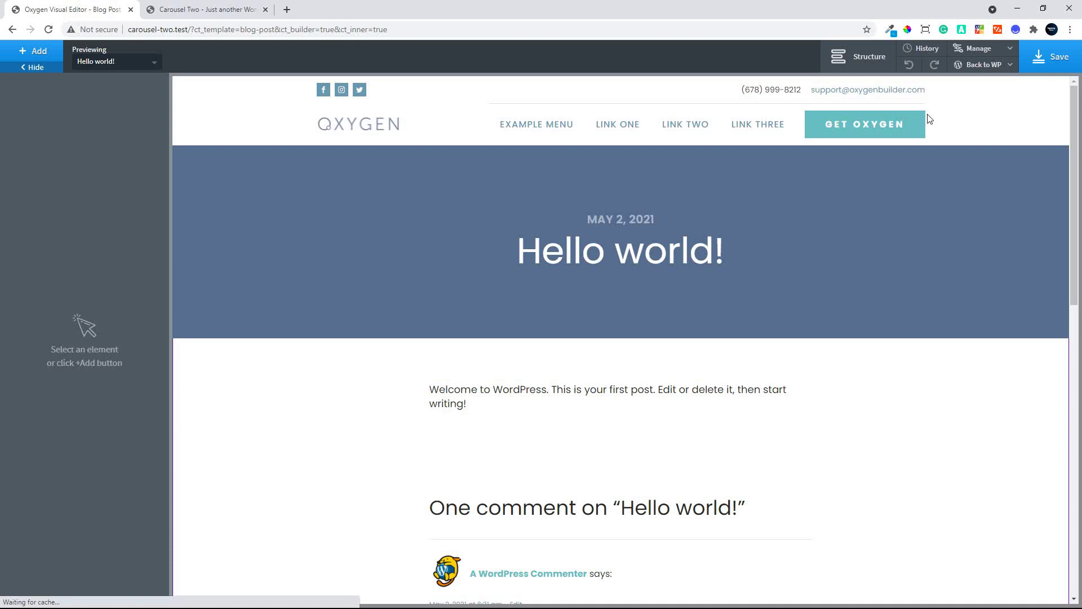
Show the element structure and add a new section directly below the Simple Article section
left_click(858, 56)
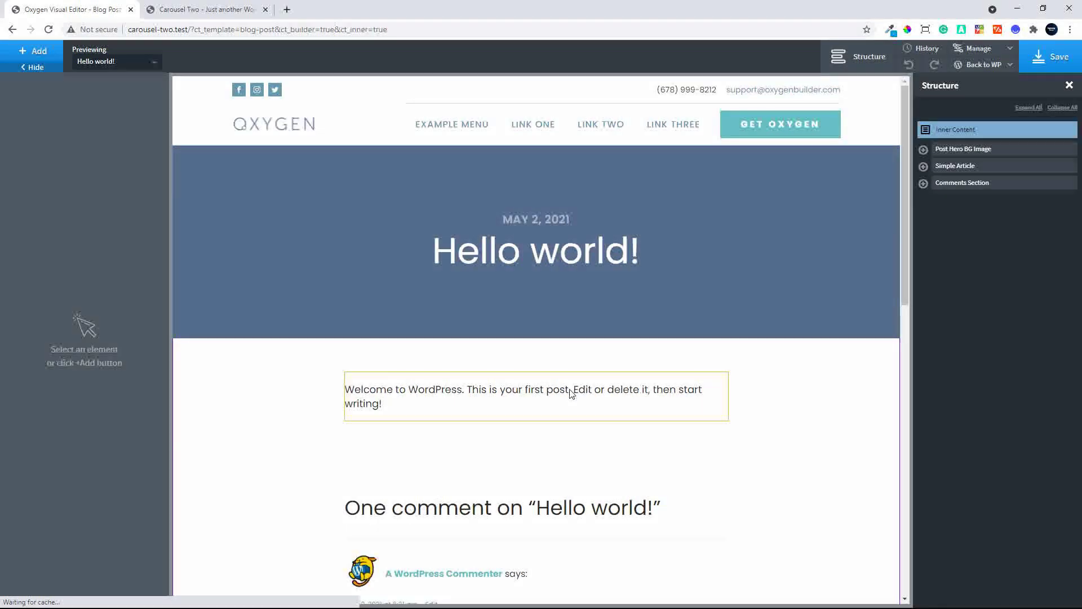
scroll(319, 434, "down", 5)
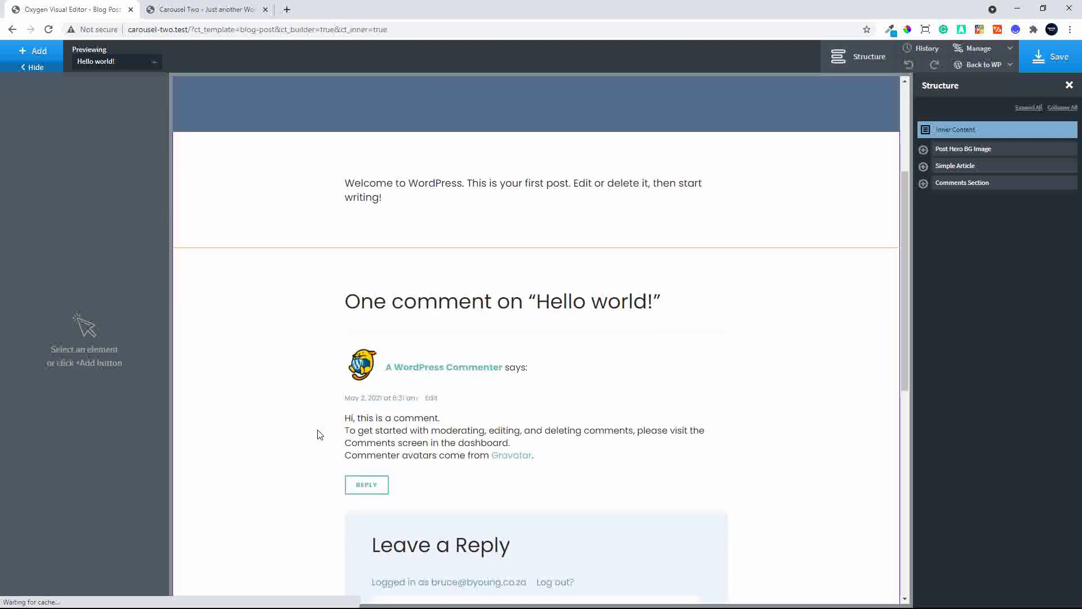
scroll(319, 434, "up", 5)
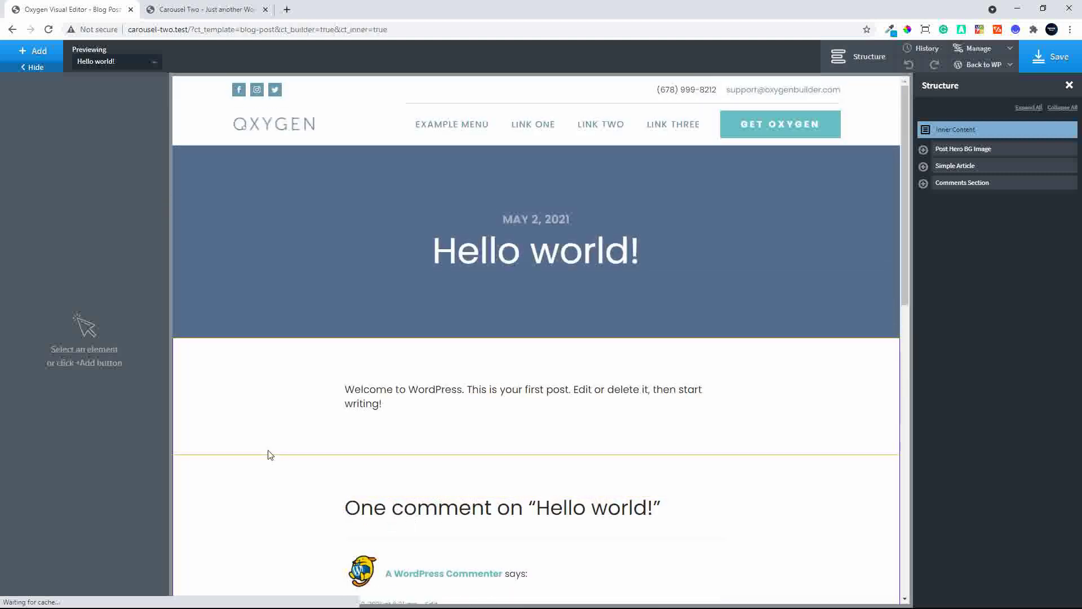
left_click(270, 453)
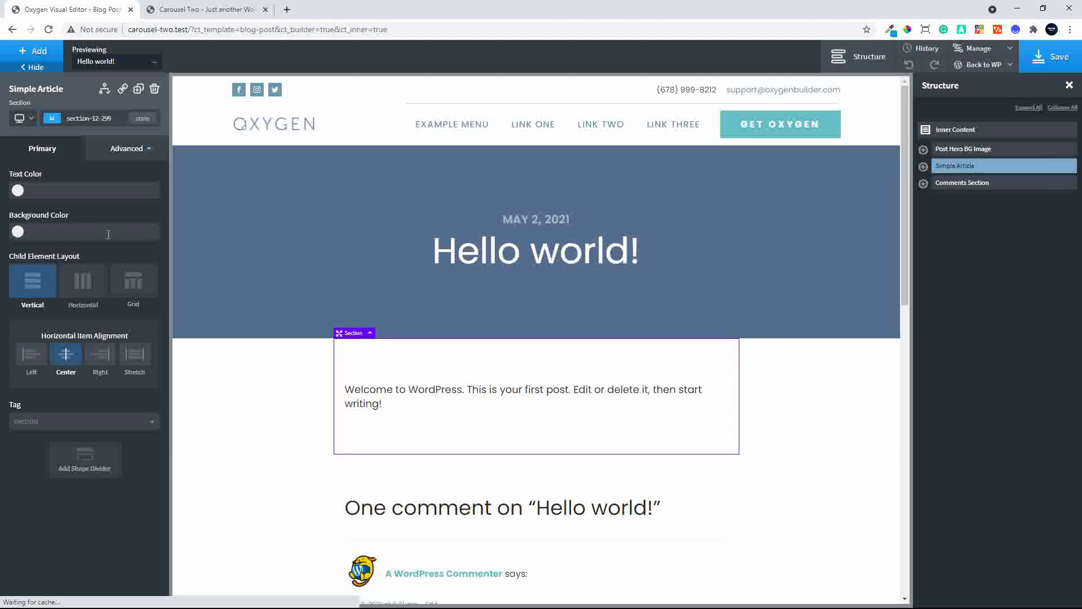
left_click(29, 52)
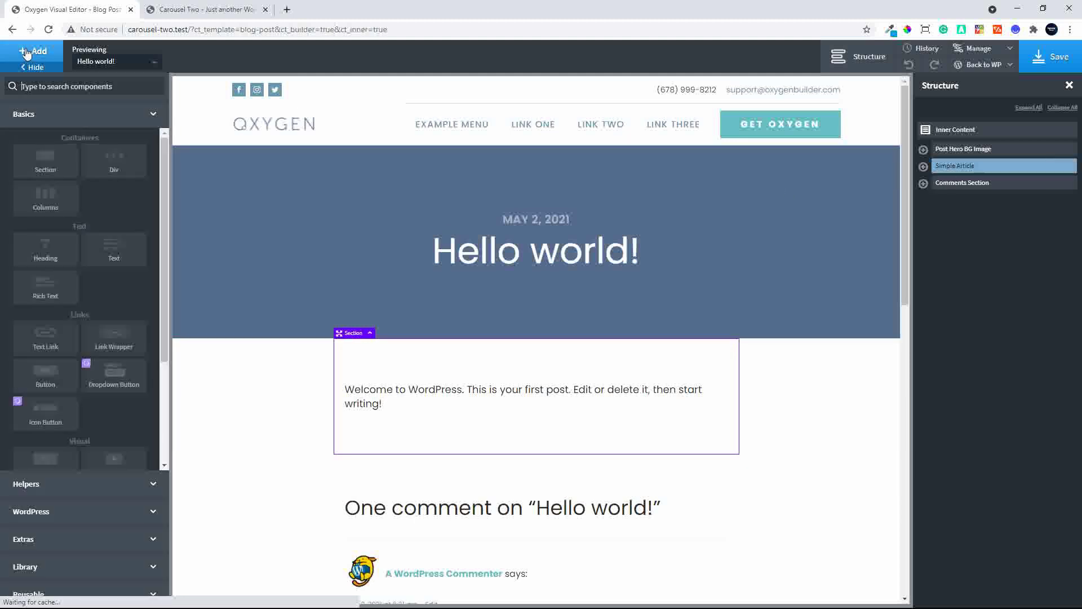
left_click(45, 164)
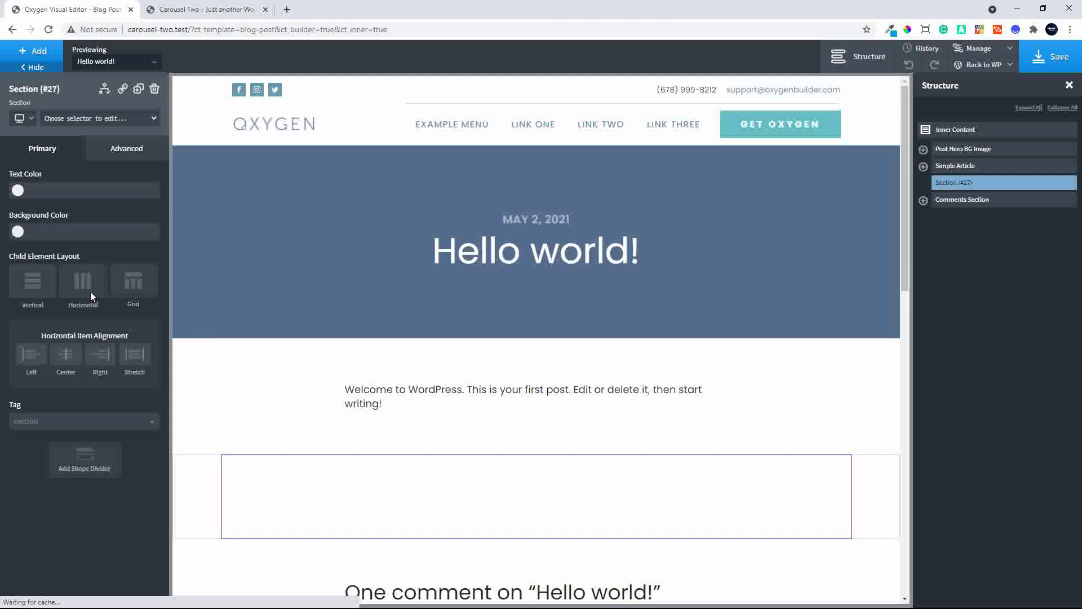
Add two Carousel Builder elements to the new section and expand the section in the structure tree
left_click(30, 56)
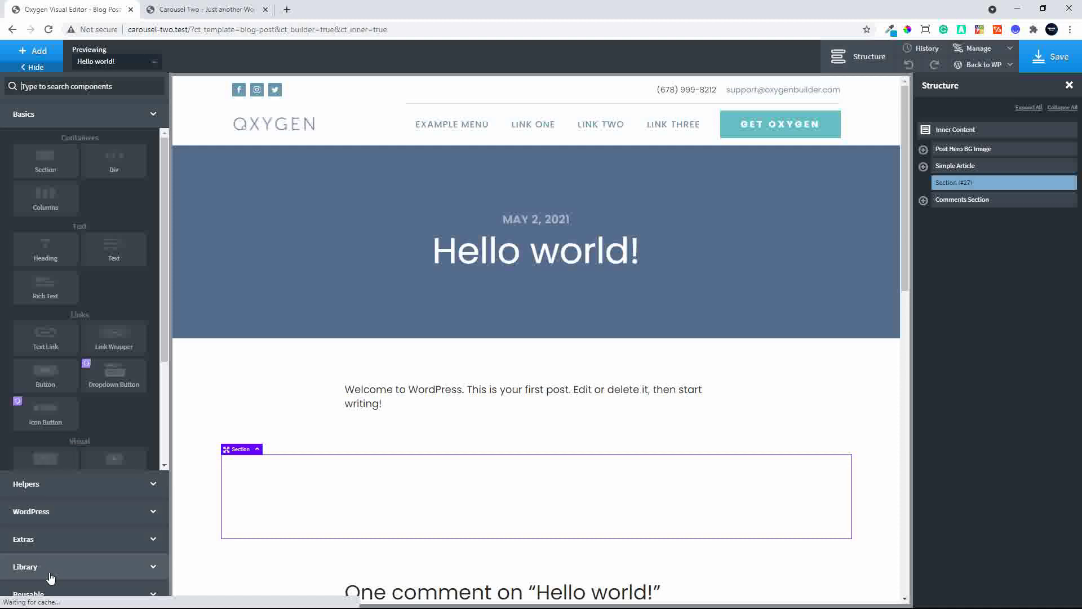
left_click(58, 544)
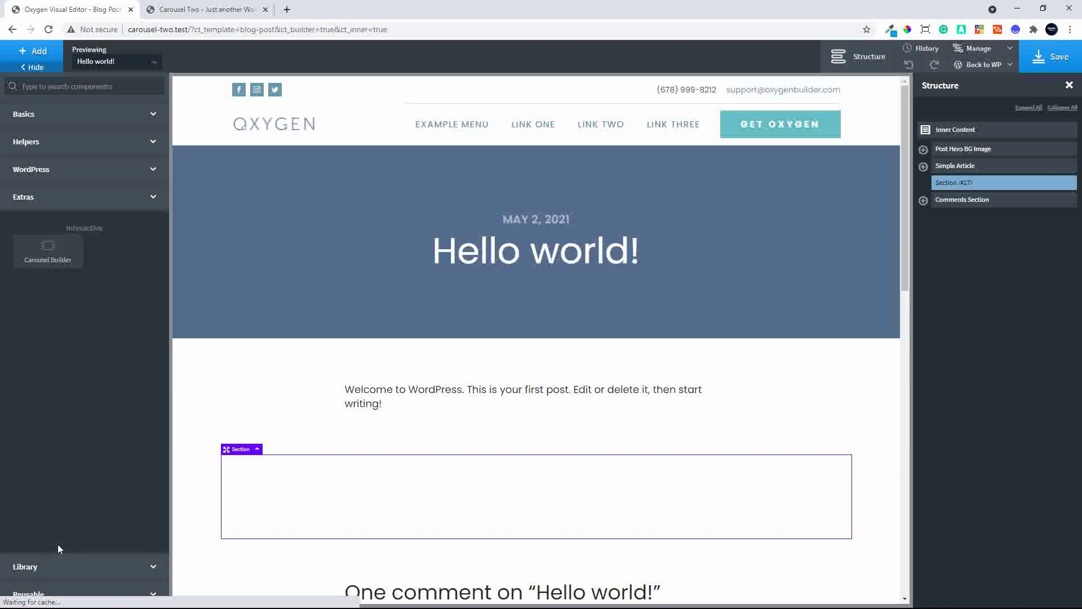
left_click(48, 259)
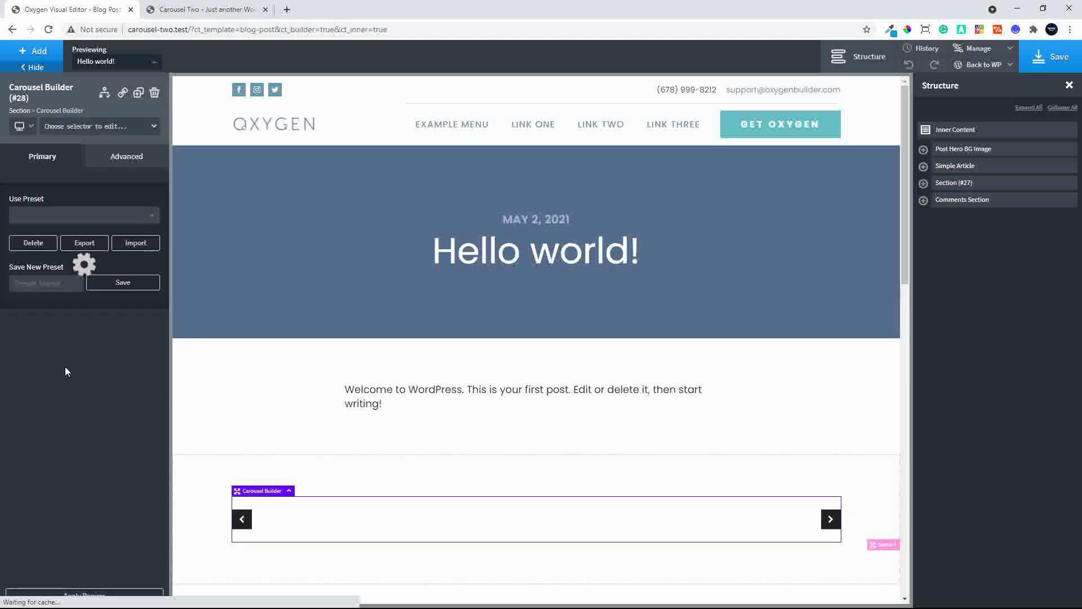
left_click(26, 55)
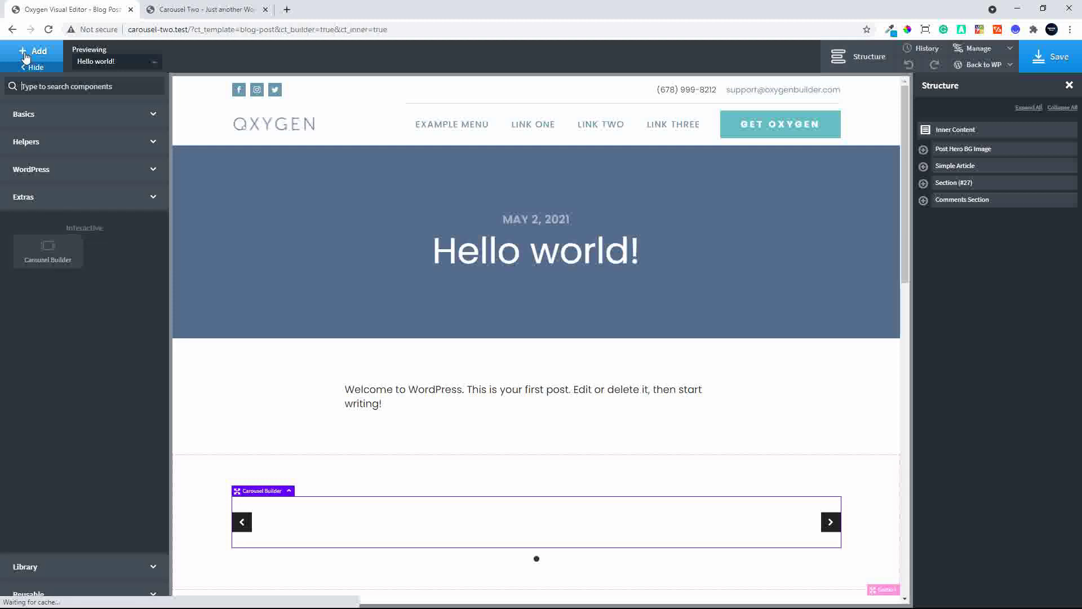
left_click(52, 256)
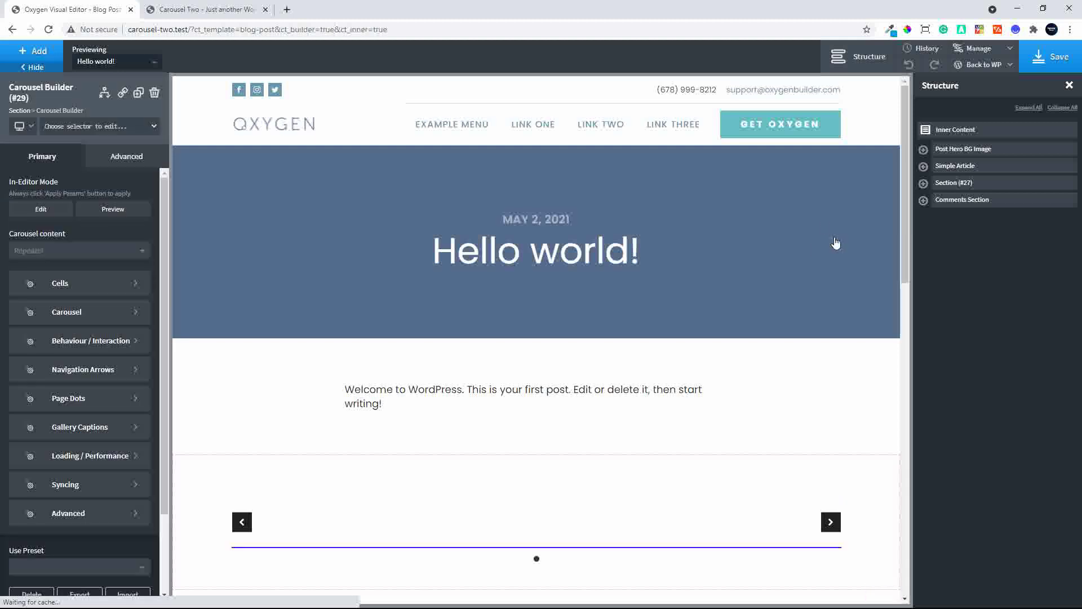
left_click(924, 184)
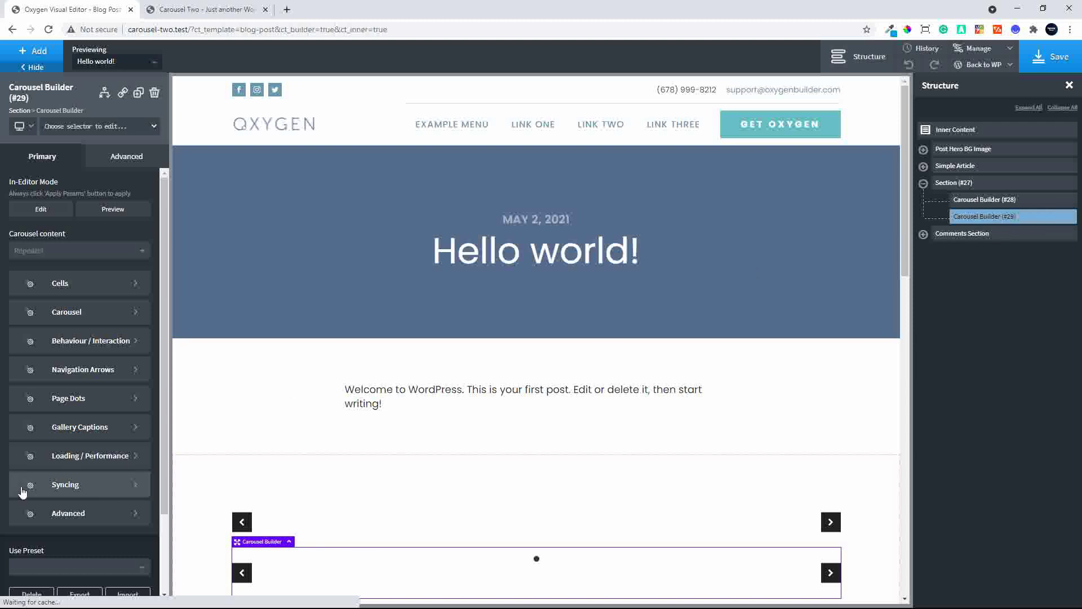
Enable "Use as navigation for another carousel" in the second Carousel Builder's syncing settings
left_click(58, 486)
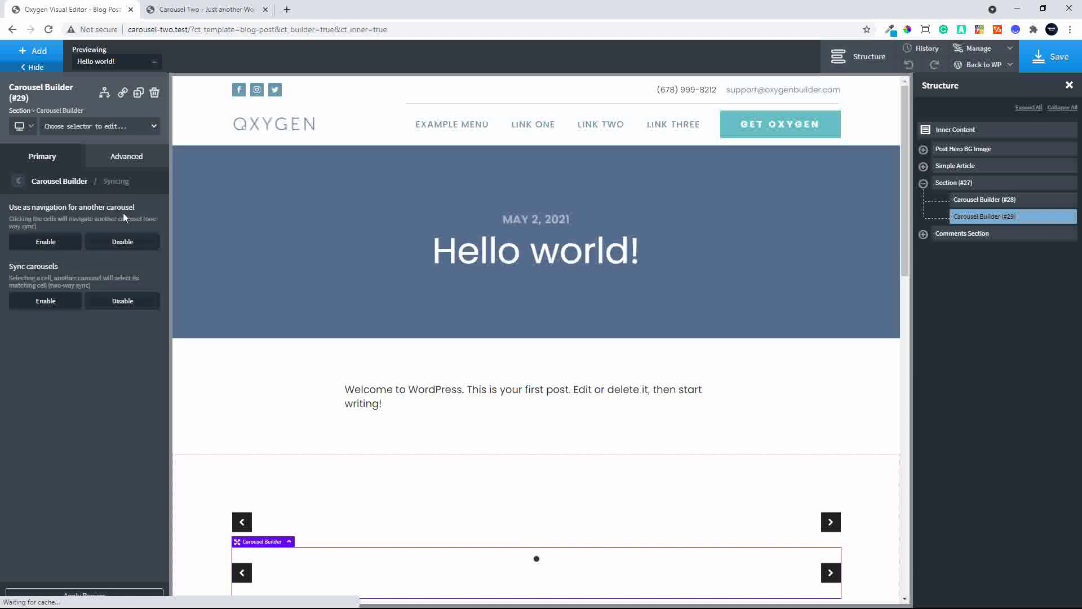
left_click(41, 246)
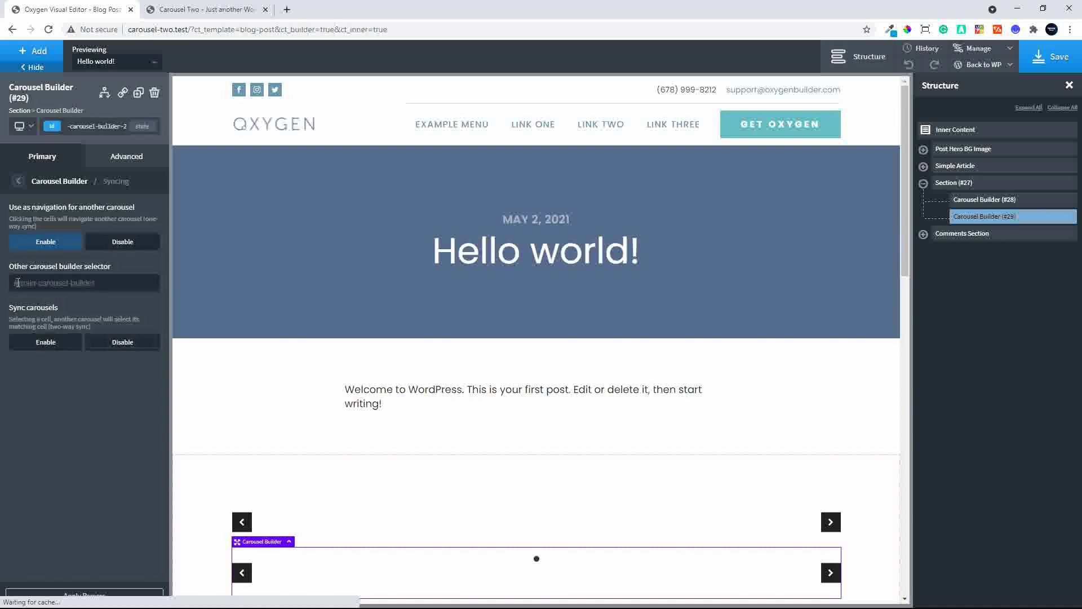
left_click_drag(17, 283, 113, 297)
key("ctrl+c")
Examine the first Carousel Builder's selector ID
left_click(986, 202)
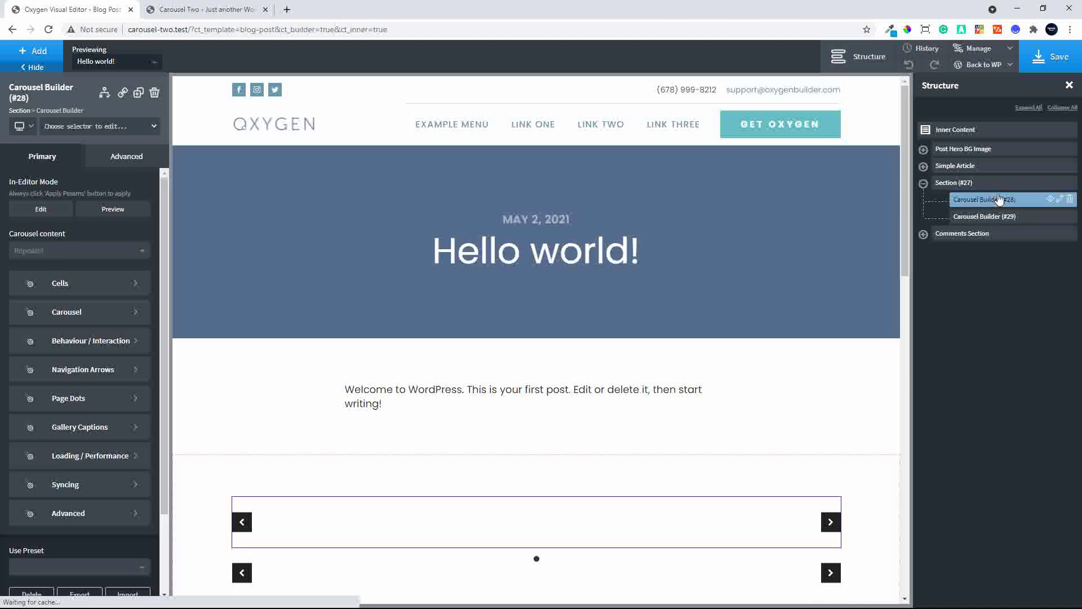
left_click(96, 128)
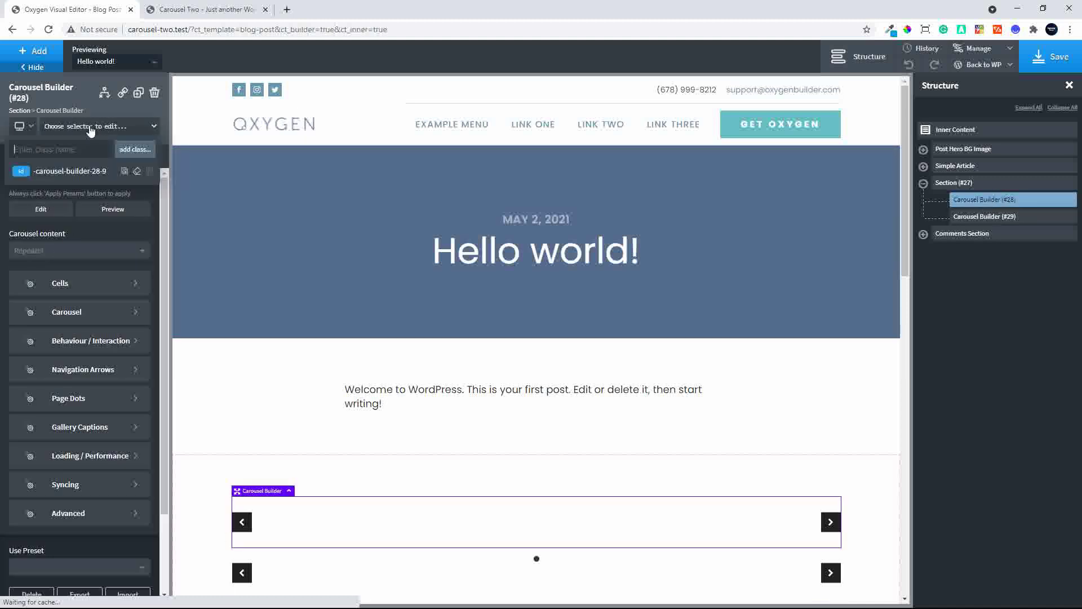
left_click(90, 128)
triple_click(90, 127)
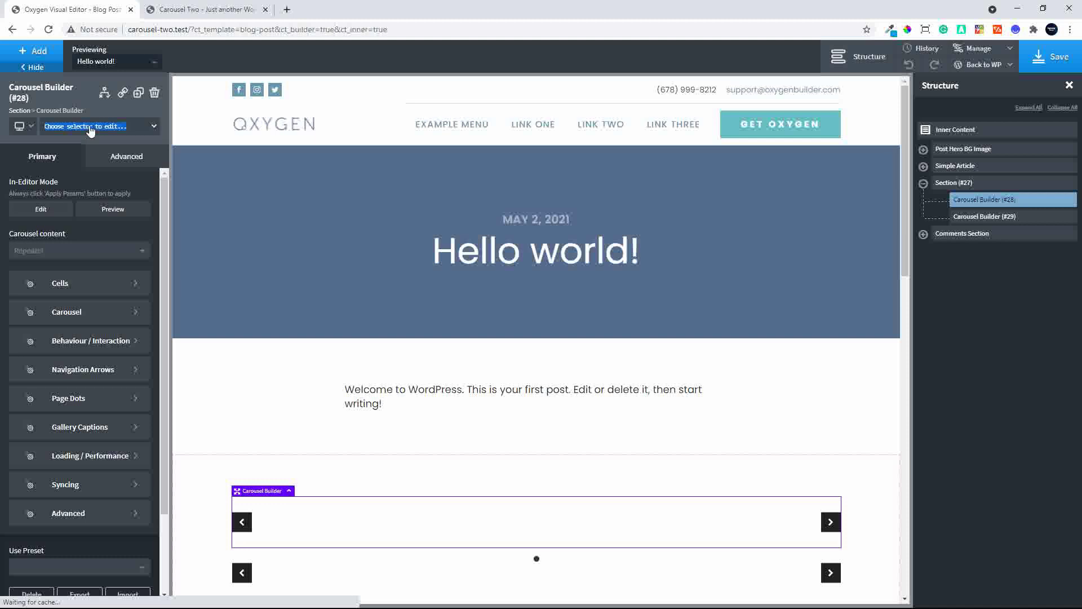
key("ctrl+v")
left_click(33, 51)
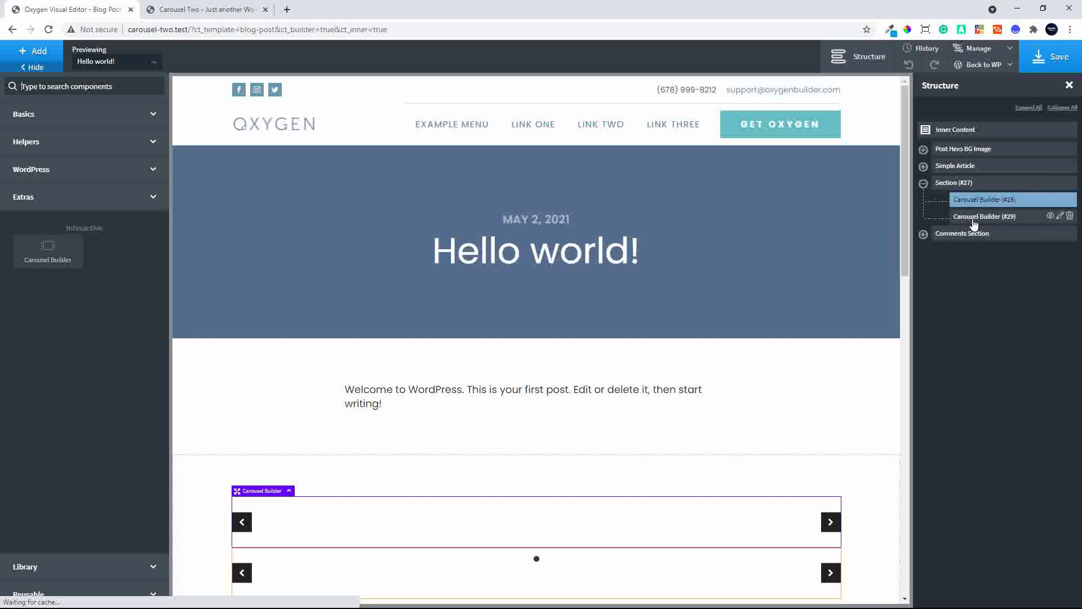
Set the first Carousel Builder's carousel content to Repeater
left_click(975, 201)
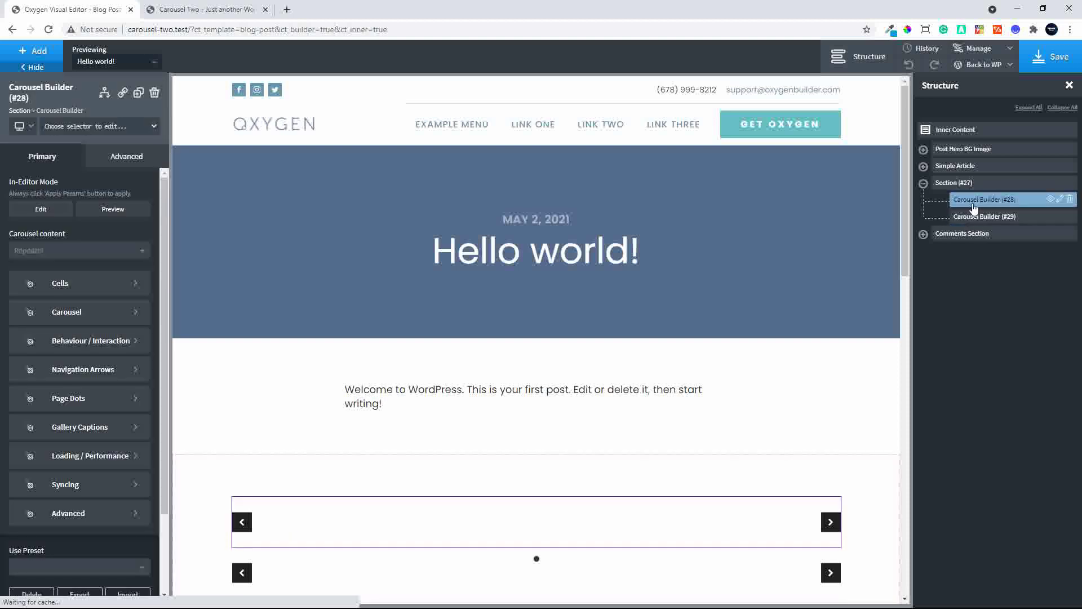
left_click(90, 251)
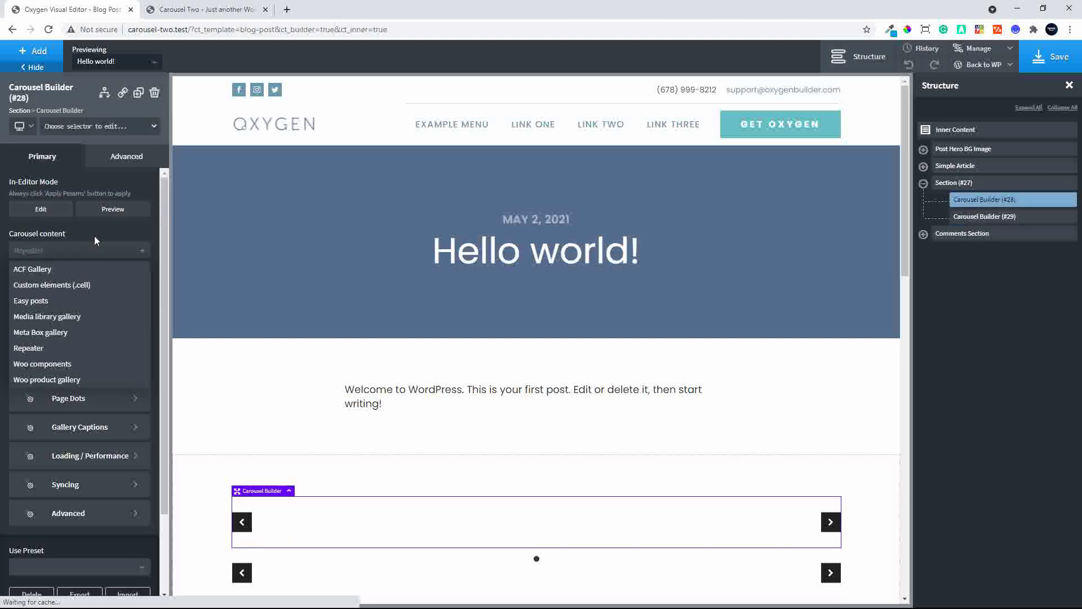
left_click(31, 349)
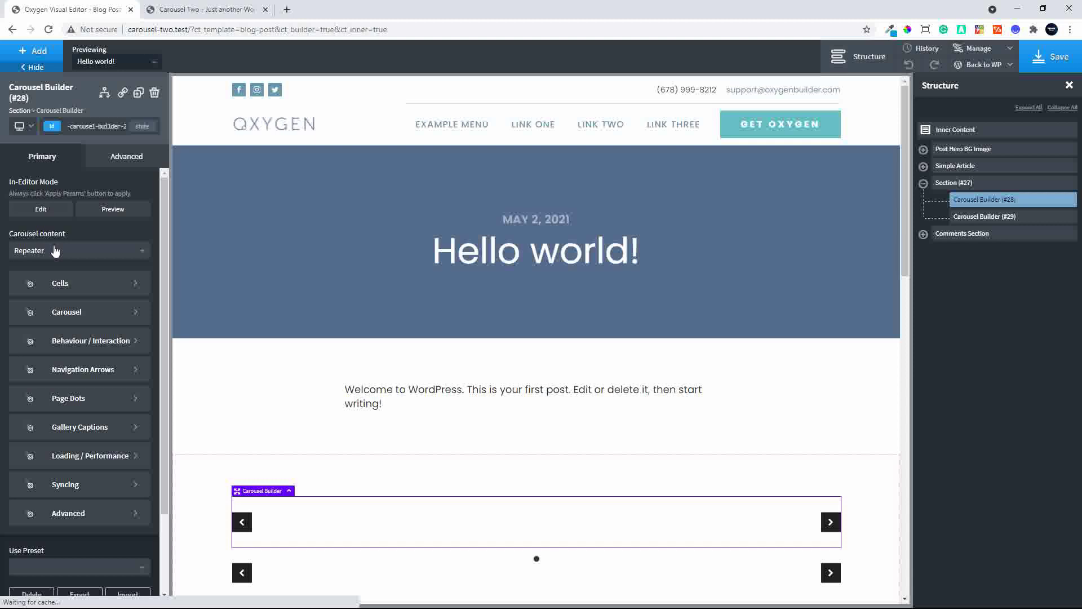
Add a Repeater inside the first Carousel Builder and set its query to the ACF repeater field The Content
left_click(23, 54)
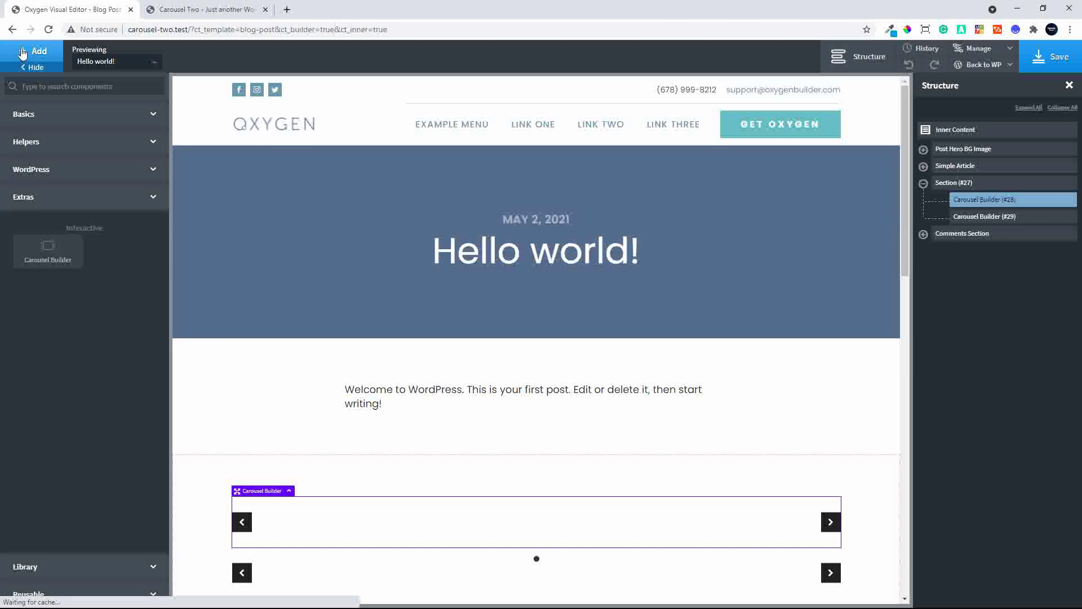
left_click(87, 141)
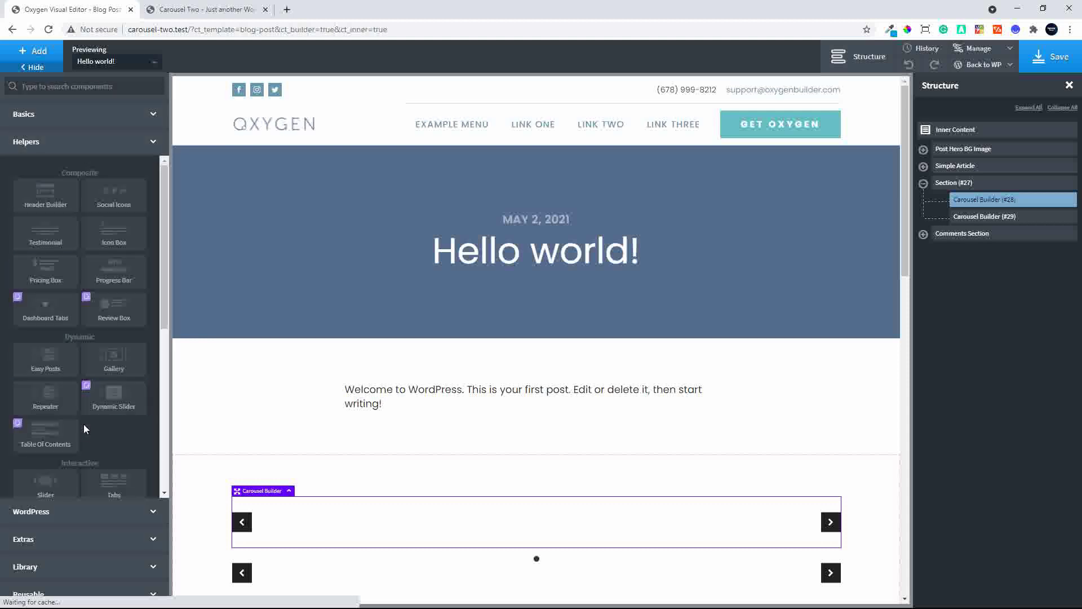
left_click(43, 416)
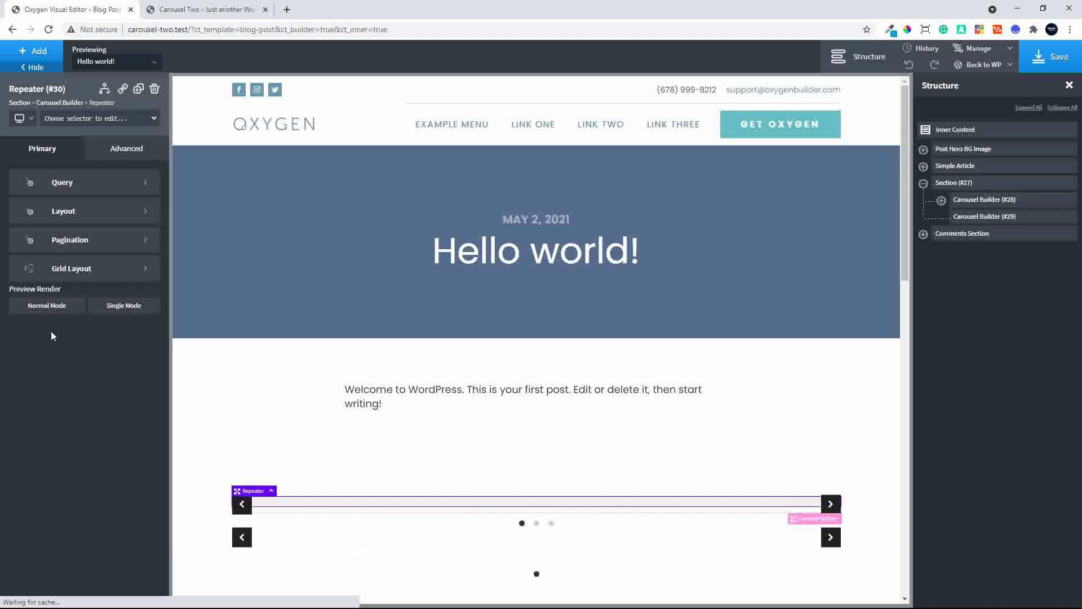
left_click(62, 186)
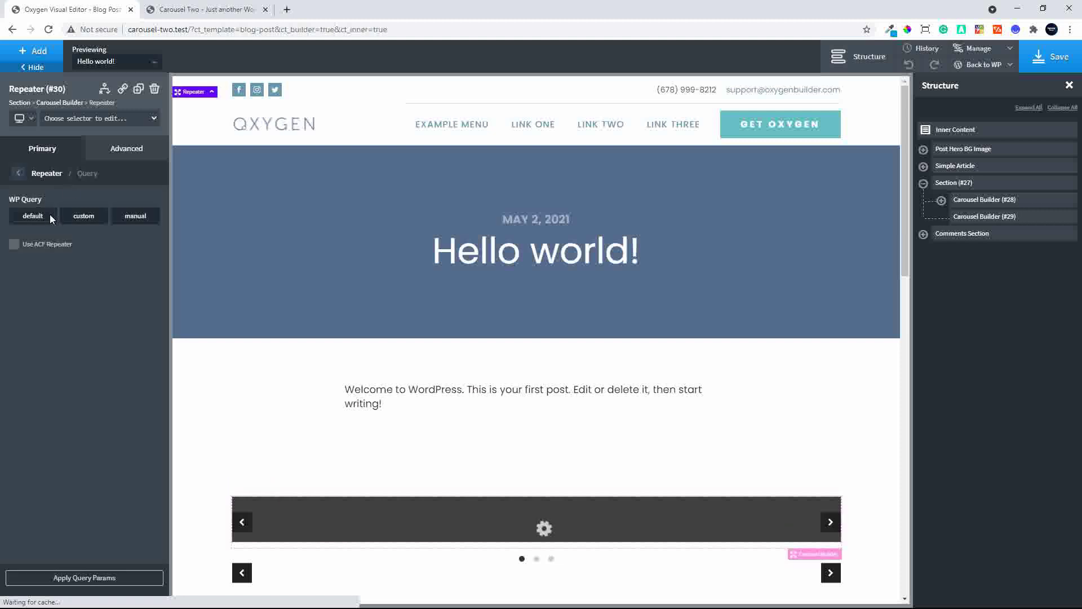
left_click(15, 244)
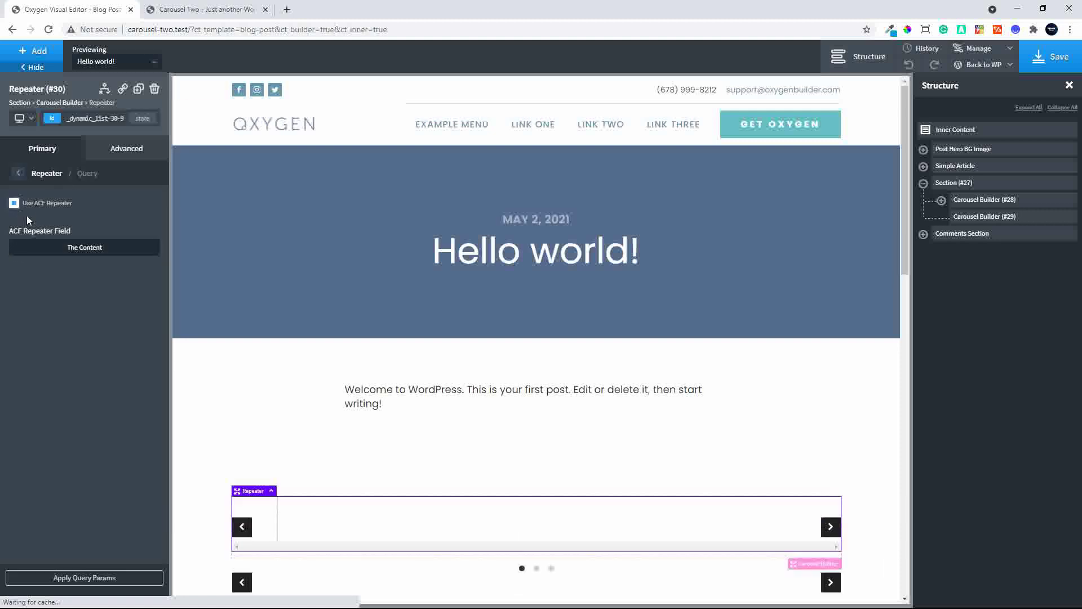
left_click(71, 251)
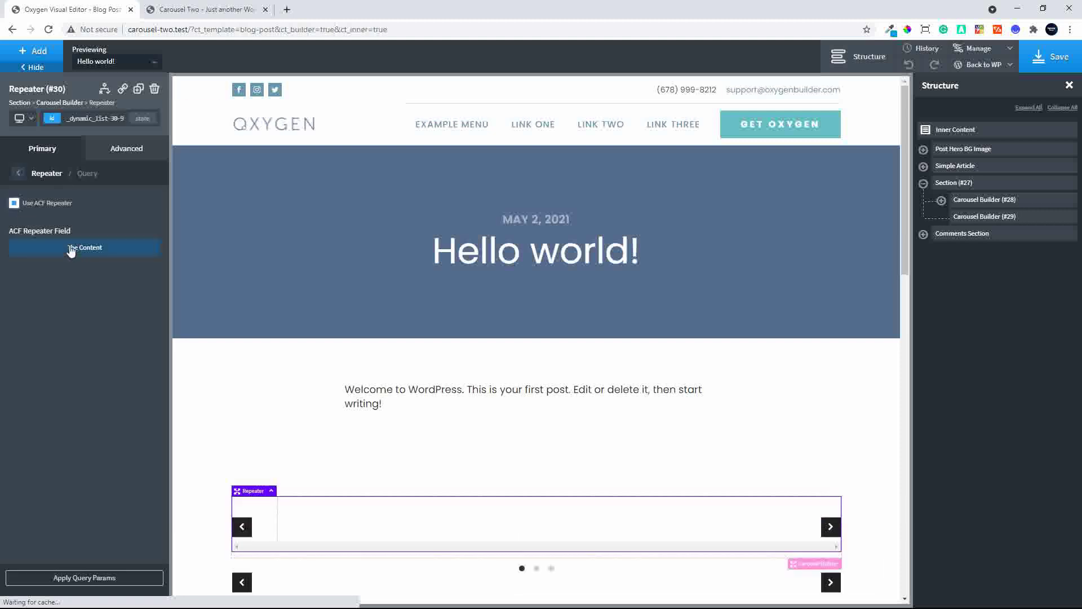
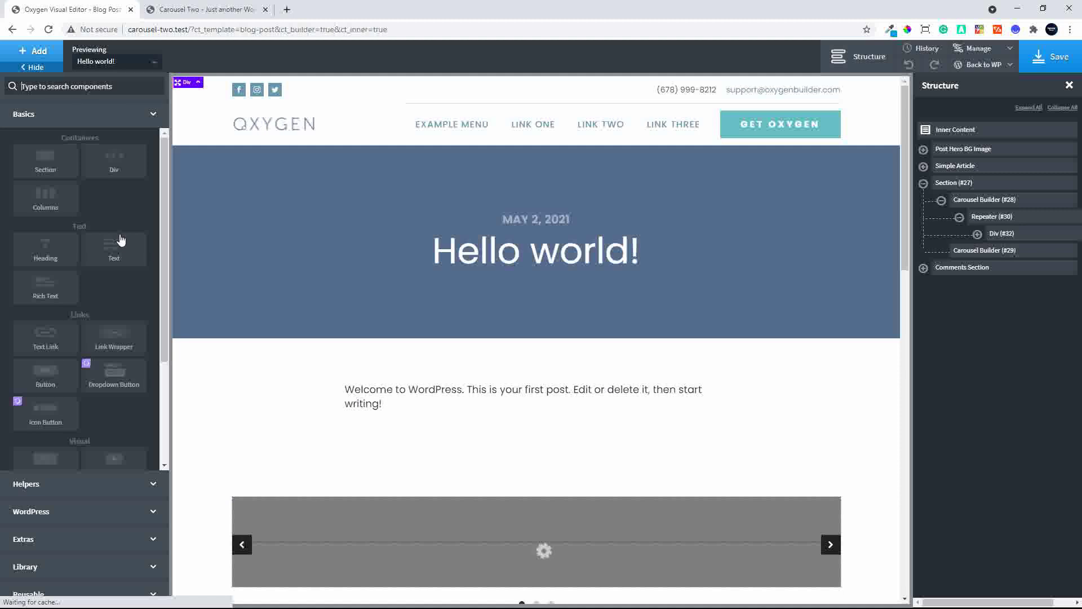
Add a Heading to the inner Div of the Repeater and set its tag to H3
left_click(45, 252)
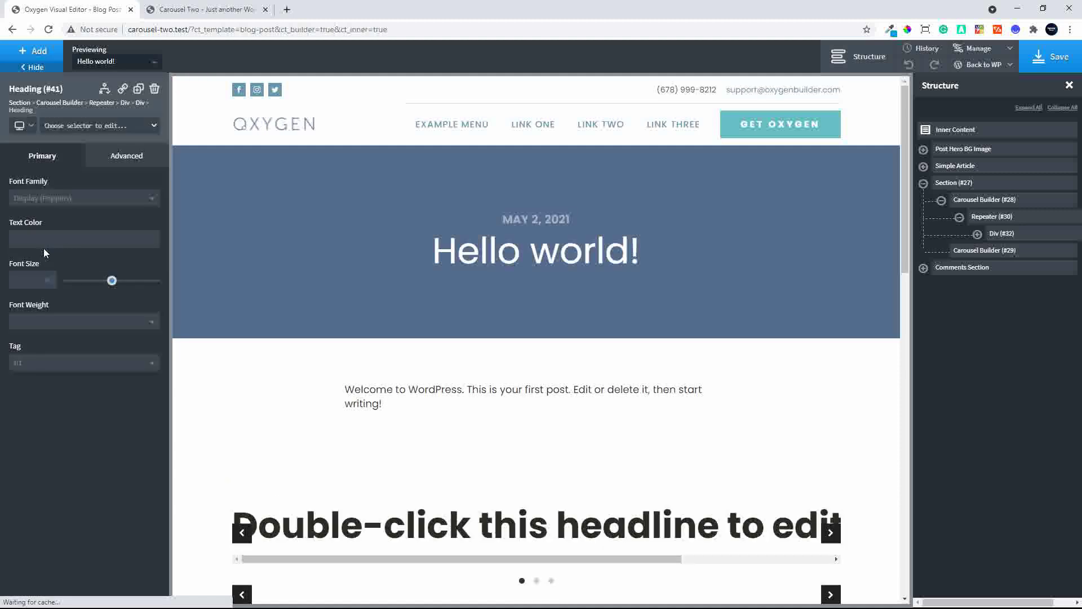
left_click(50, 363)
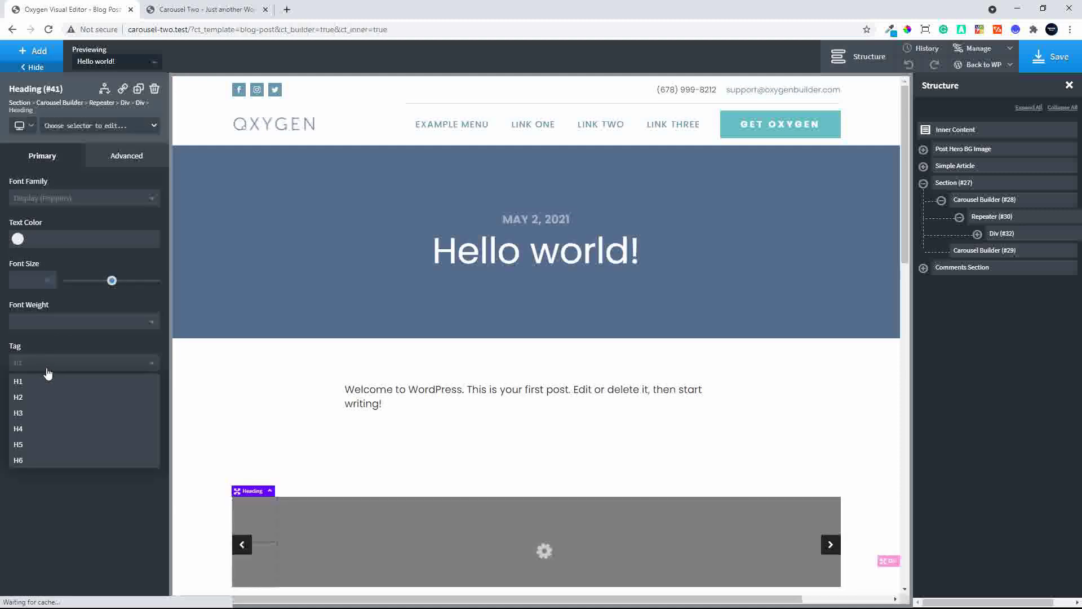
left_click(31, 421)
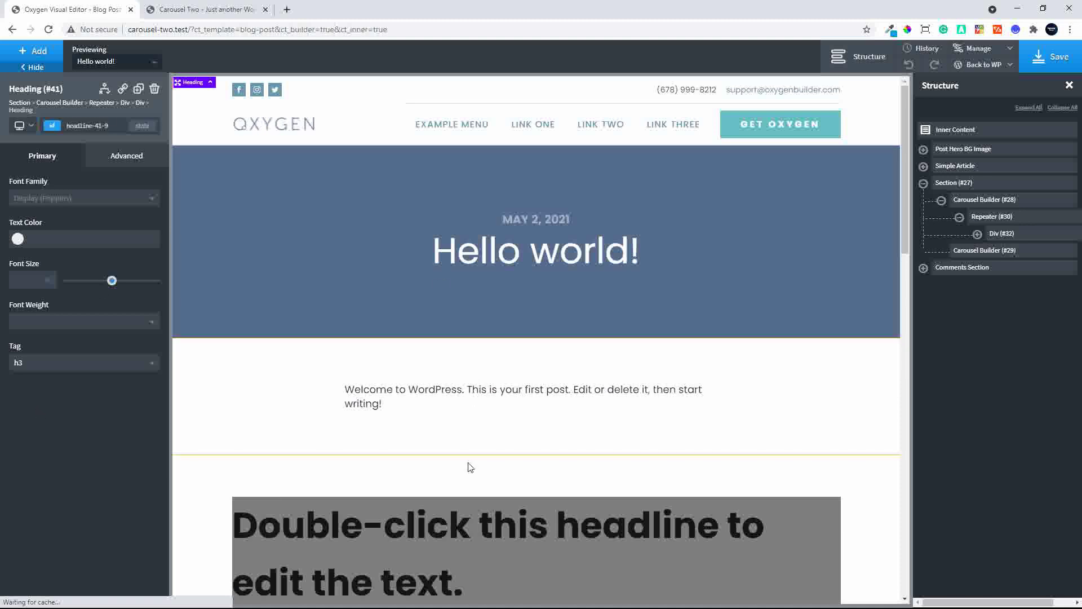
Replace the heading's placeholder text with dynamic data from the repeater's Name field
scroll(468, 463, "down", 1)
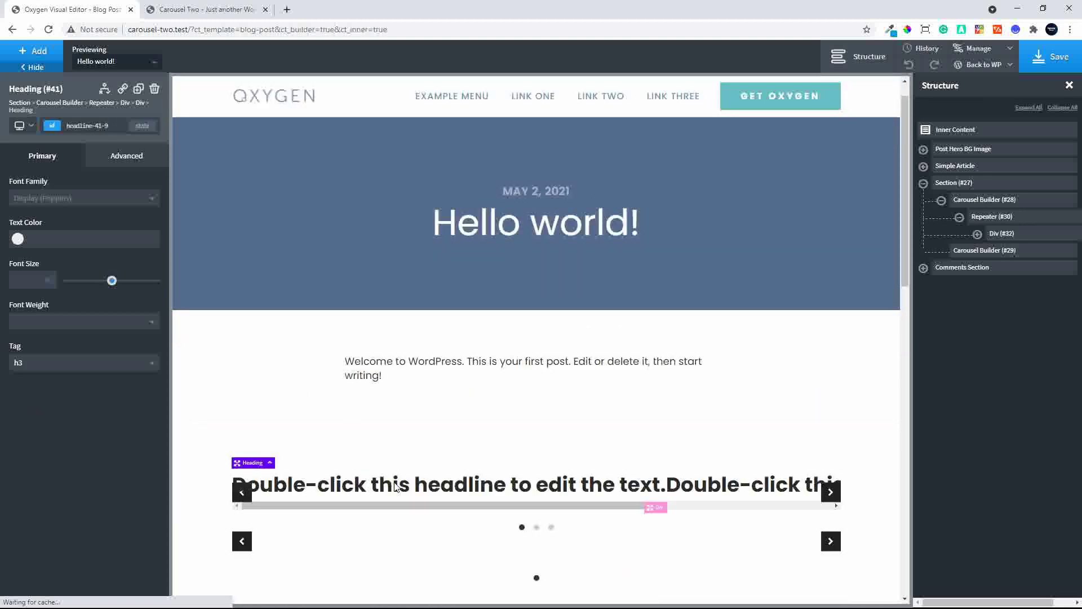
scroll(396, 486, "down", 3)
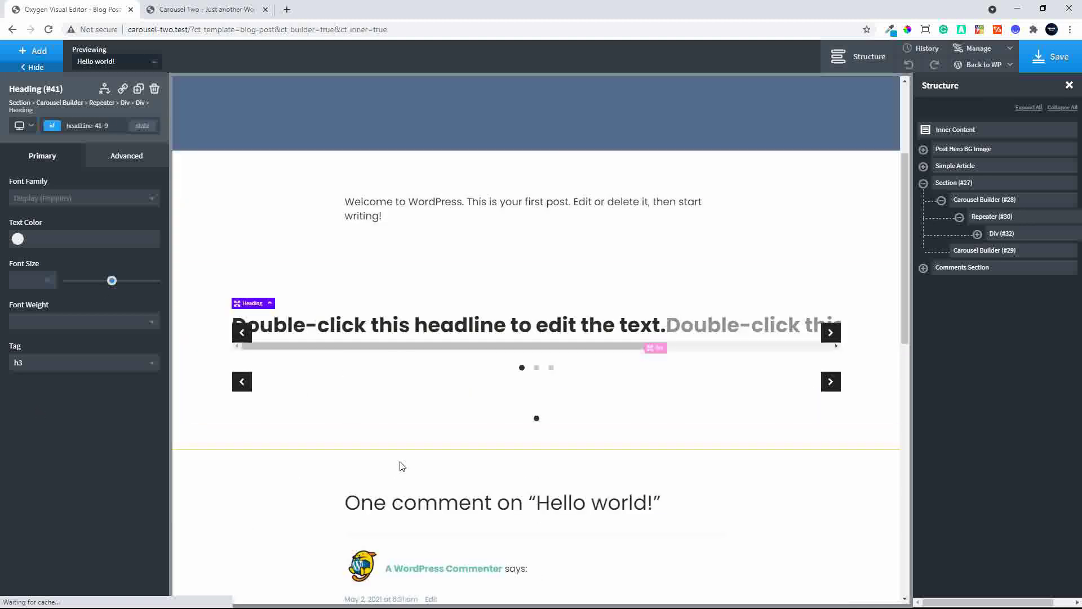
double_click(383, 328)
triple_click(383, 325)
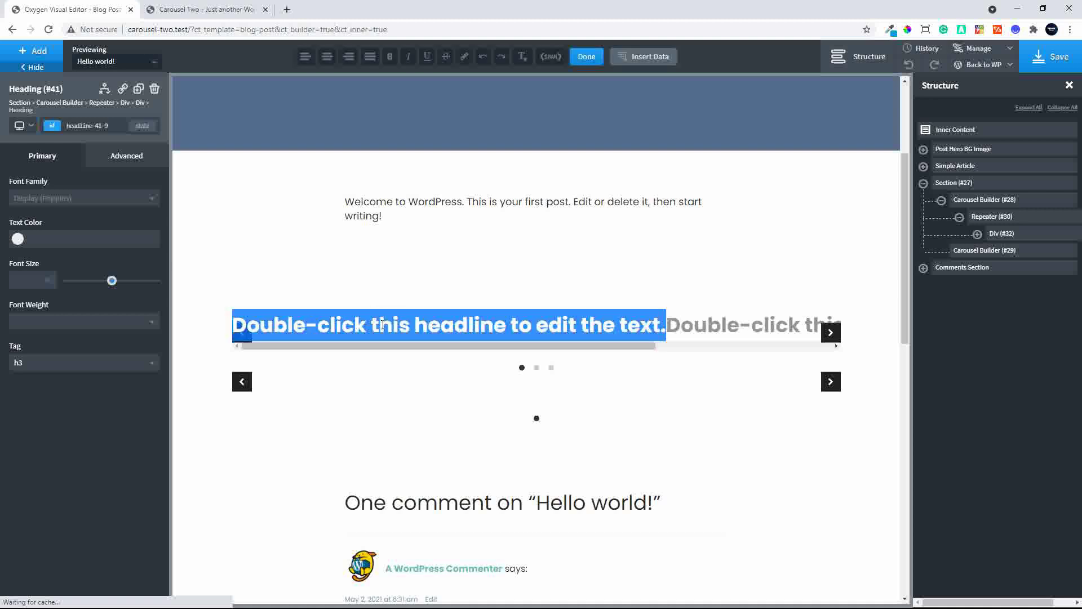
left_click(634, 57)
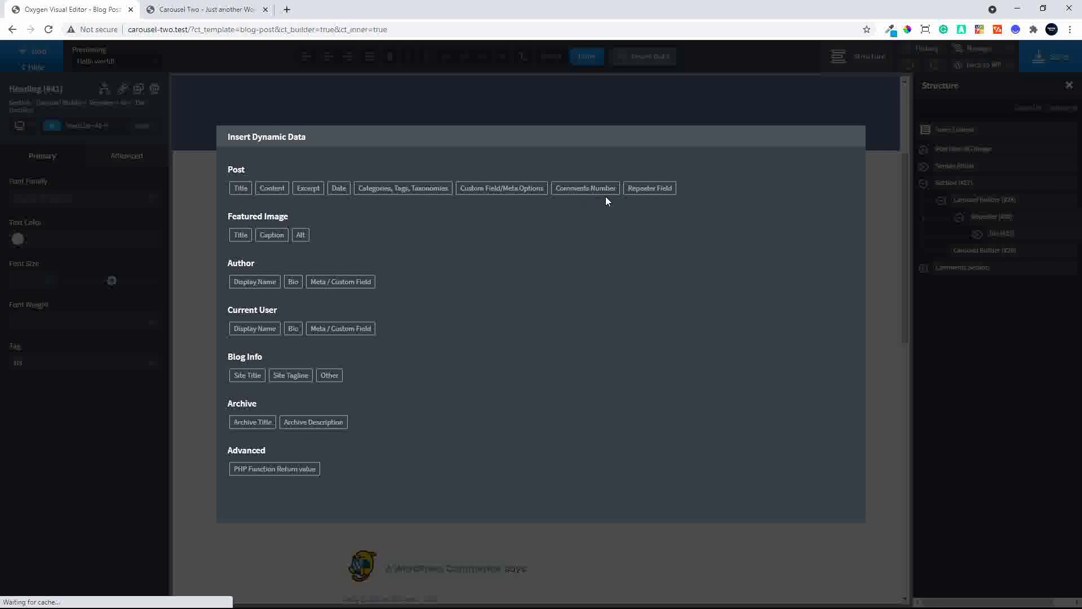
left_click(647, 188)
left_click(294, 202)
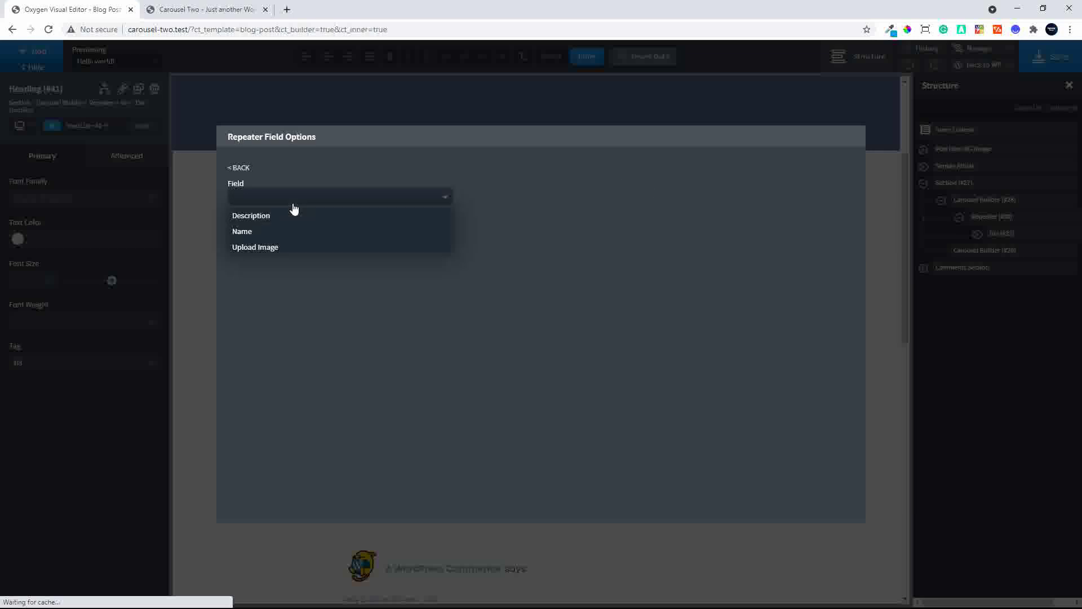
left_click(254, 232)
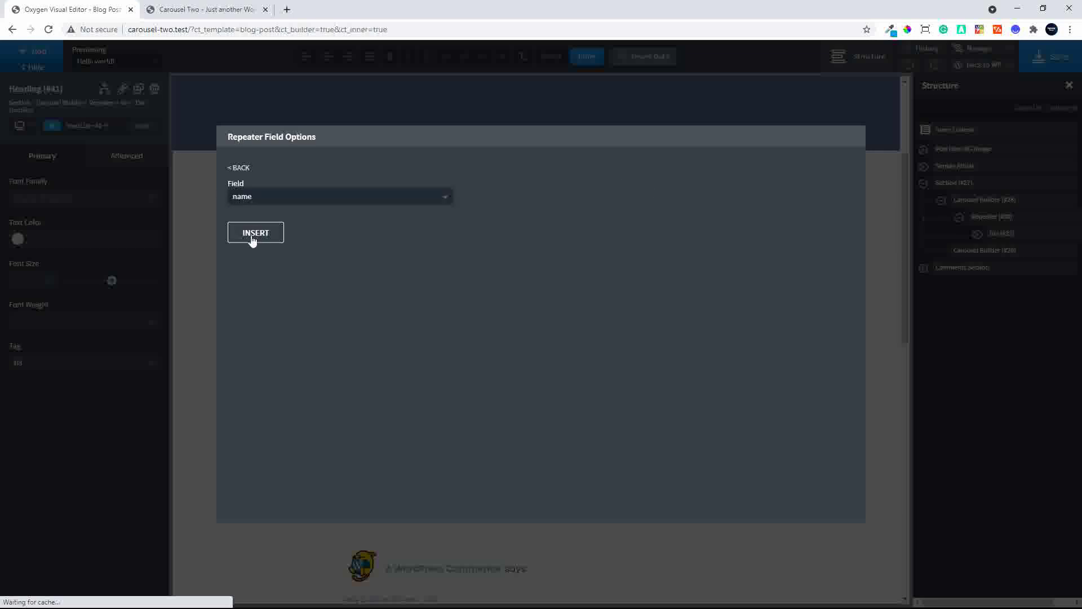
left_click(254, 233)
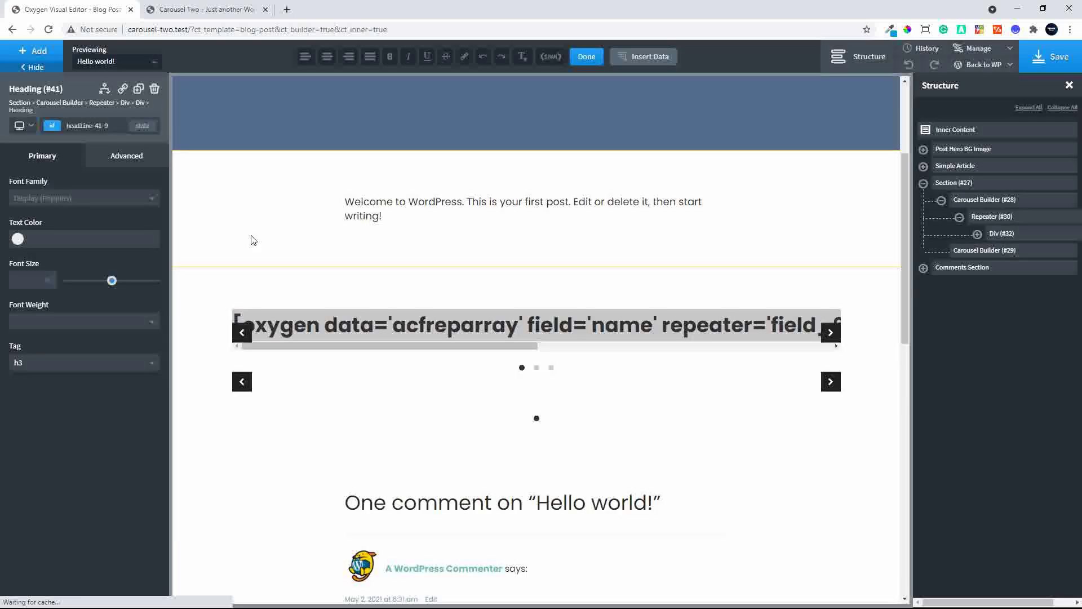
Expand the Repeater's nested Divs in the structure tree and add a Text element to the inner Div below the heading
left_click(978, 233)
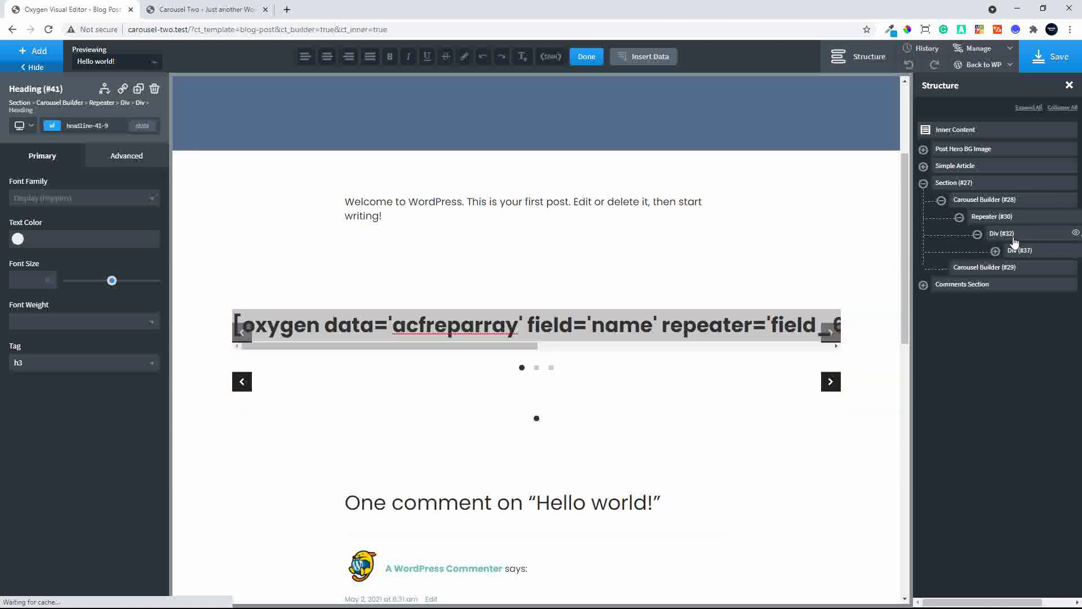
left_click(995, 250)
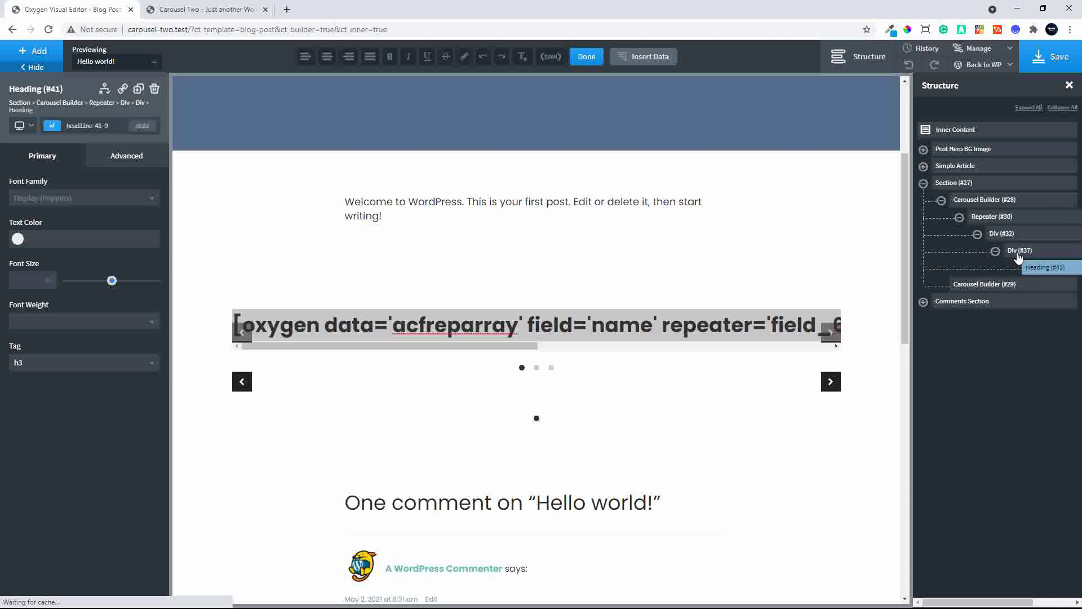
left_click(1017, 258)
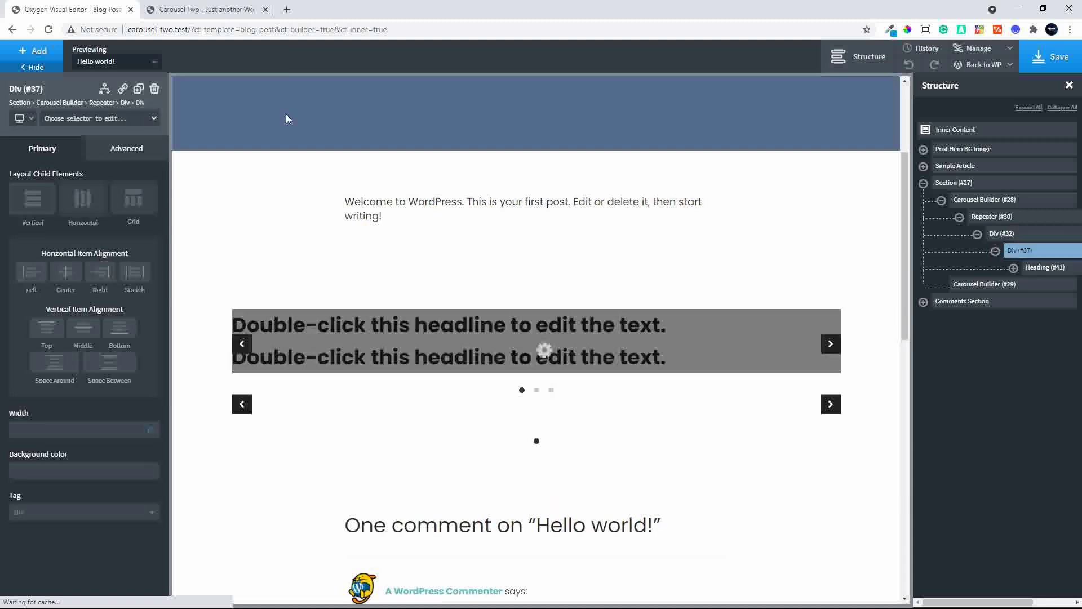
left_click(35, 54)
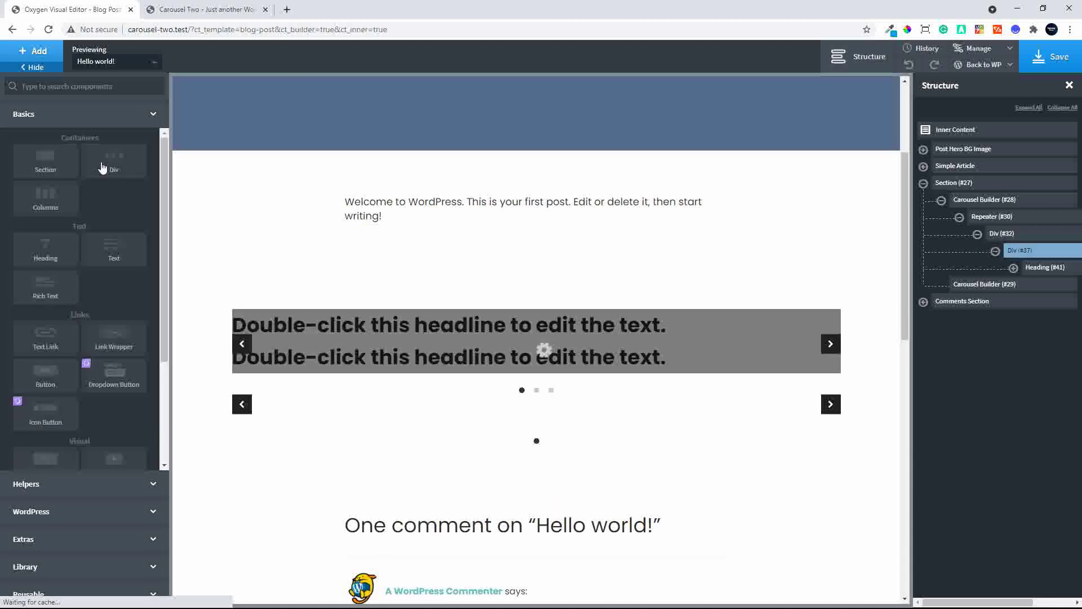
left_click(124, 246)
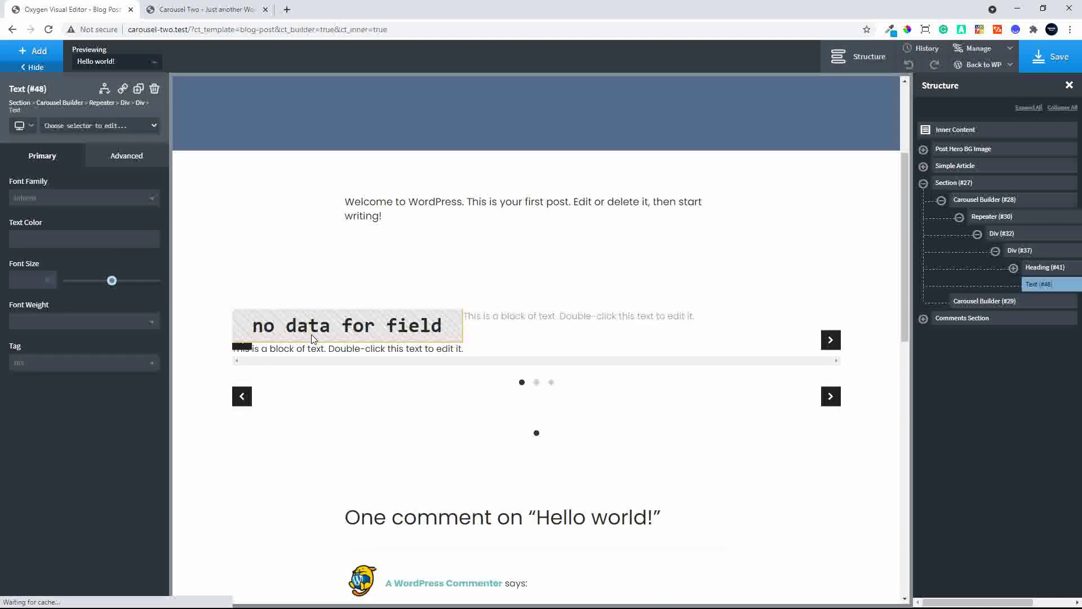
Replace the text block's placeholder with dynamic data from the repeater's Description field
double_click(401, 347)
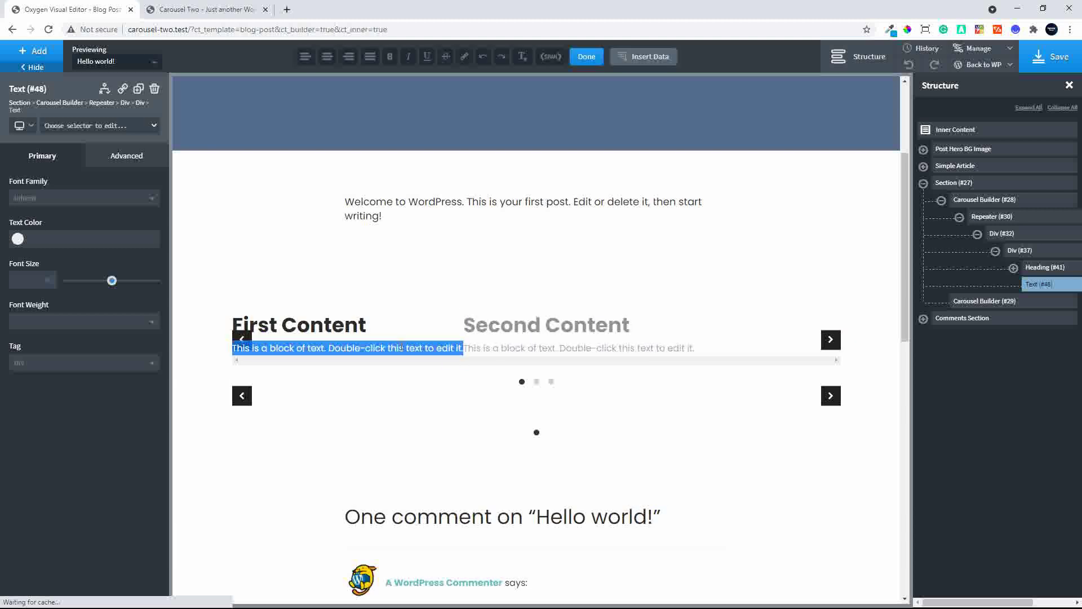
left_click(643, 58)
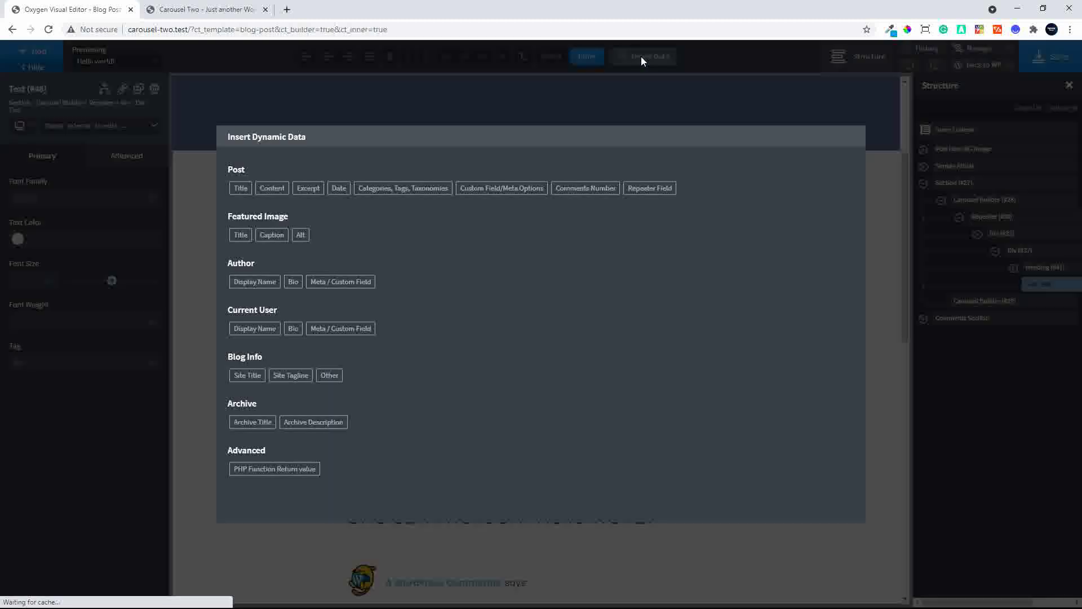
left_click(649, 187)
left_click(282, 202)
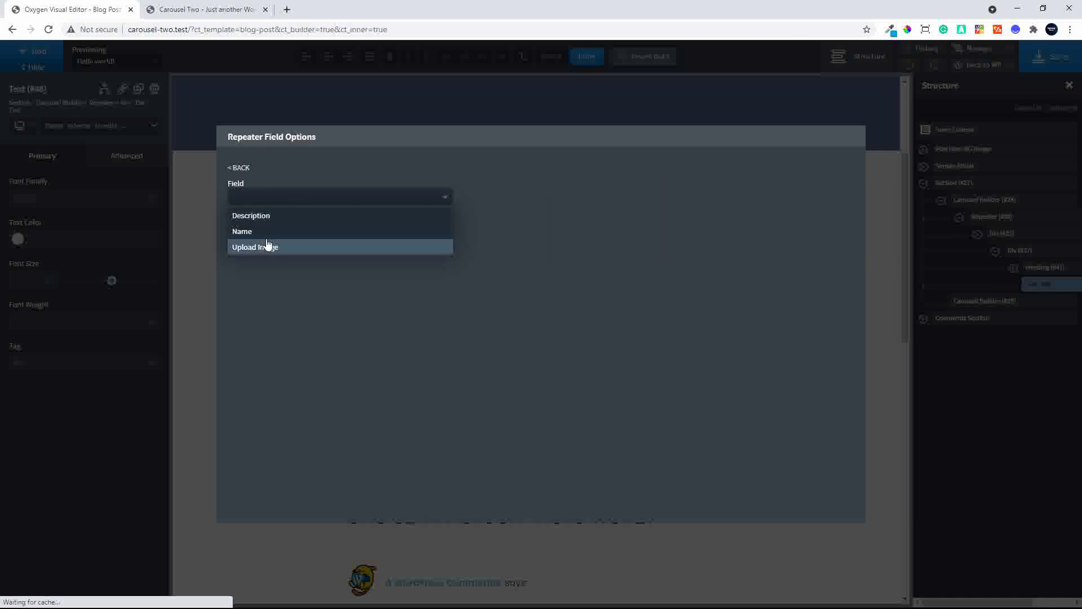
left_click(288, 217)
left_click(266, 234)
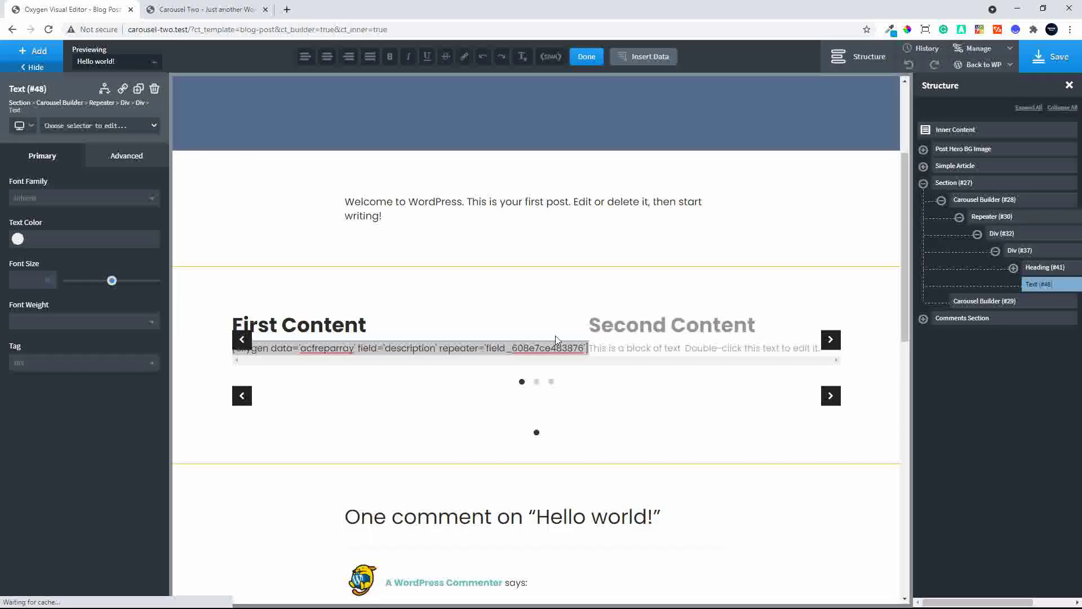
Add an Image to the inner Div below the text and source its URL from the repeater's Upload Image field
left_click(1018, 252)
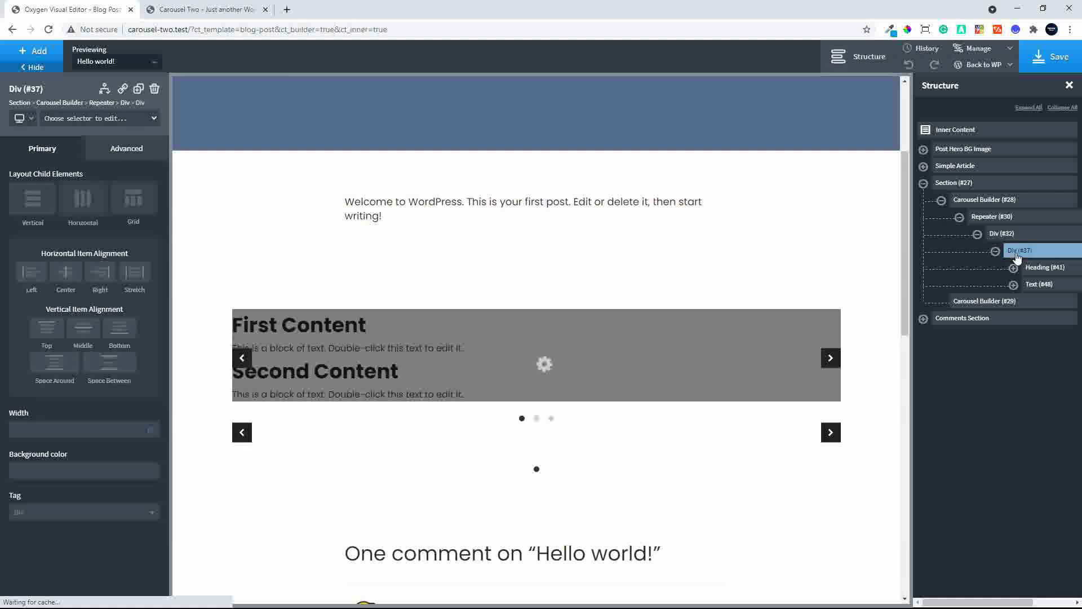
left_click(29, 52)
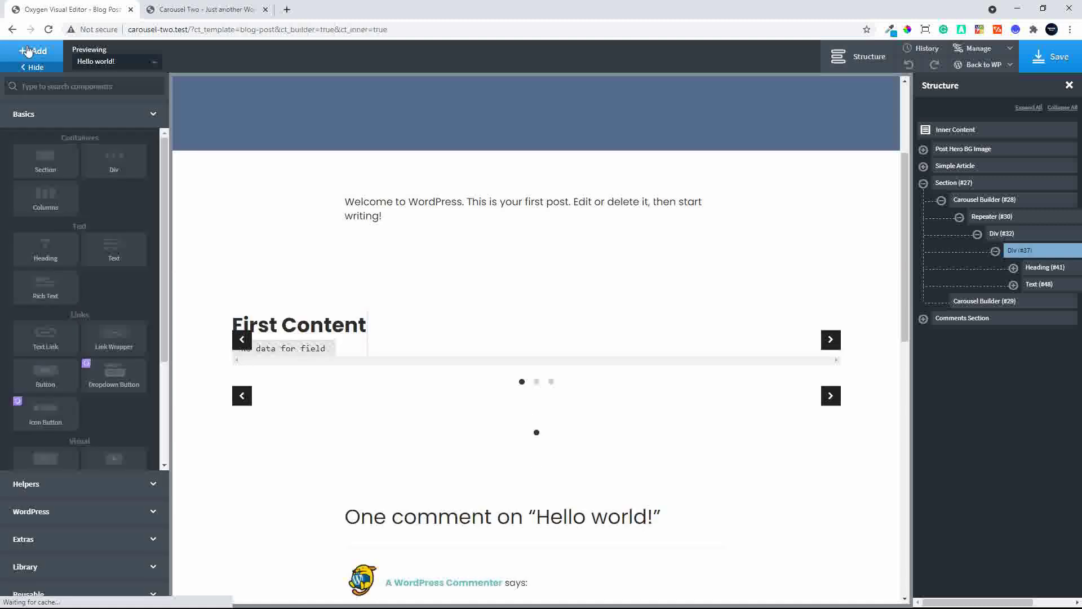
scroll(96, 415, "down", 3)
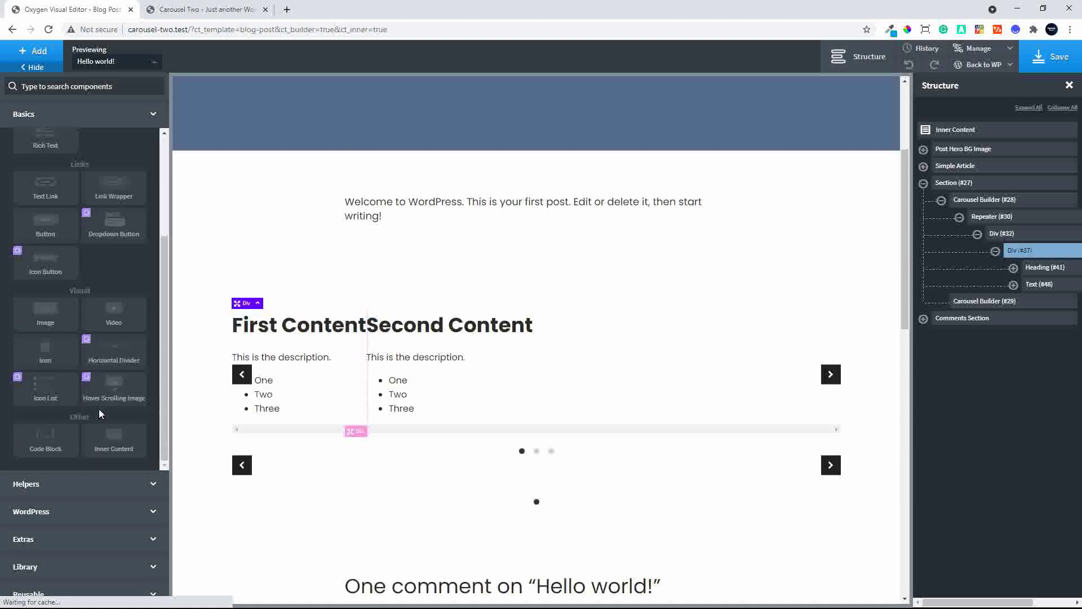
left_click(50, 314)
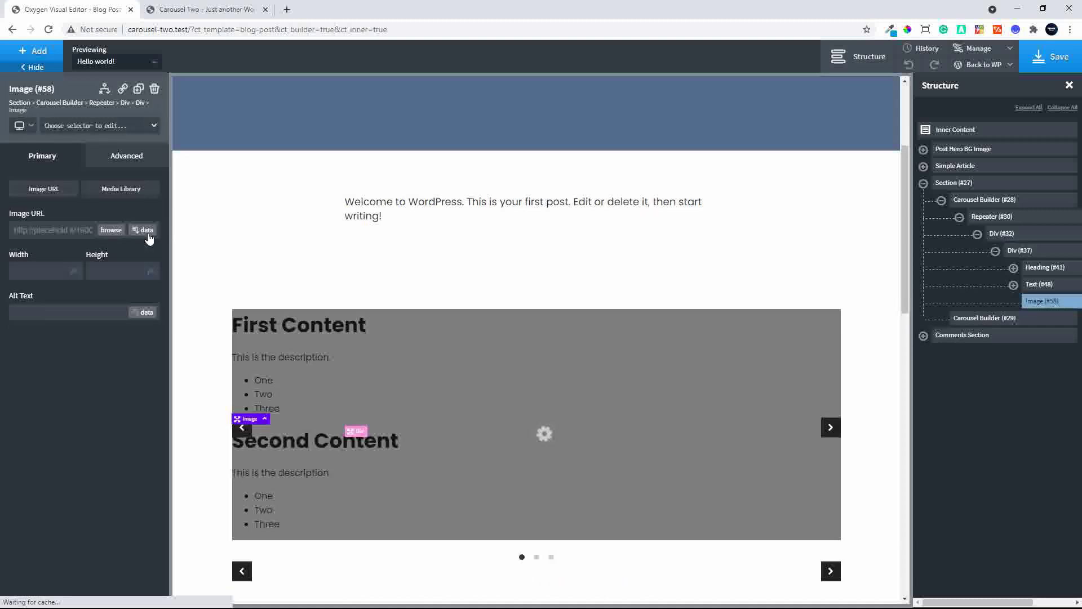
left_click(148, 232)
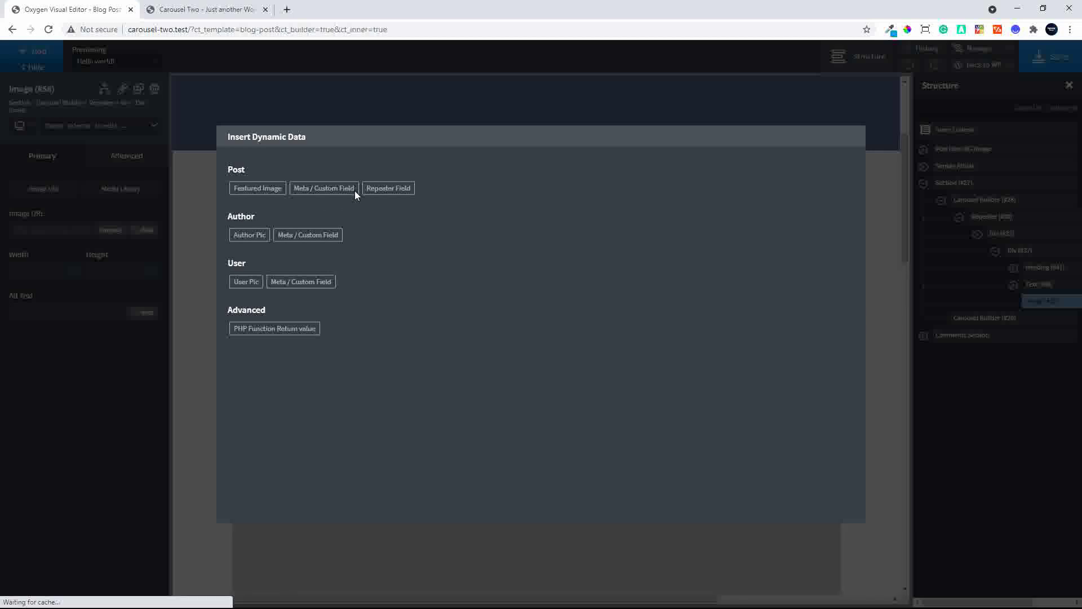
left_click(403, 192)
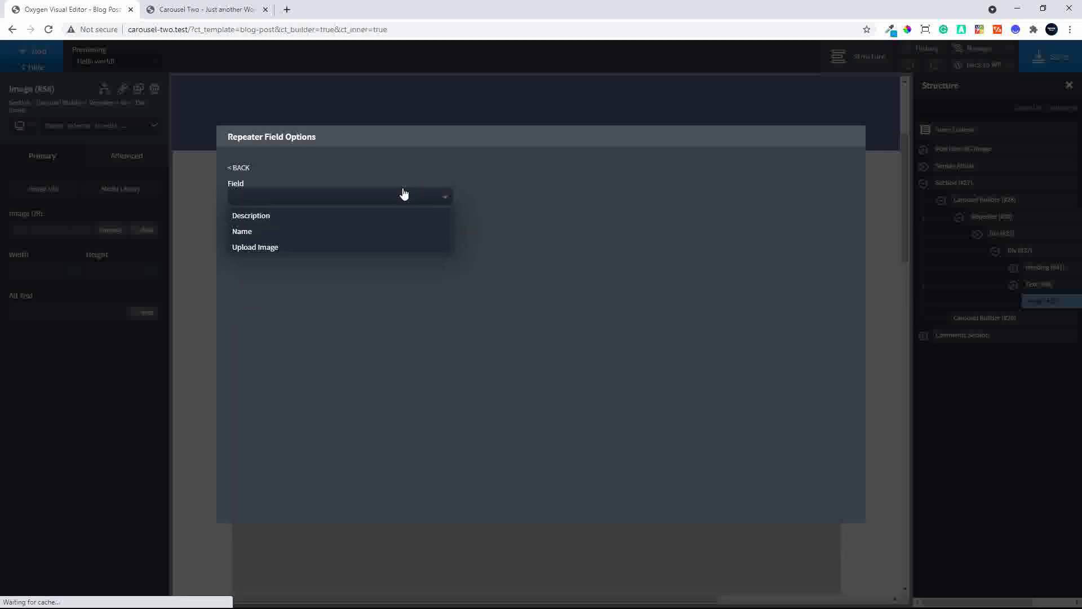
left_click(254, 248)
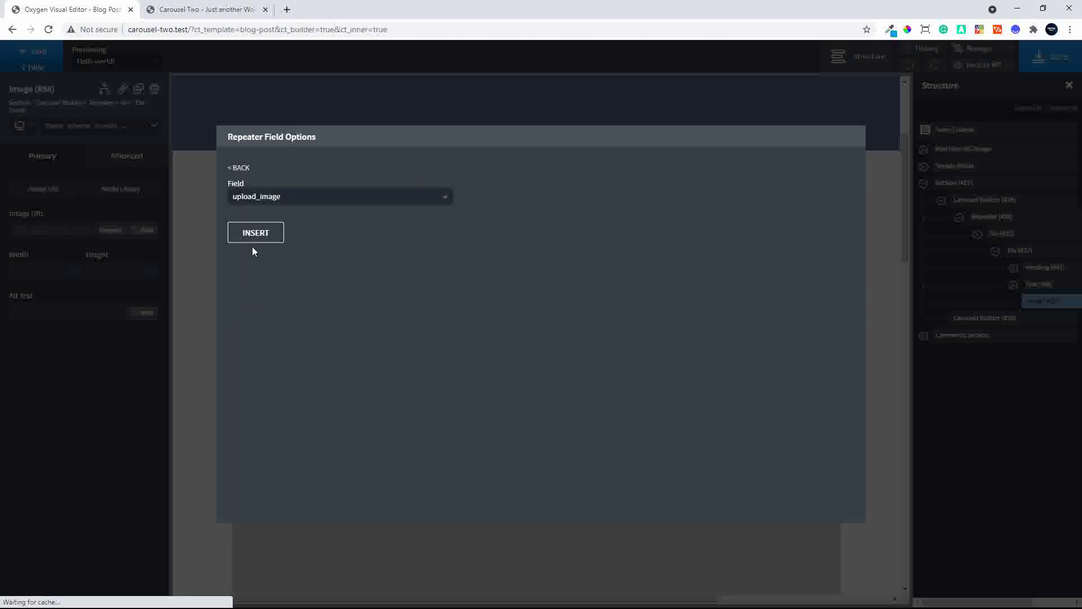
left_click(259, 233)
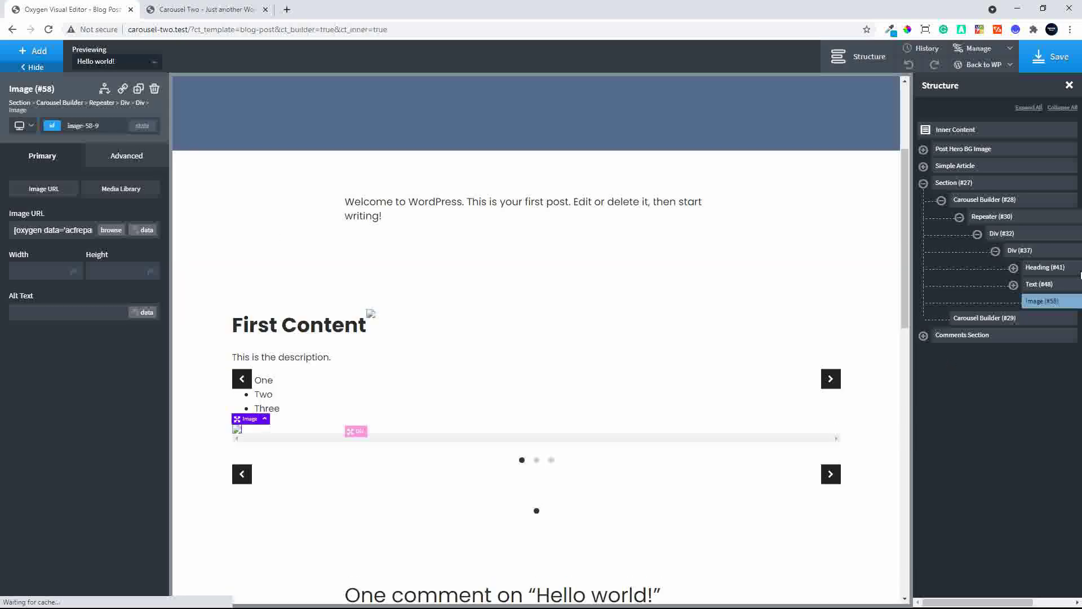
Center the items horizontally in the first repeater's outer and inner Divs, set the inner Div's width to 100, and save the template
left_click(1003, 233)
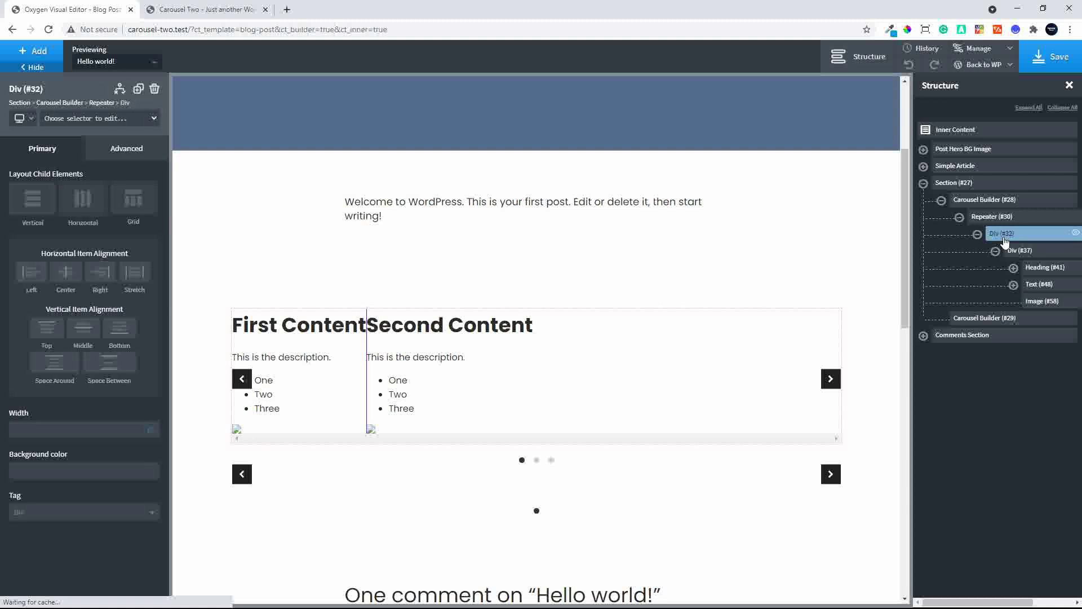
left_click(67, 273)
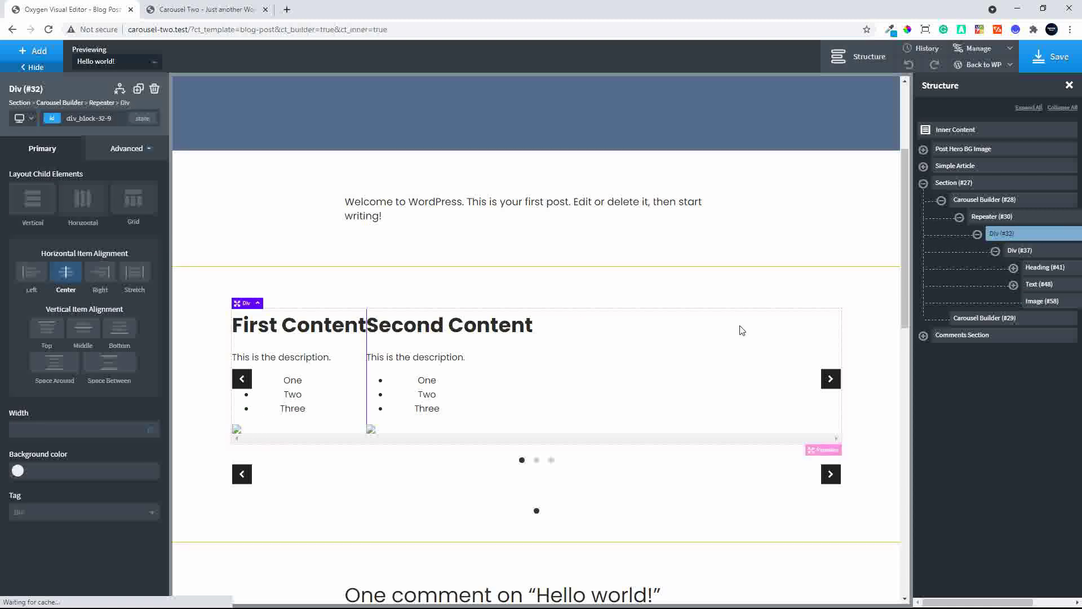
left_click(1022, 252)
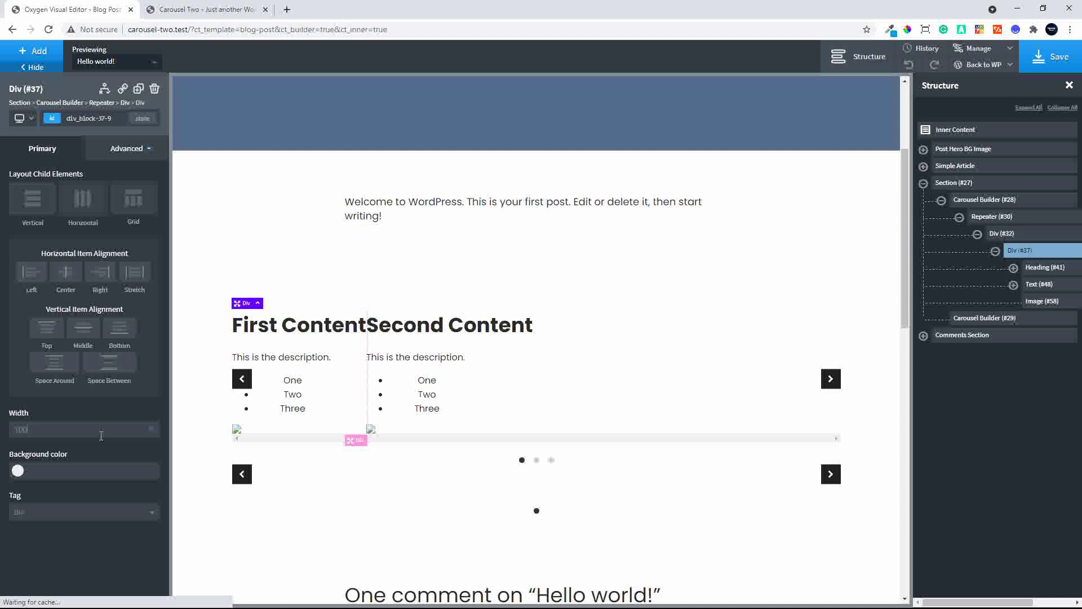
left_click(66, 274)
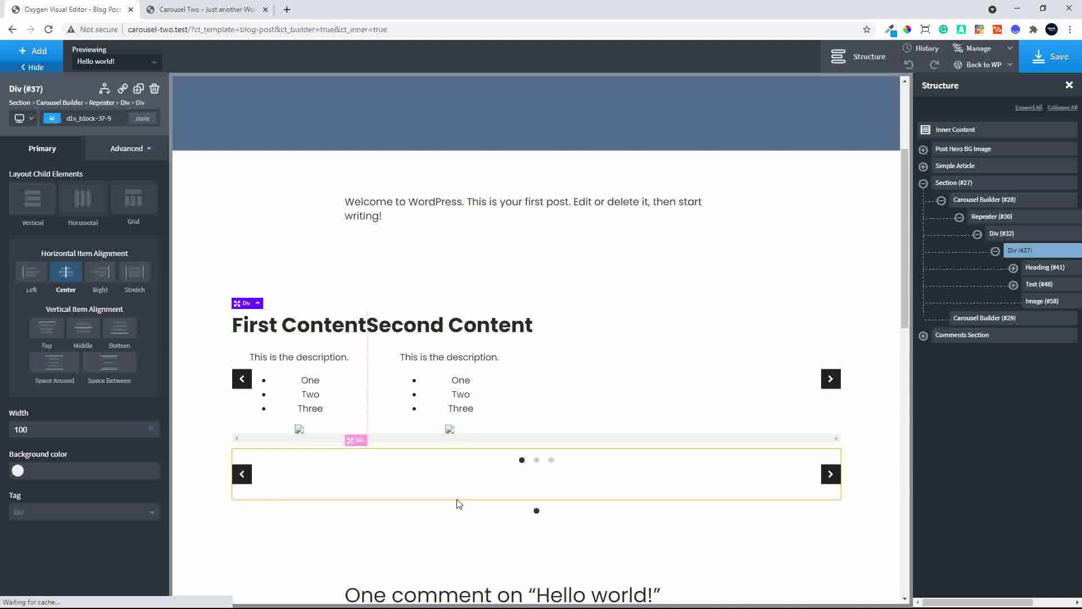
left_click(1056, 62)
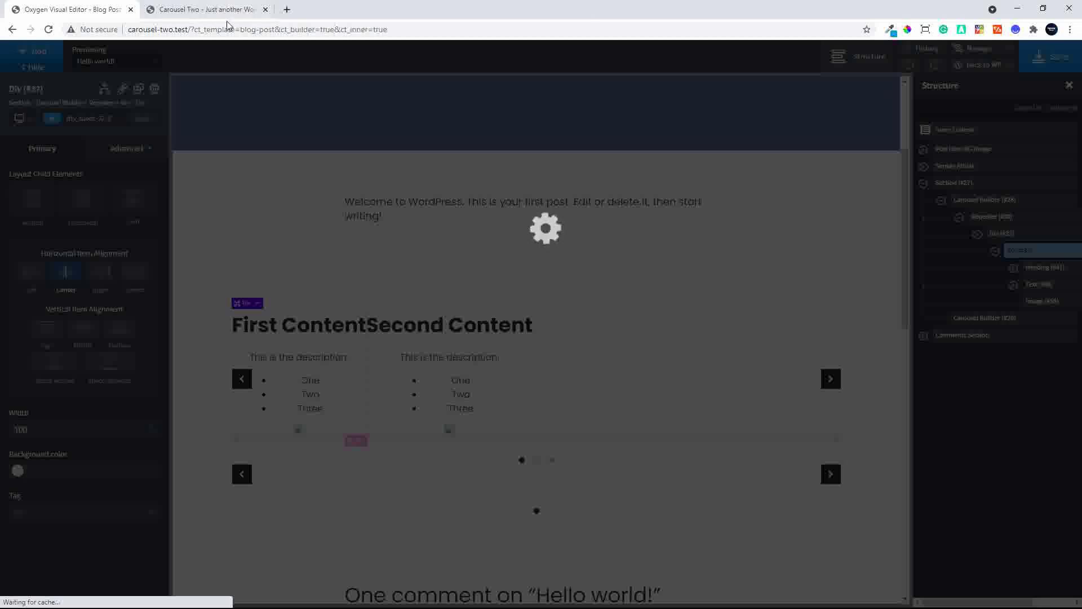
Open the Hello world! post's frontend in a new browser tab and test the first carousel by moving one slide forward and back
left_click(203, 9)
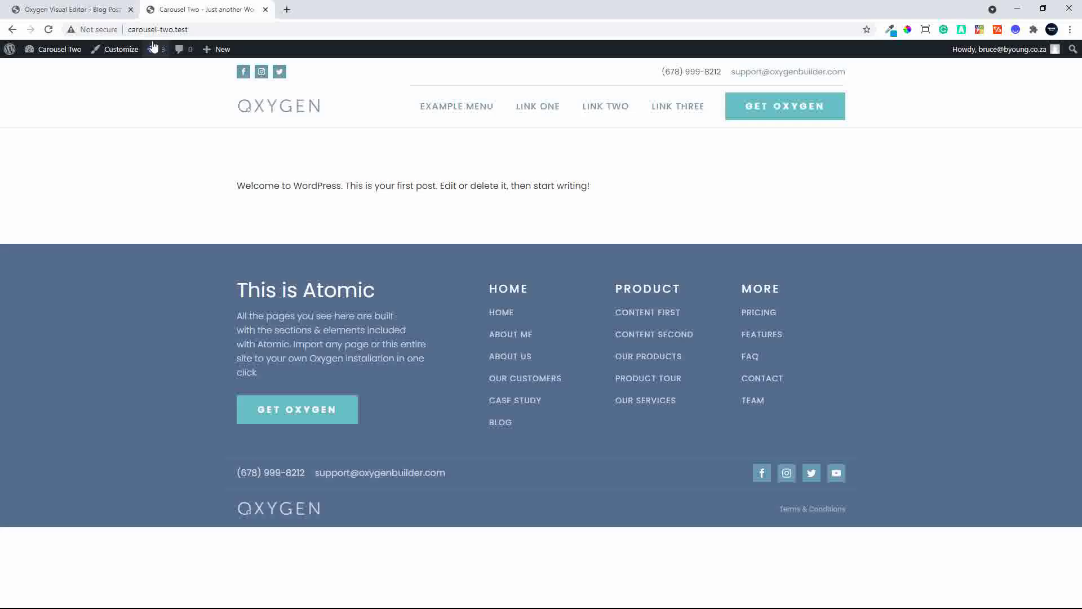
left_click(84, 10)
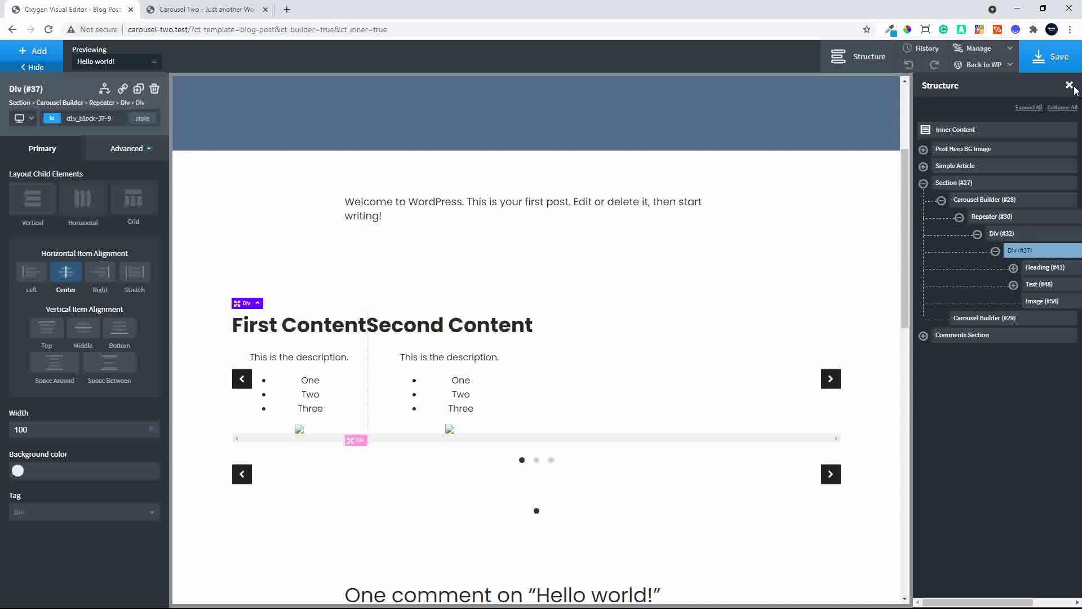
mouse_move(997, 67)
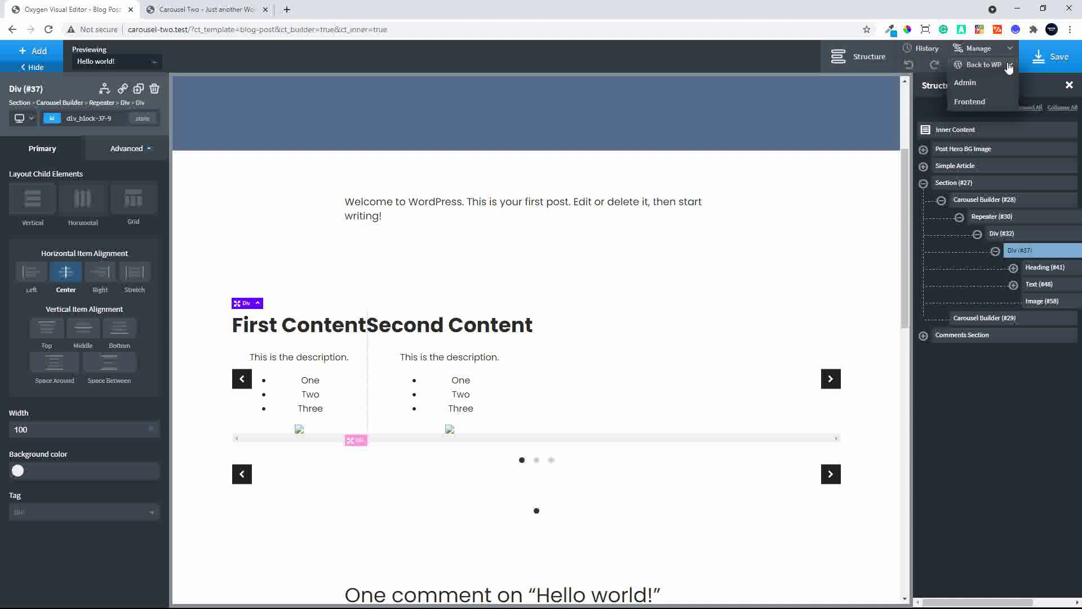
right_click(959, 99)
left_click(946, 109)
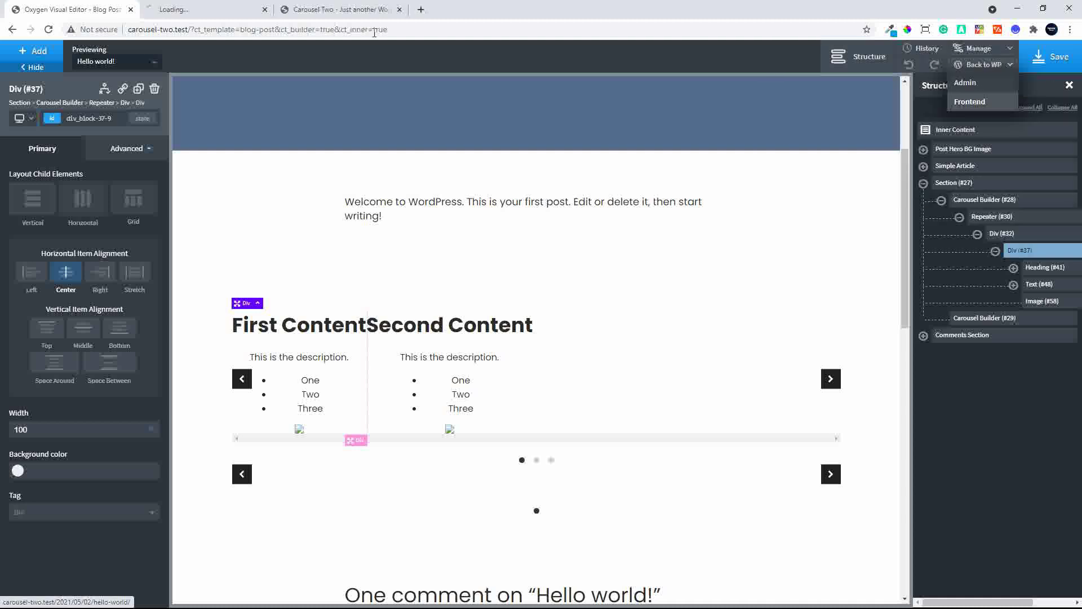
left_click(198, 10)
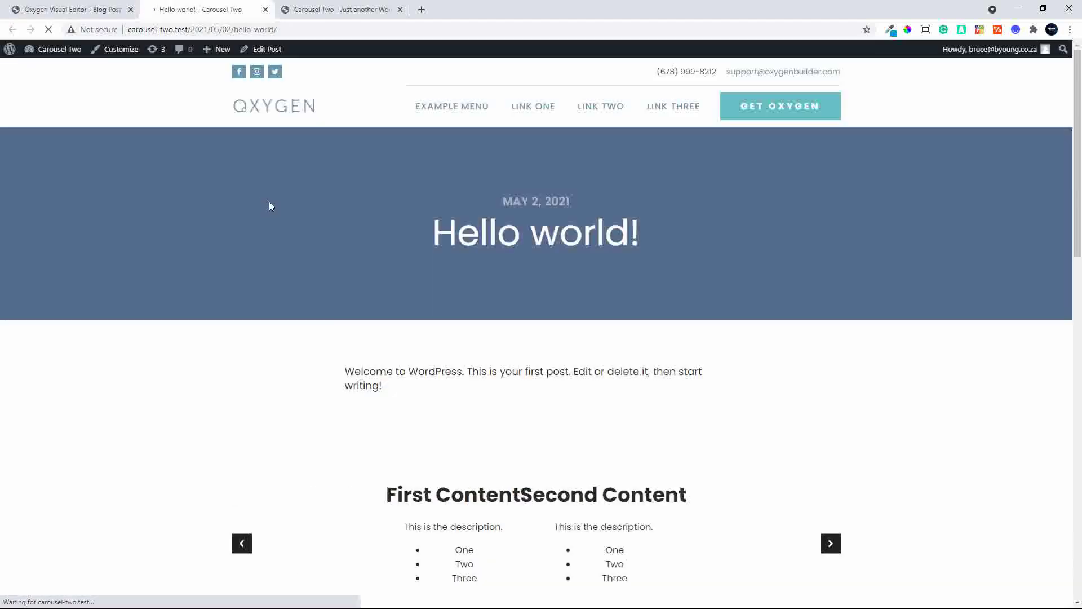
scroll(341, 374, "down", 6)
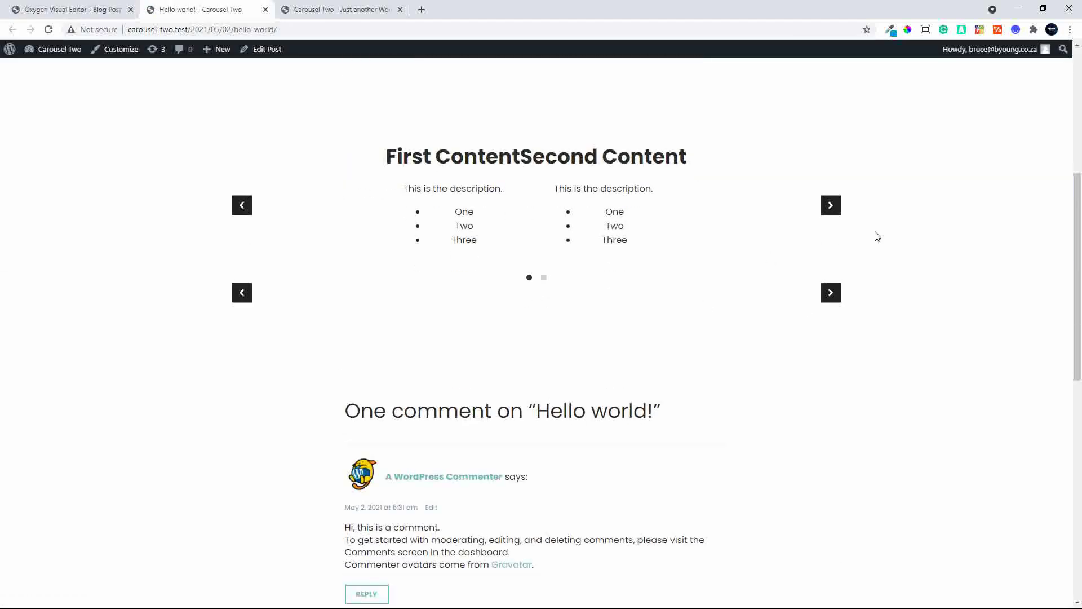
left_click(831, 206)
left_click(242, 212)
Return to the Oxygen editor, set the first Carousel Builder's cell width to 100, and save the template
left_click(59, 10)
scroll(550, 381, "up", 1)
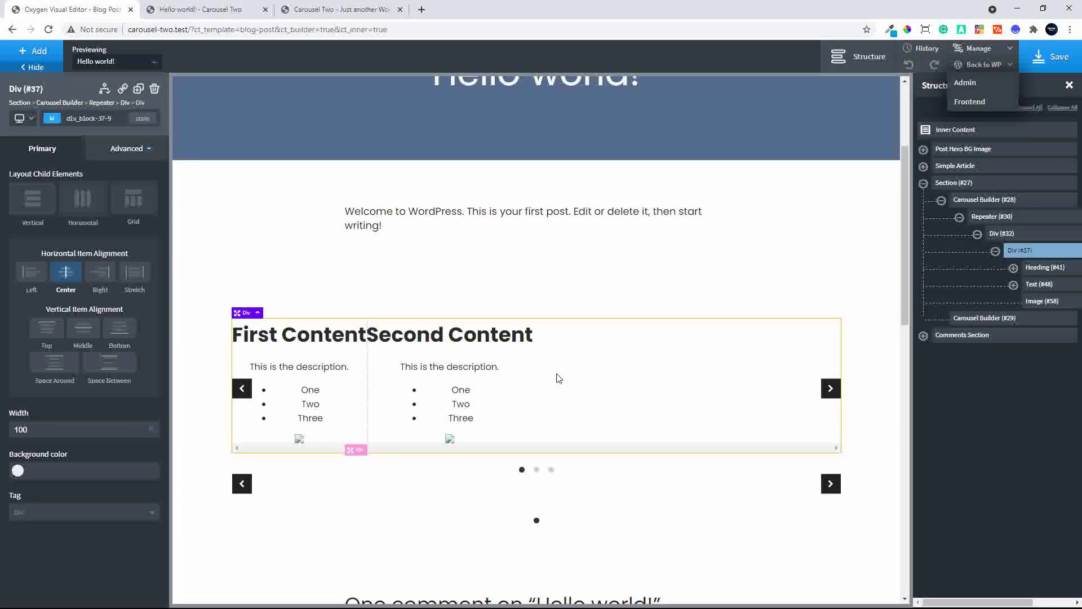
left_click(557, 379)
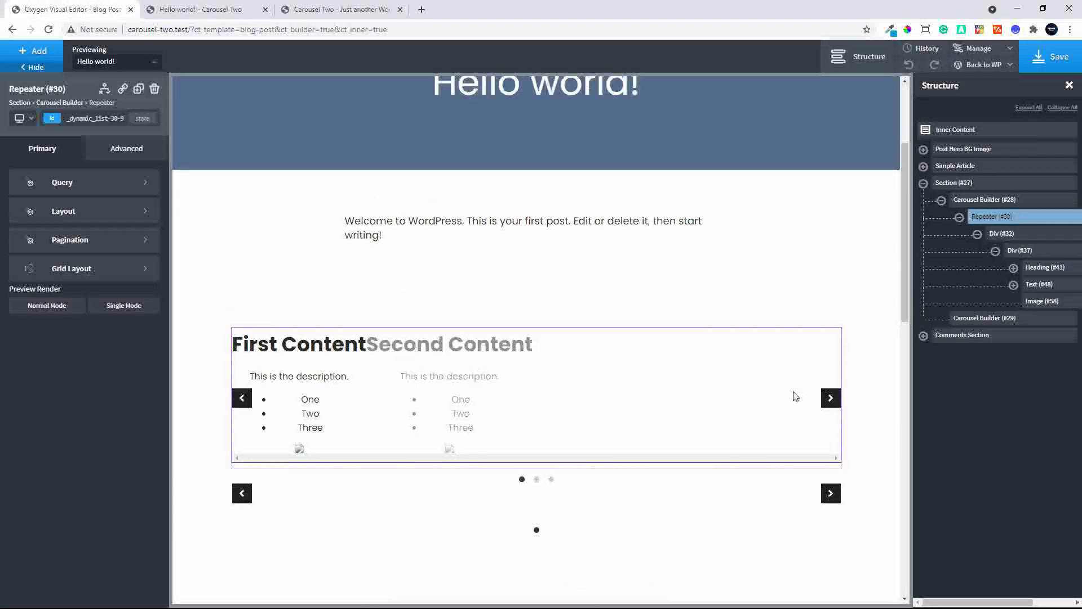
left_click(997, 200)
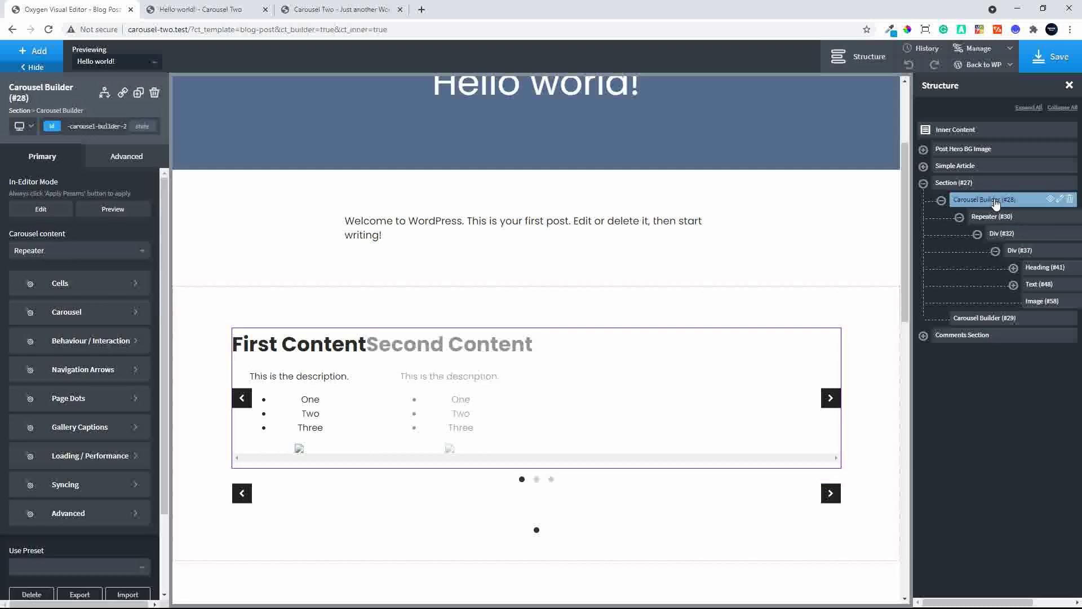
left_click(67, 288)
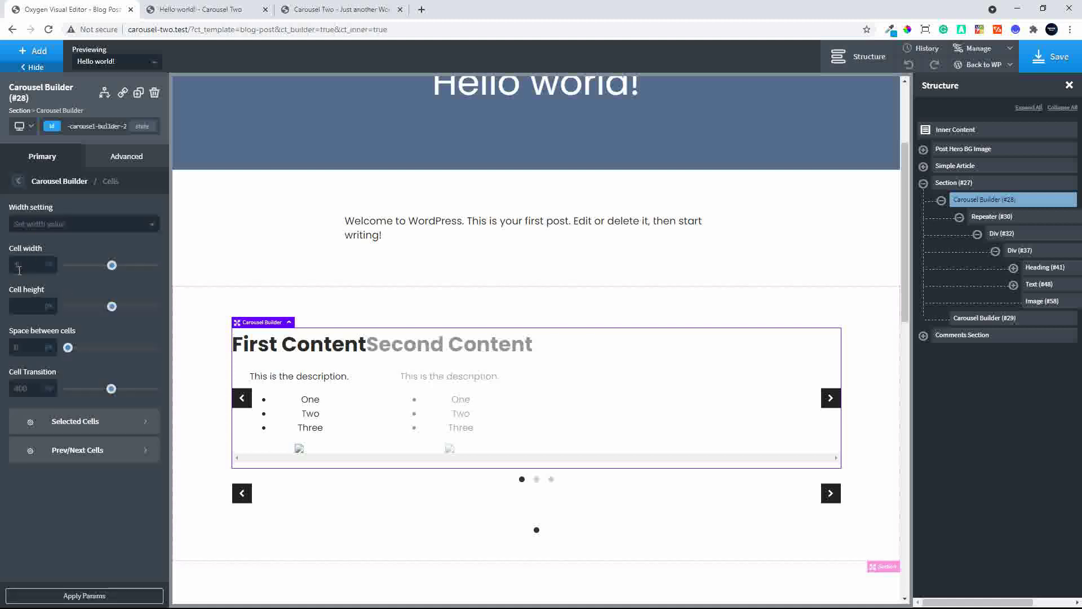
left_click(20, 266)
type("100")
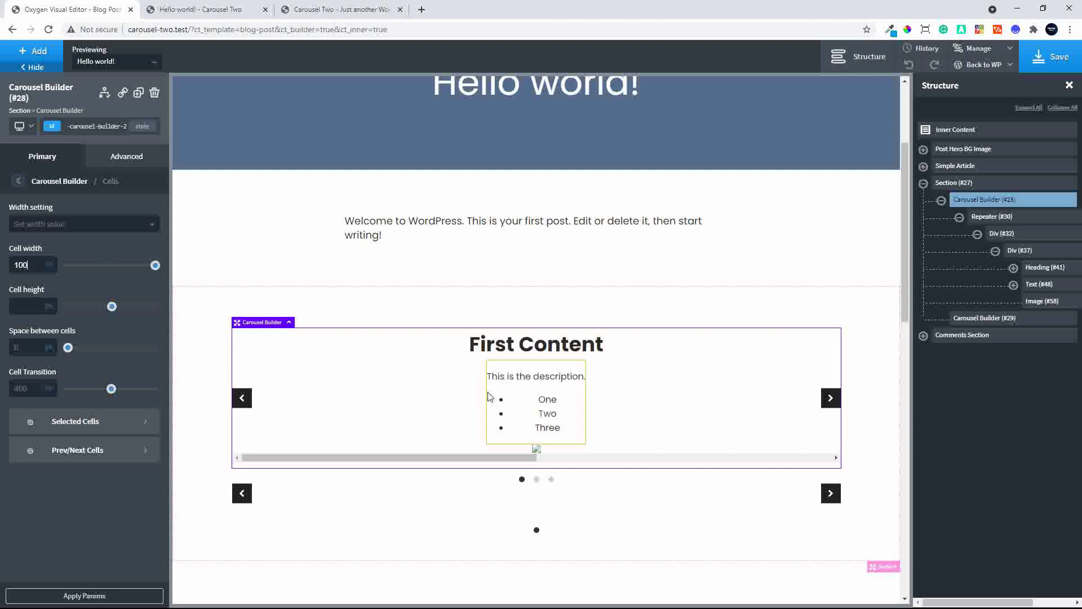
left_click(1045, 57)
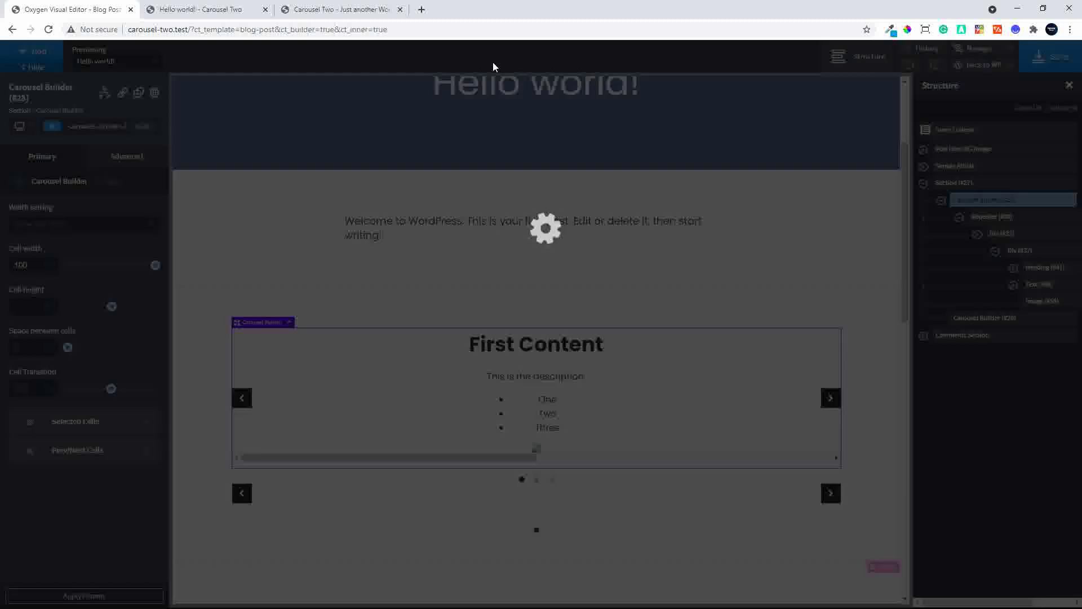
Reload the Hello world! post's frontend and check the first carousel by moving one slide forward and back
left_click(314, 12)
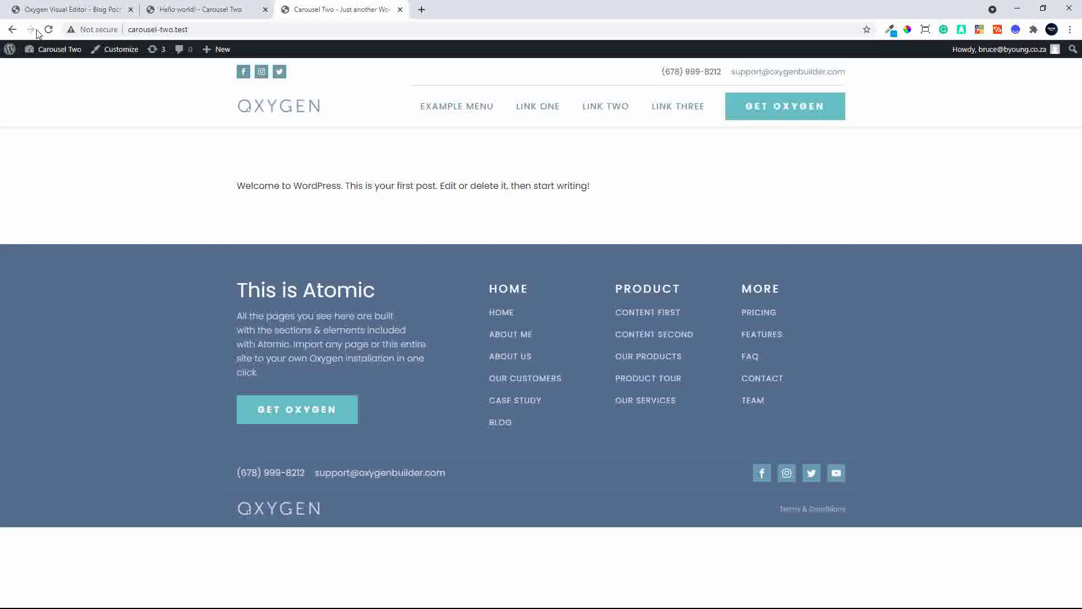
left_click(164, 12)
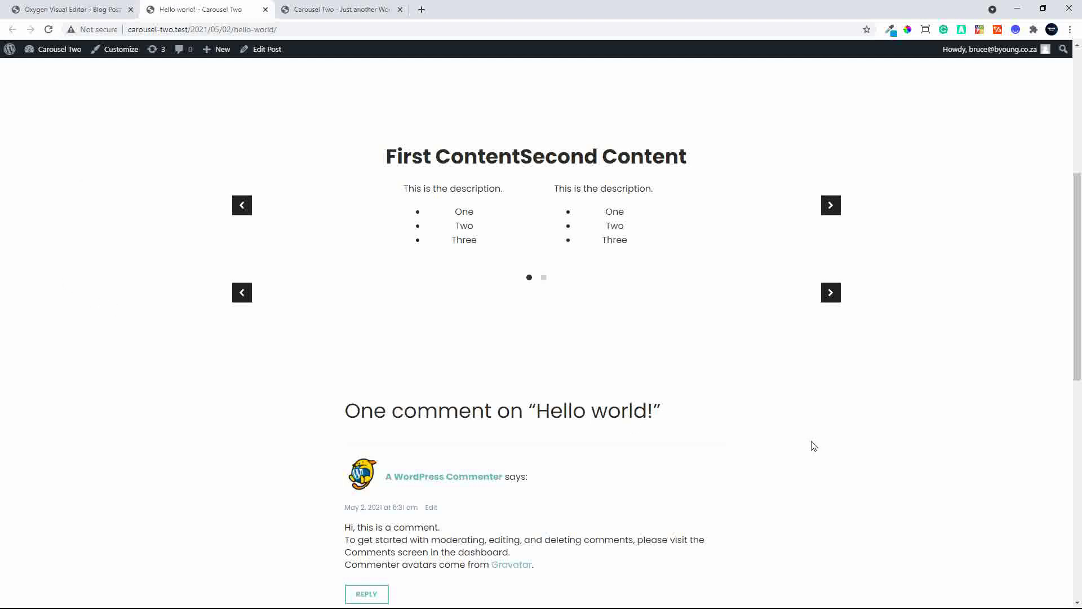
key("F5")
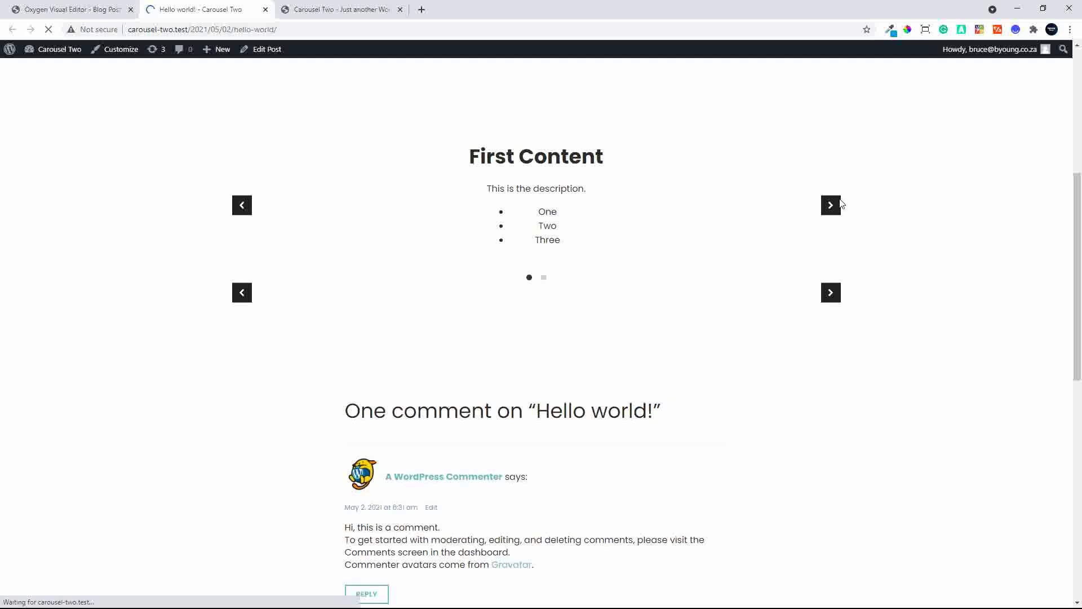
left_click(827, 213)
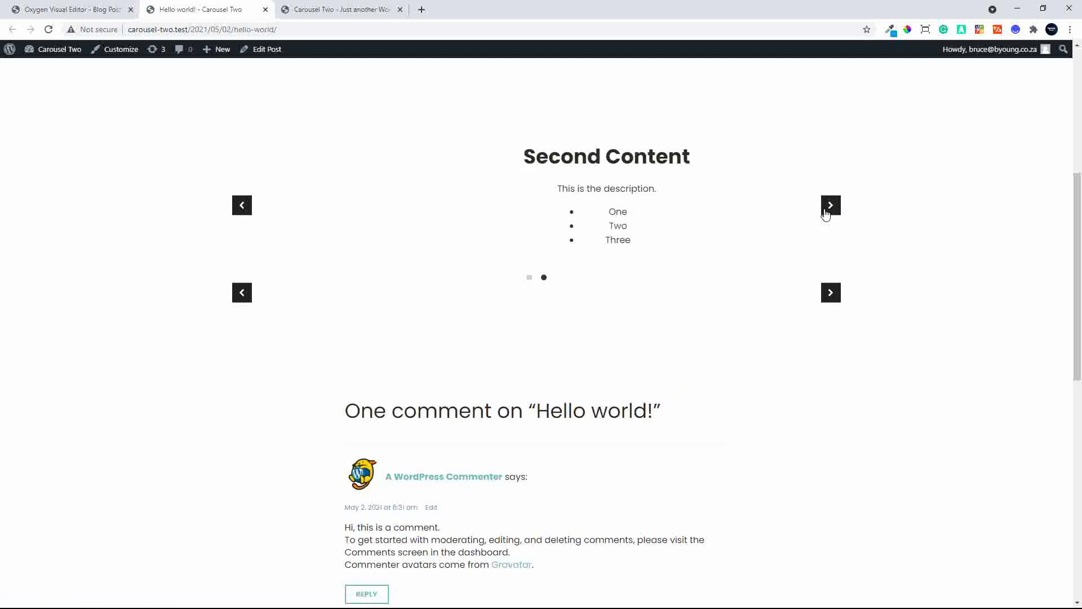
left_click(252, 204)
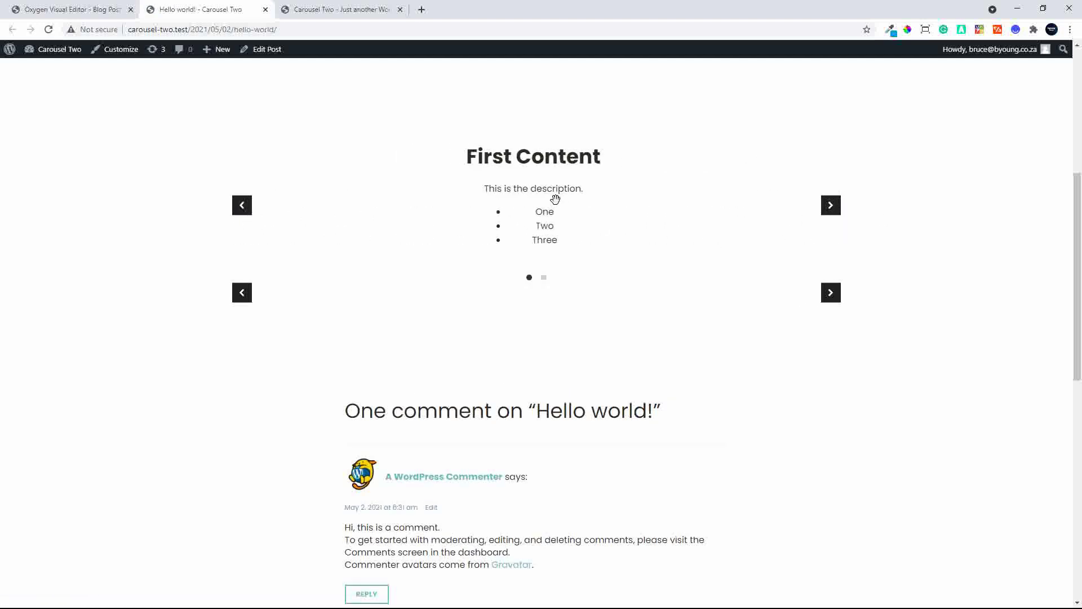
Return to the Oxygen editor and add a Repeater inside the second Carousel Builder
left_click(65, 13)
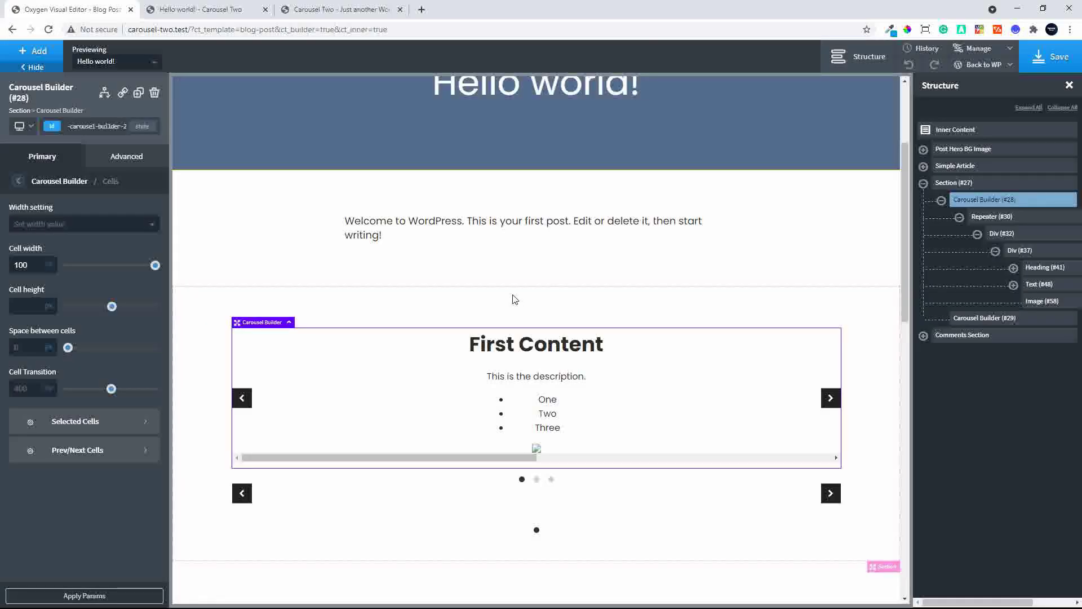
left_click(566, 493)
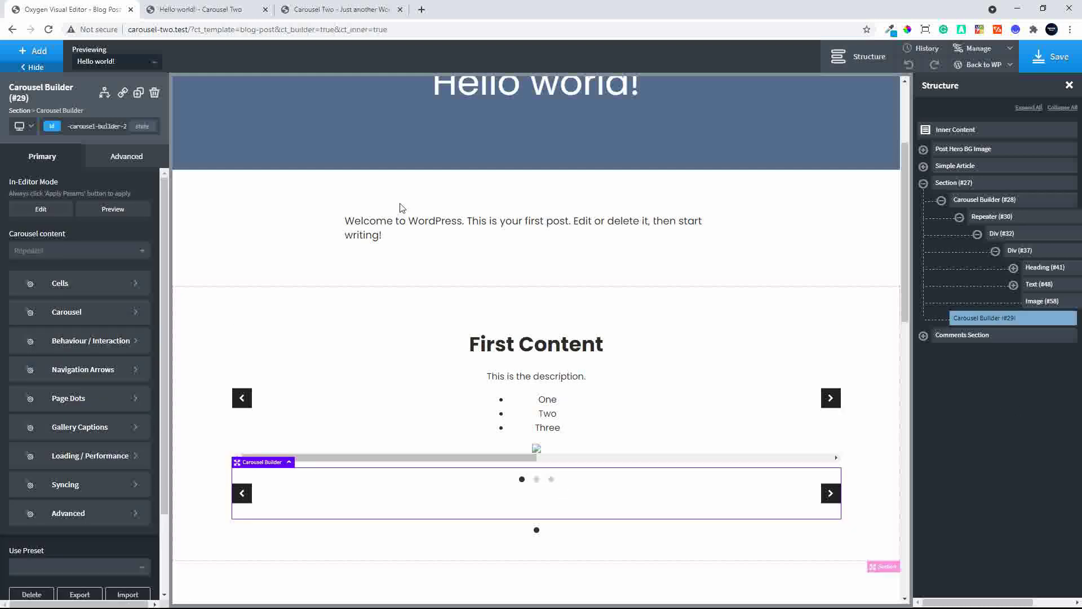
left_click(23, 57)
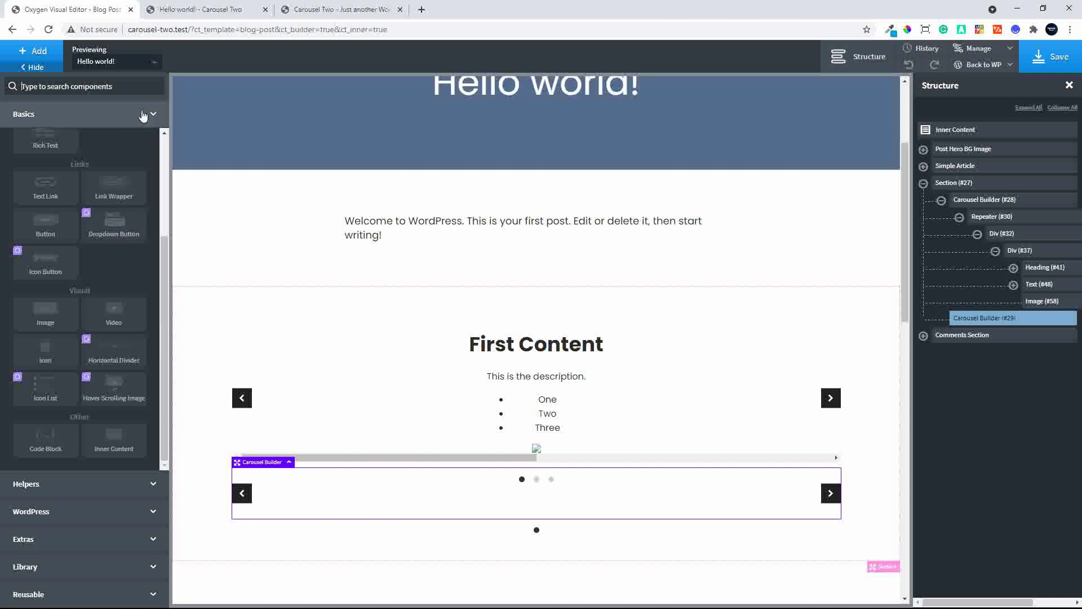
left_click(60, 483)
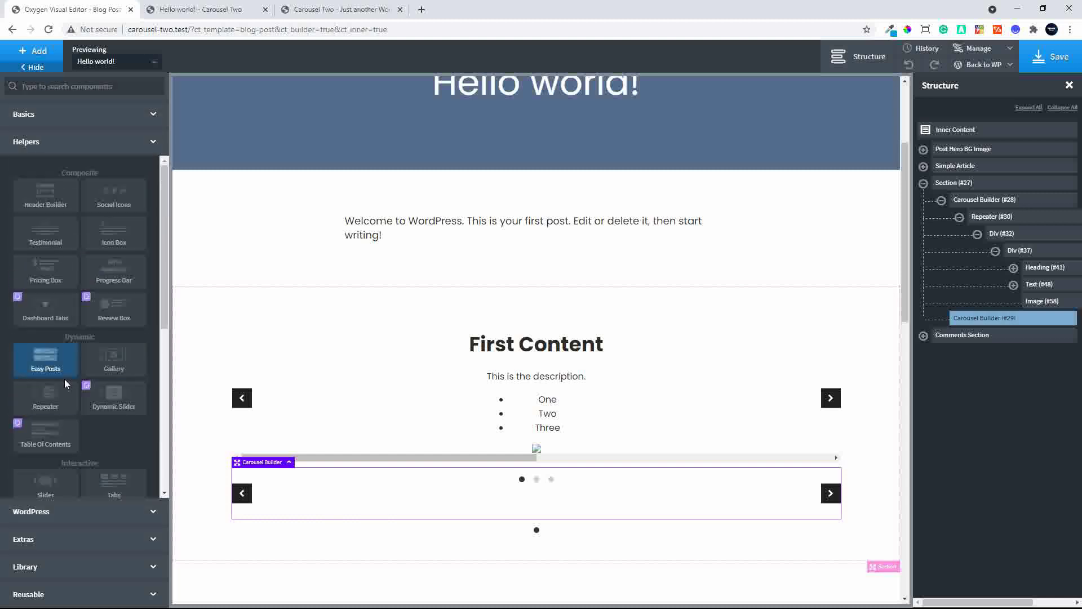
left_click(54, 403)
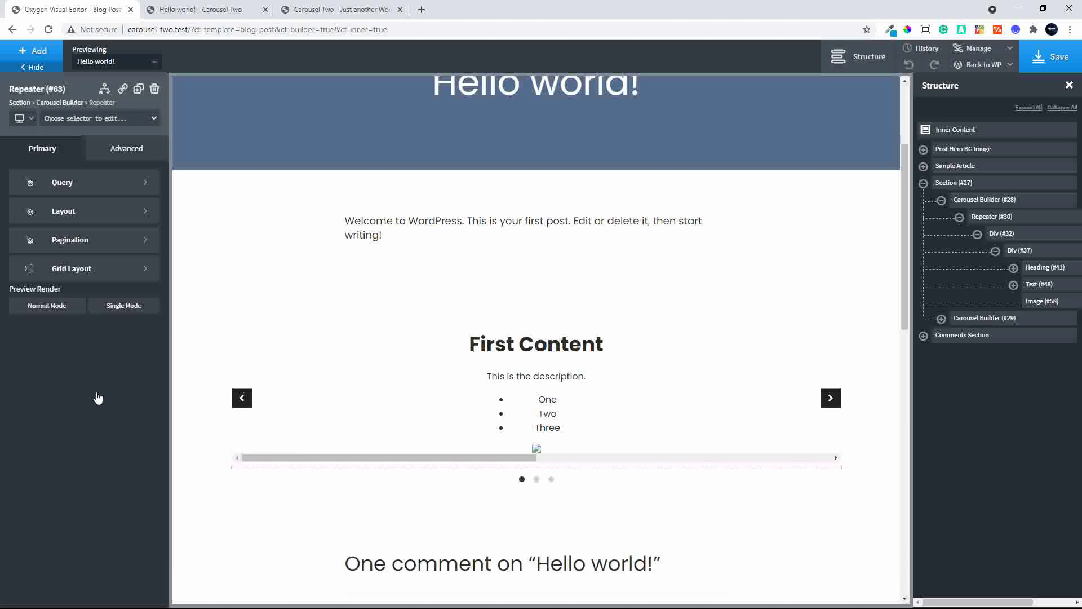
Set the new Repeater's query to use the ACF repeater field The Content and apply the query parameters
left_click(62, 186)
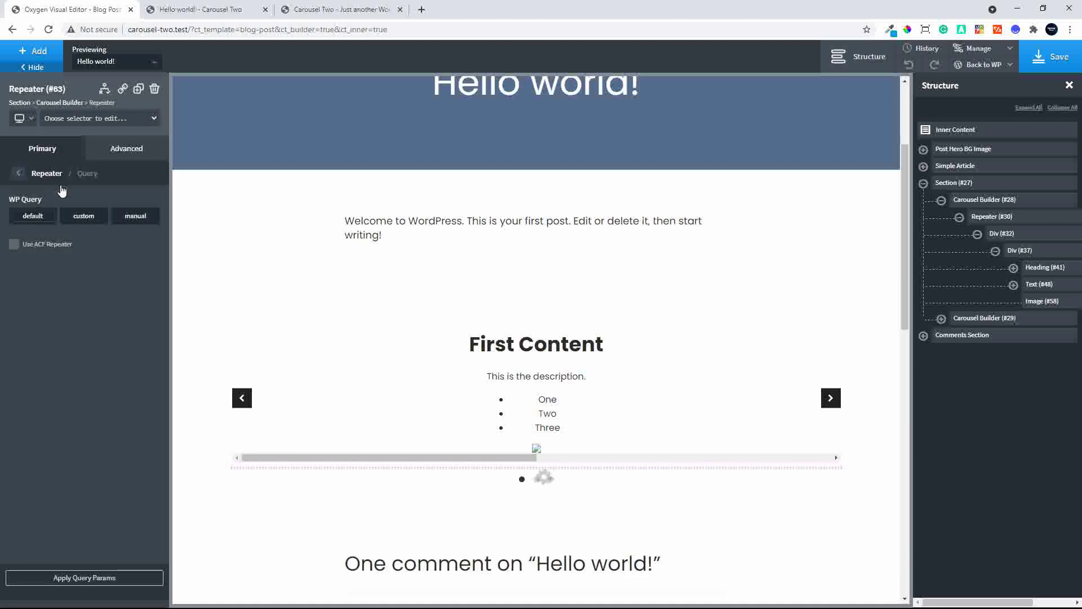
left_click(15, 246)
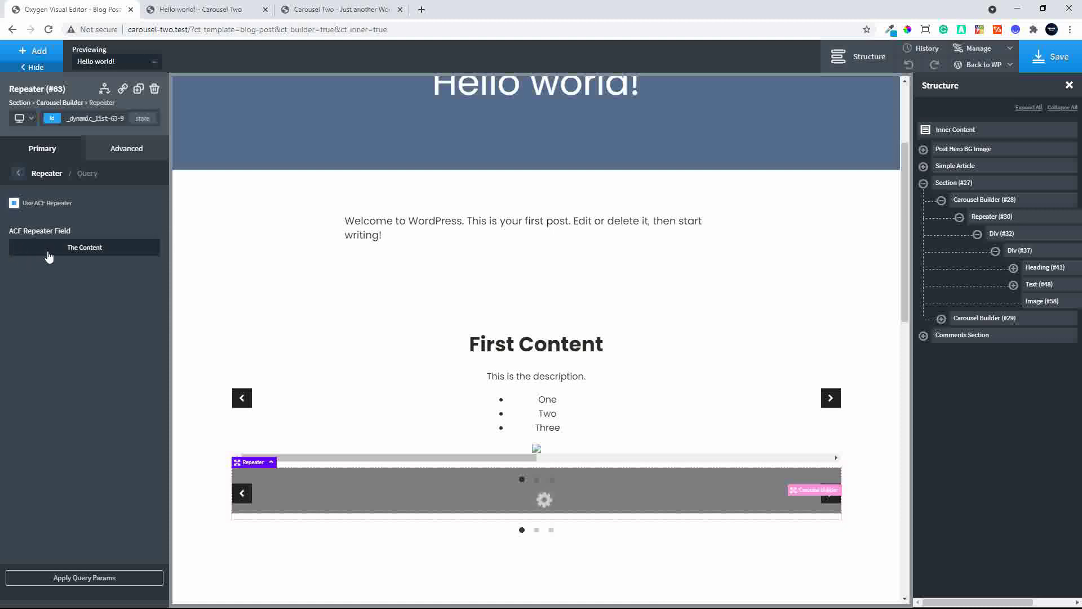
left_click(80, 252)
left_click(72, 581)
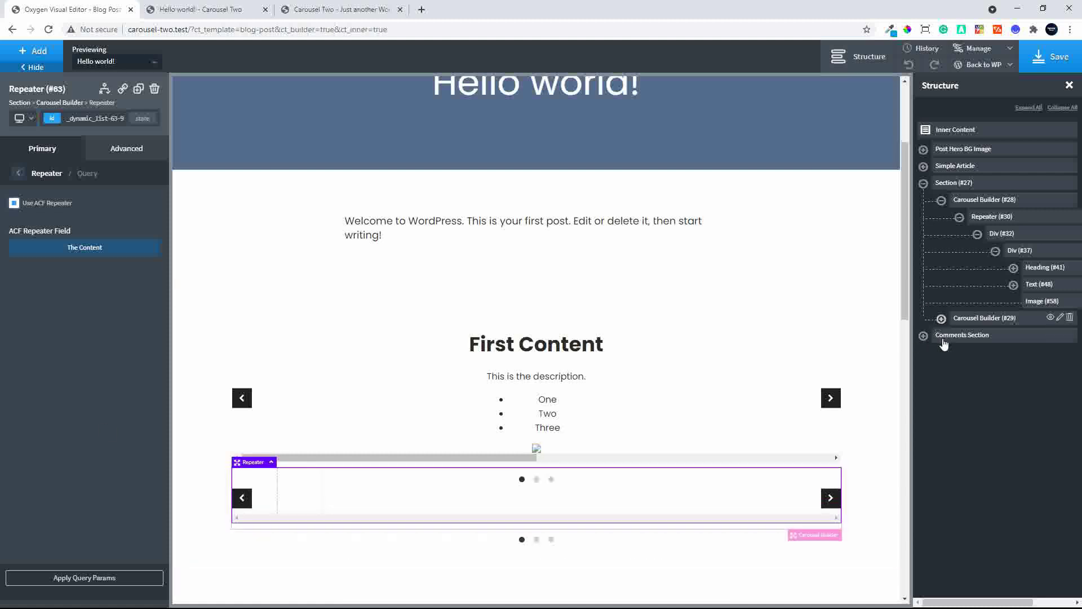
Expand the second Carousel Builder in the structure tree and nest a new Div inside its Repeater's Div
left_click(941, 319)
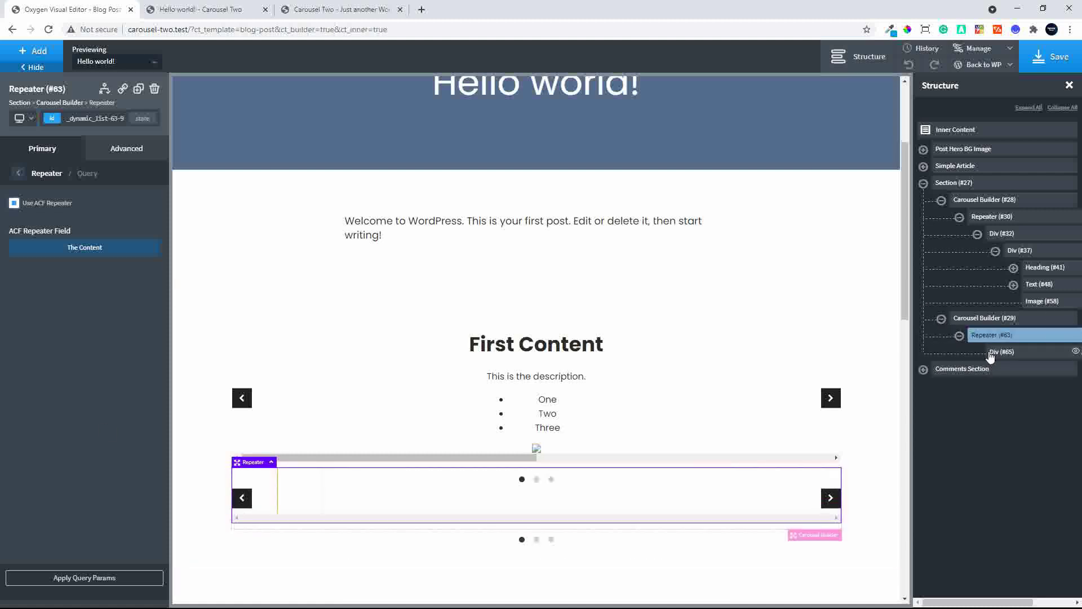
left_click(1003, 353)
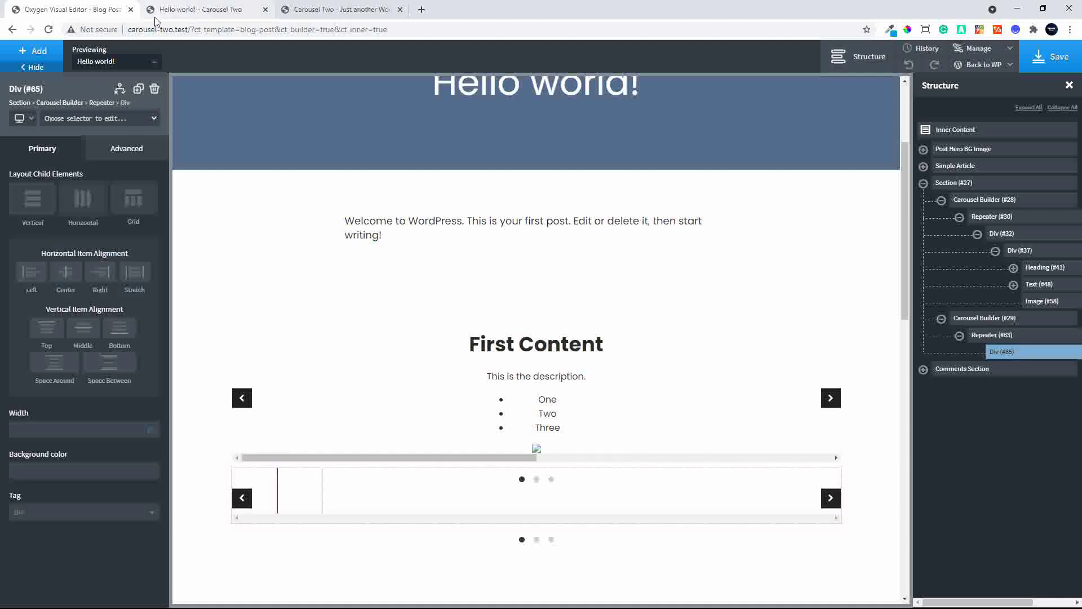
left_click(29, 56)
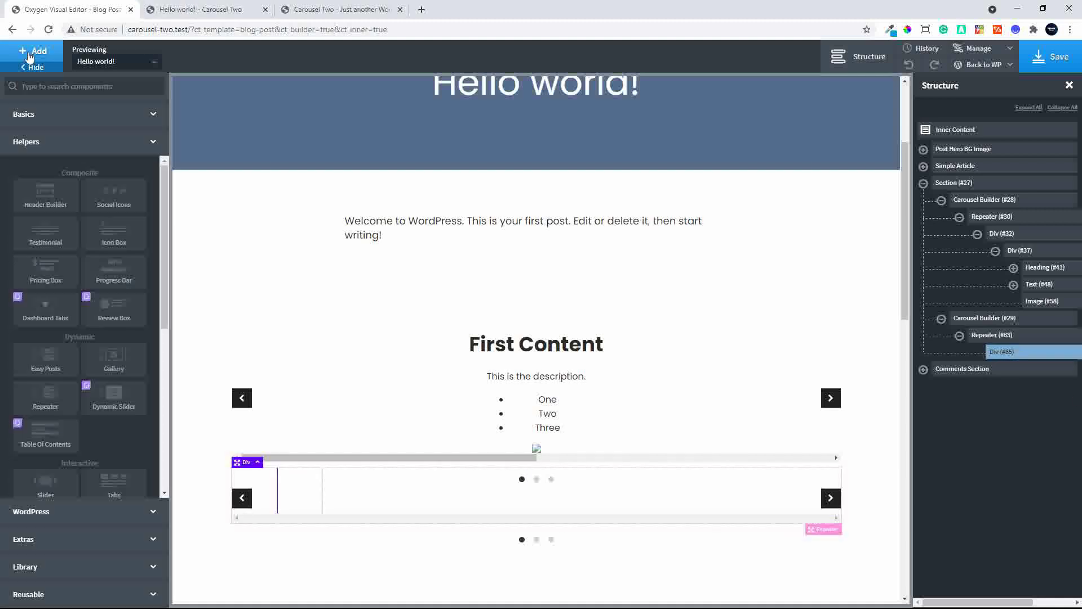
left_click(65, 114)
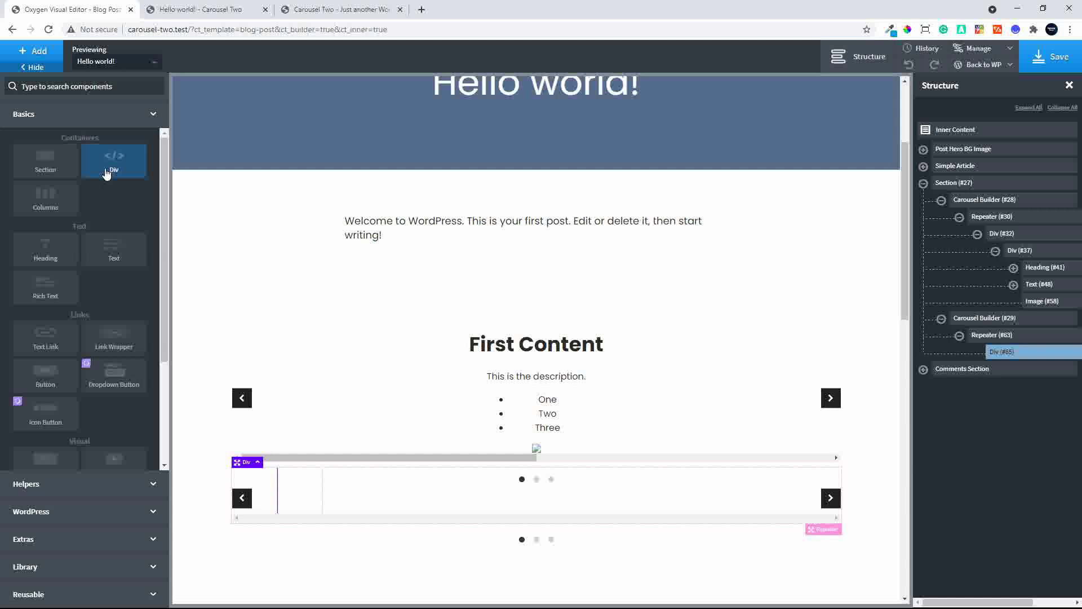
left_click(107, 172)
Add a Text element inside the second carousel's innermost Div, replace its text with the dynamic Repeater Field Name, and save the template
left_click(24, 59)
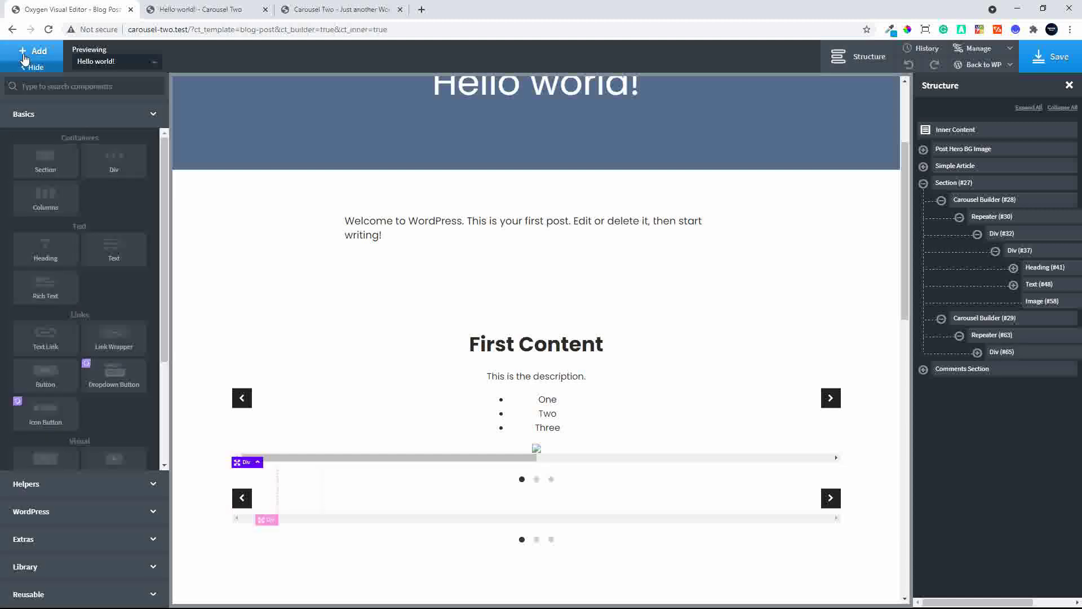
left_click(113, 245)
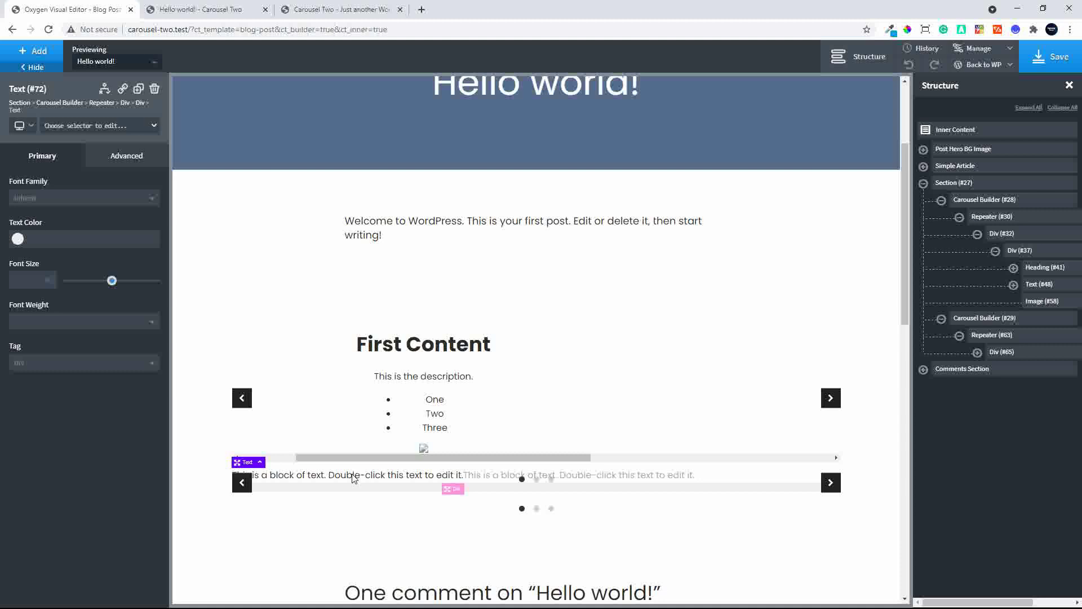
double_click(353, 476)
triple_click(353, 475)
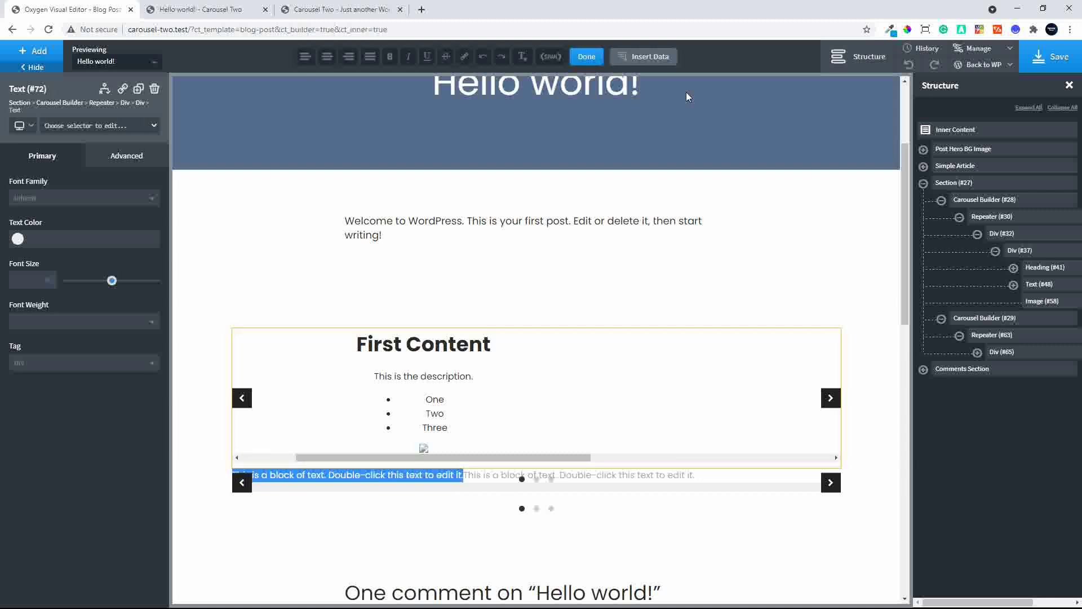
left_click(658, 57)
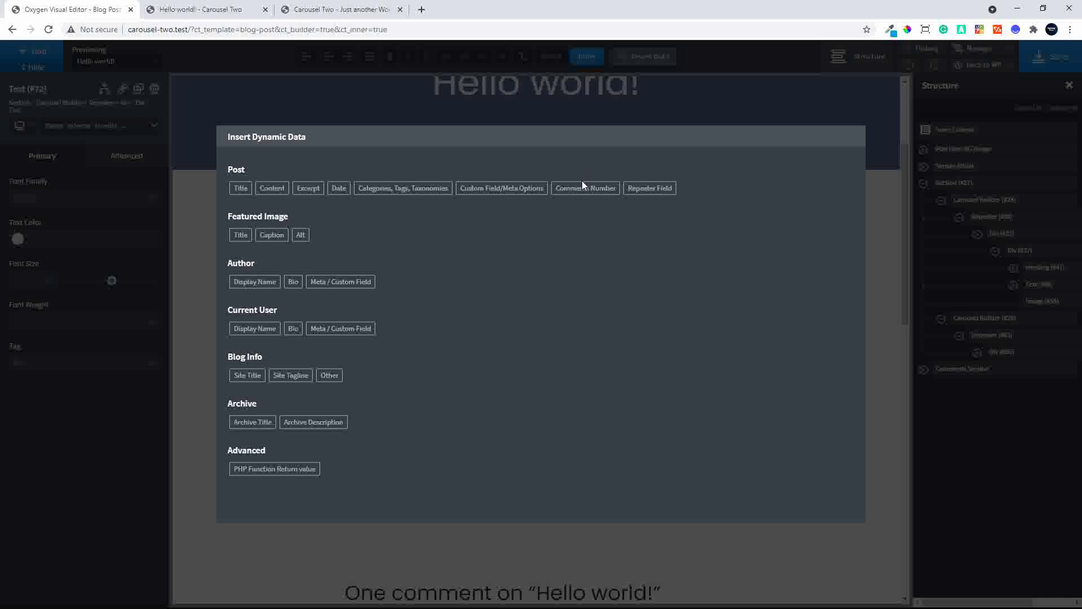
left_click(645, 188)
left_click(314, 197)
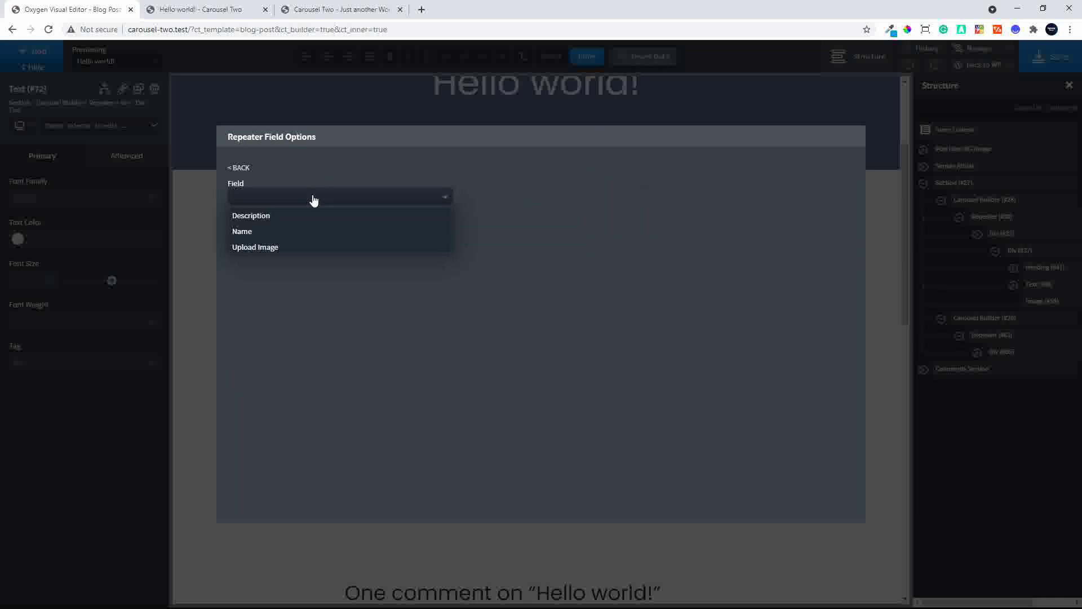
left_click(265, 231)
left_click(260, 235)
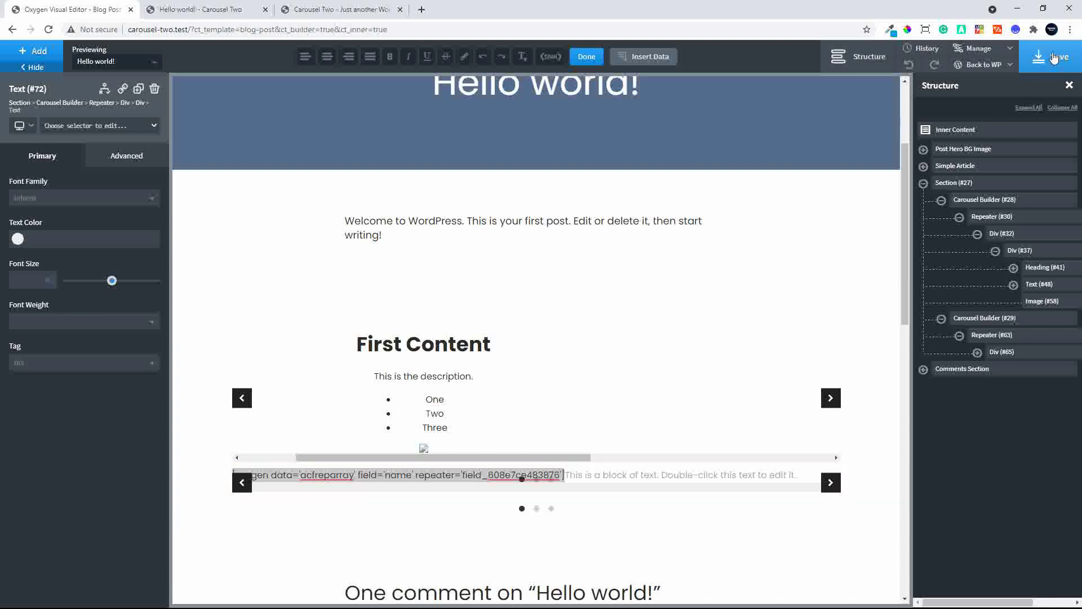
key("ctrl+s")
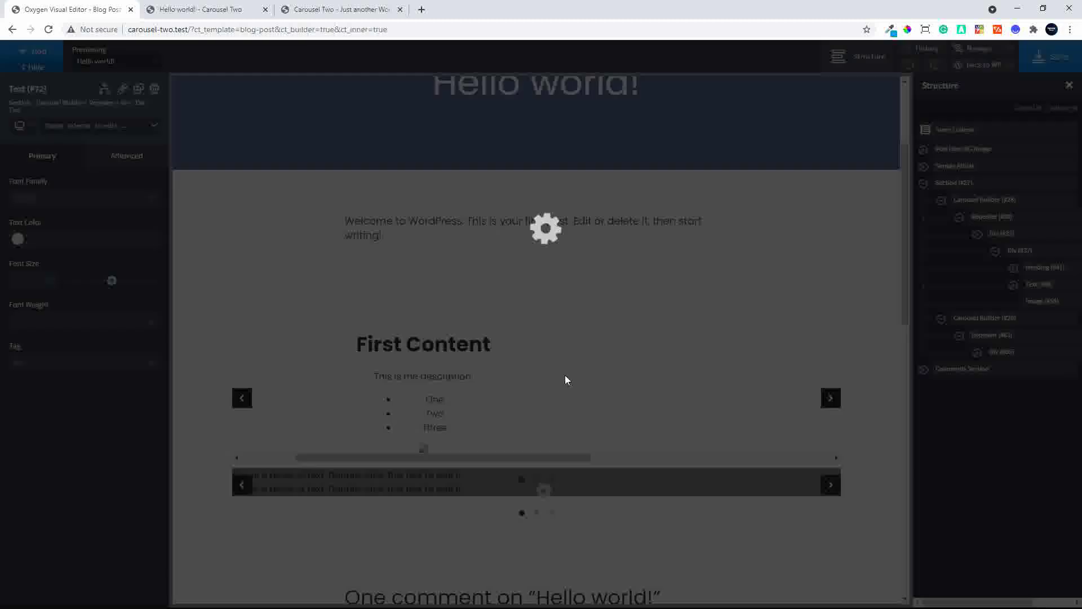
Reload the Hello world! post's frontend and test the Second Content cell in the second carousel
left_click(324, 11)
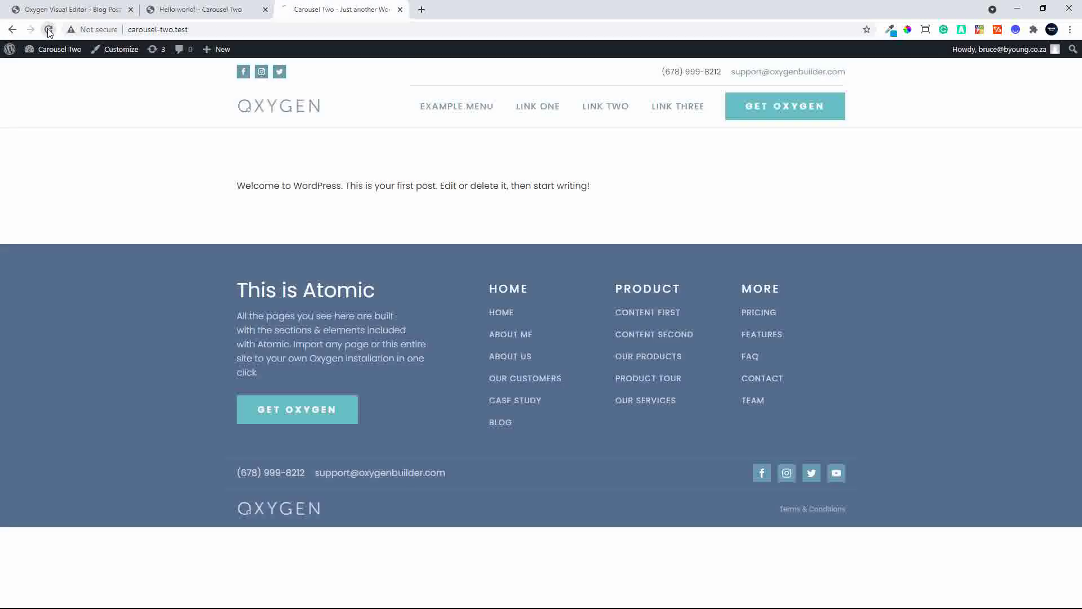
left_click(175, 9)
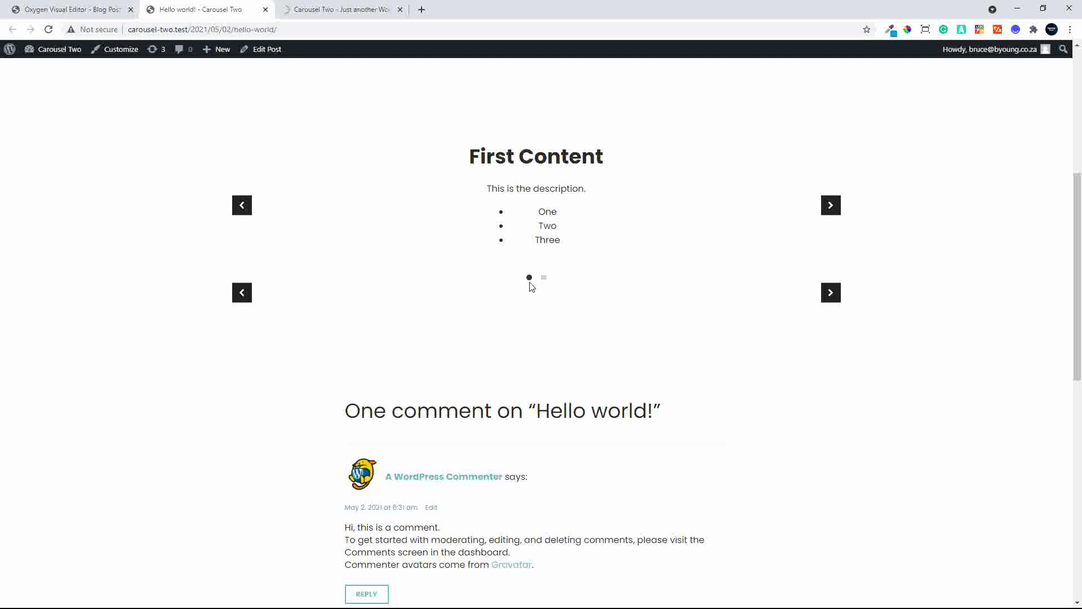
key("F5")
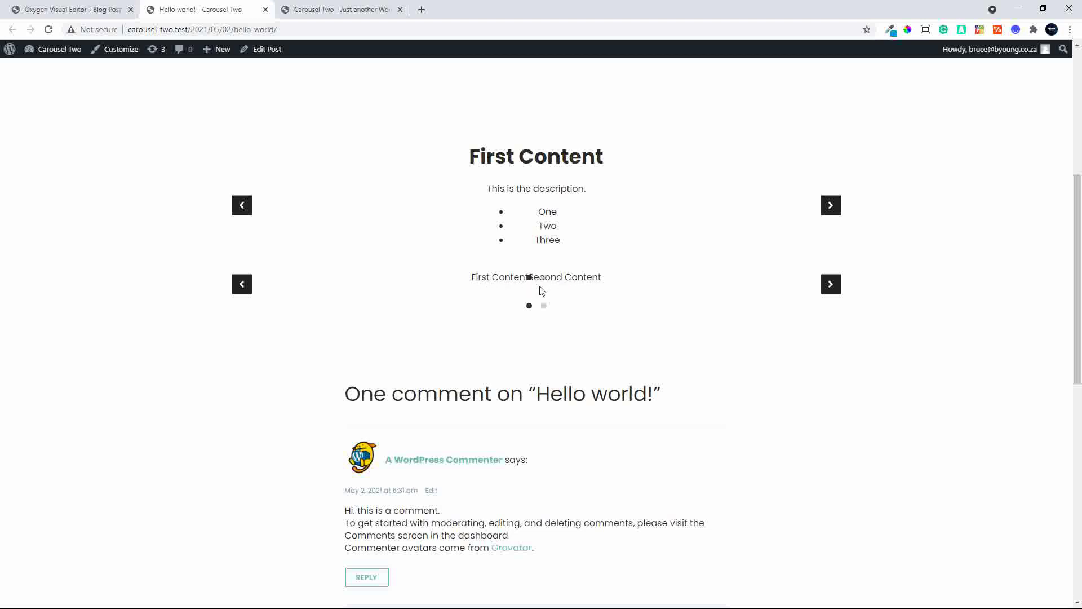
left_click(563, 280)
Return to the Oxygen editor and expand the second Carousel Builder's nested Divs in the structure tree down to its Text element
left_click(71, 11)
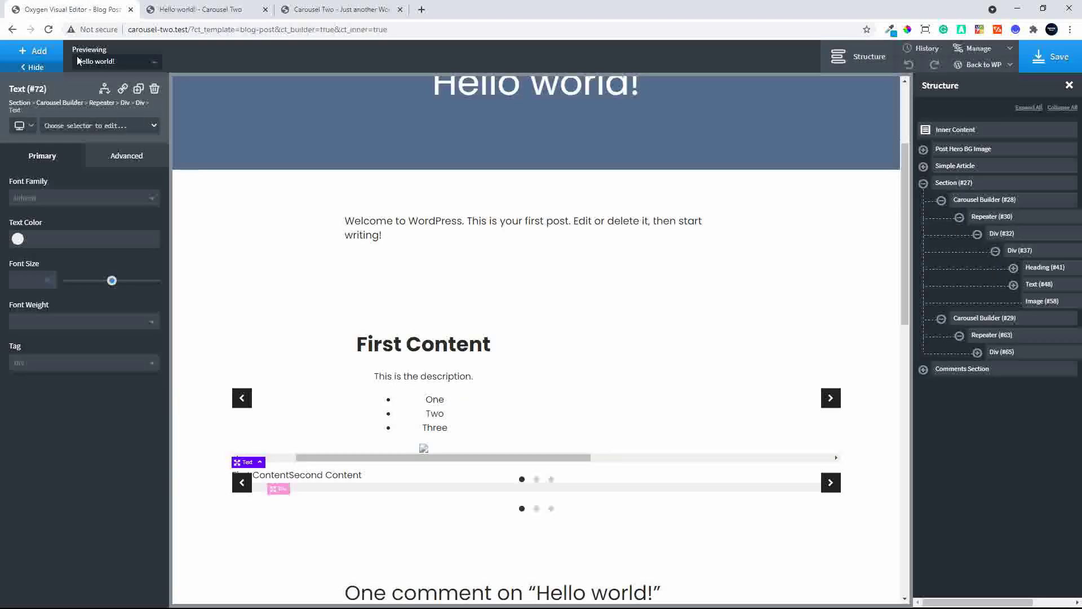
left_click(978, 355)
left_click(979, 354)
left_click(978, 355)
left_click(996, 369)
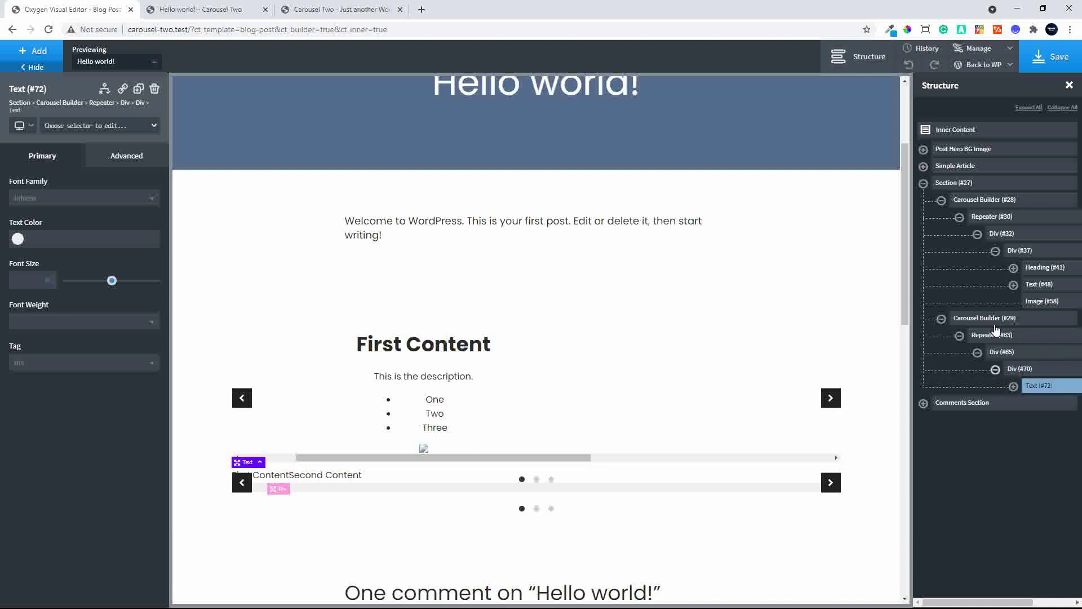
Select the first Carousel Builder and examine its ID selector
left_click(995, 321)
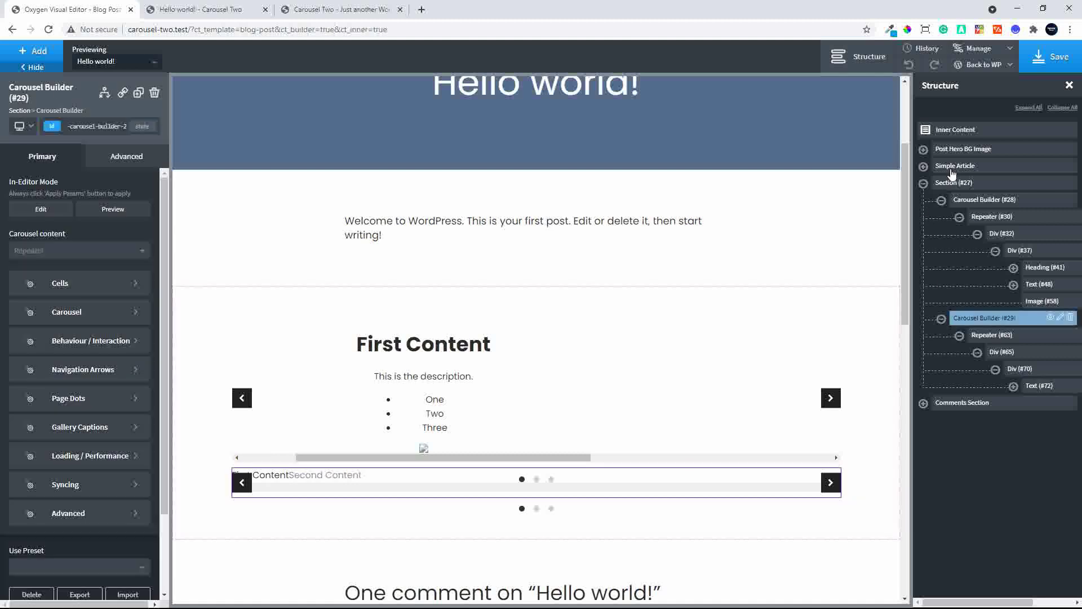
left_click(972, 200)
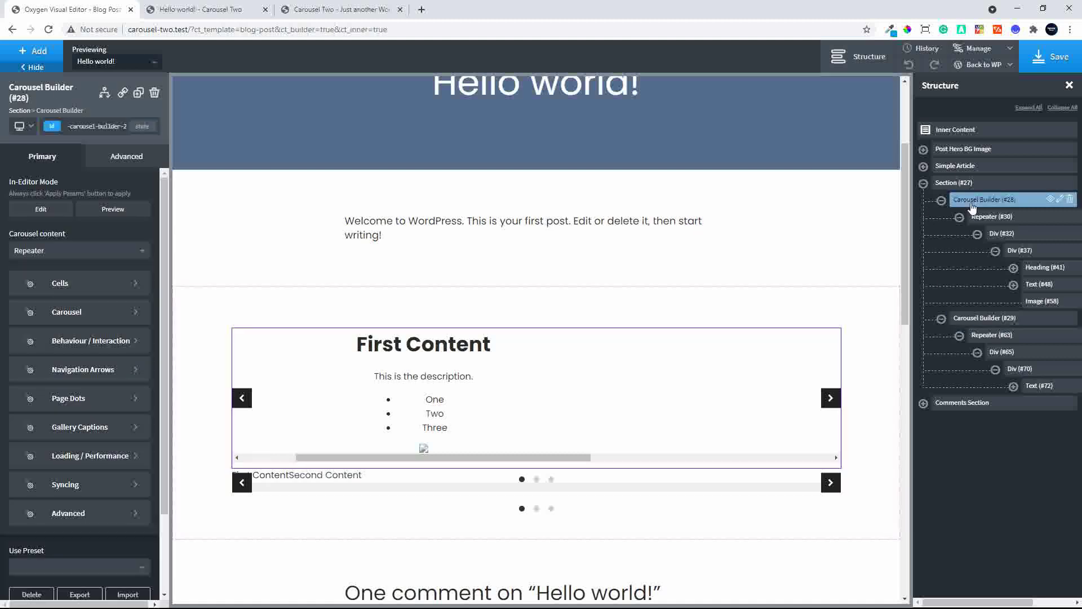
left_click(73, 126)
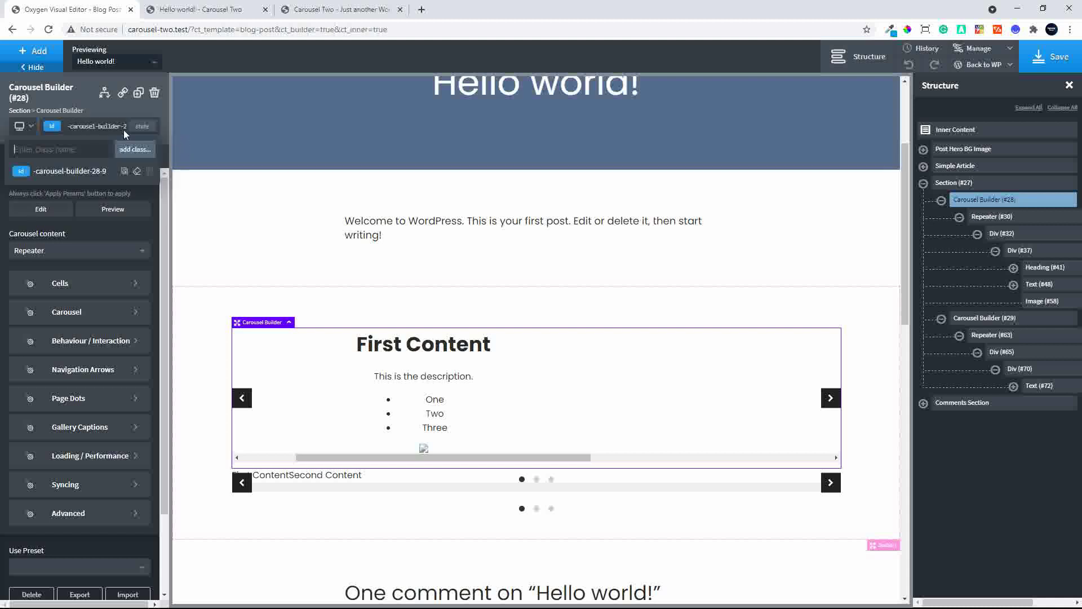
left_click(97, 127)
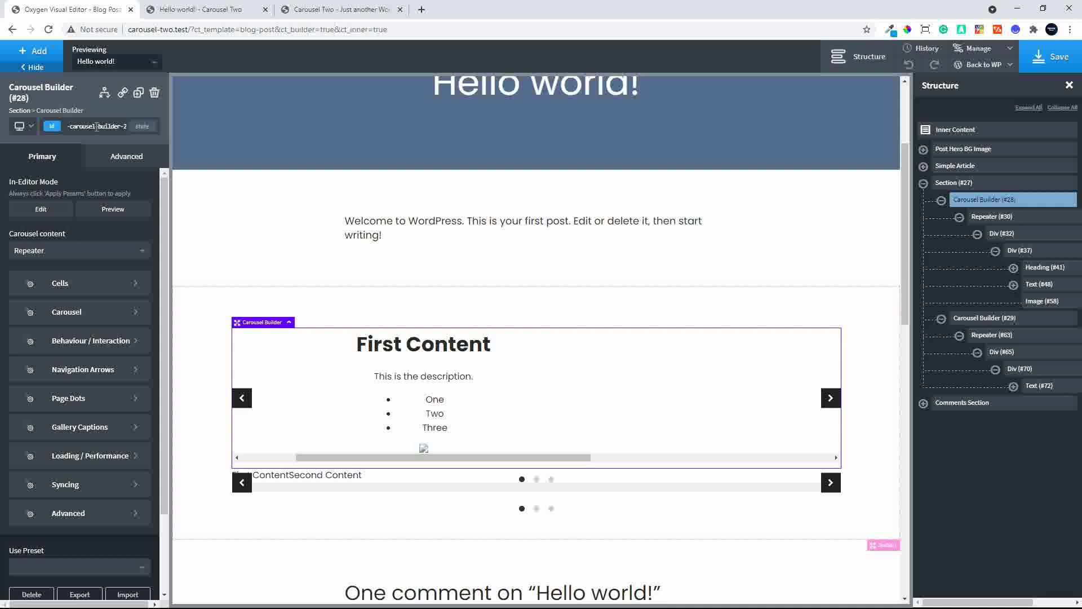
left_click(103, 126)
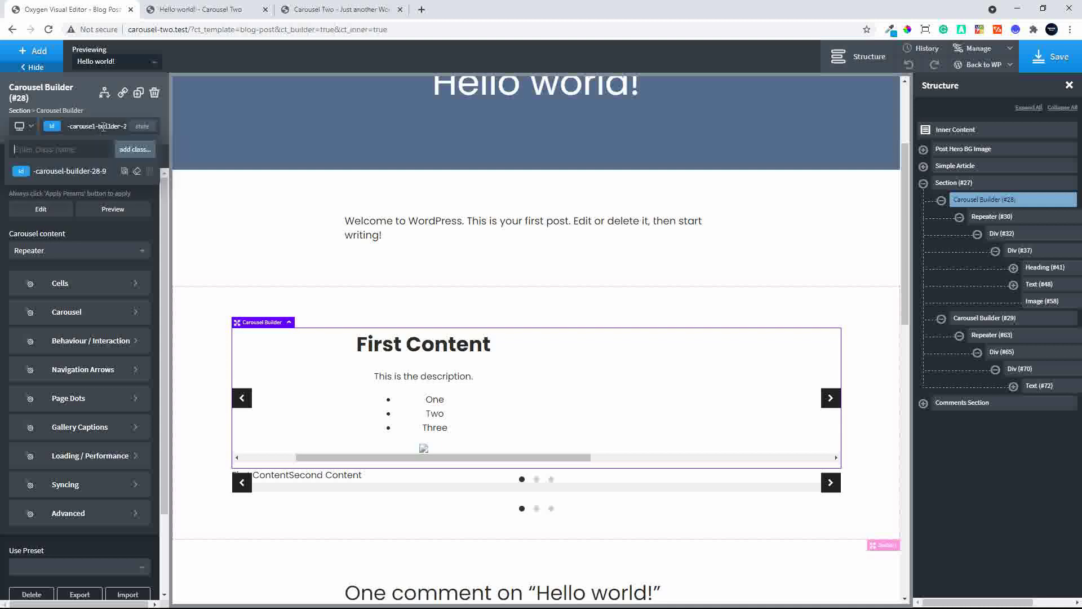
left_click(102, 126)
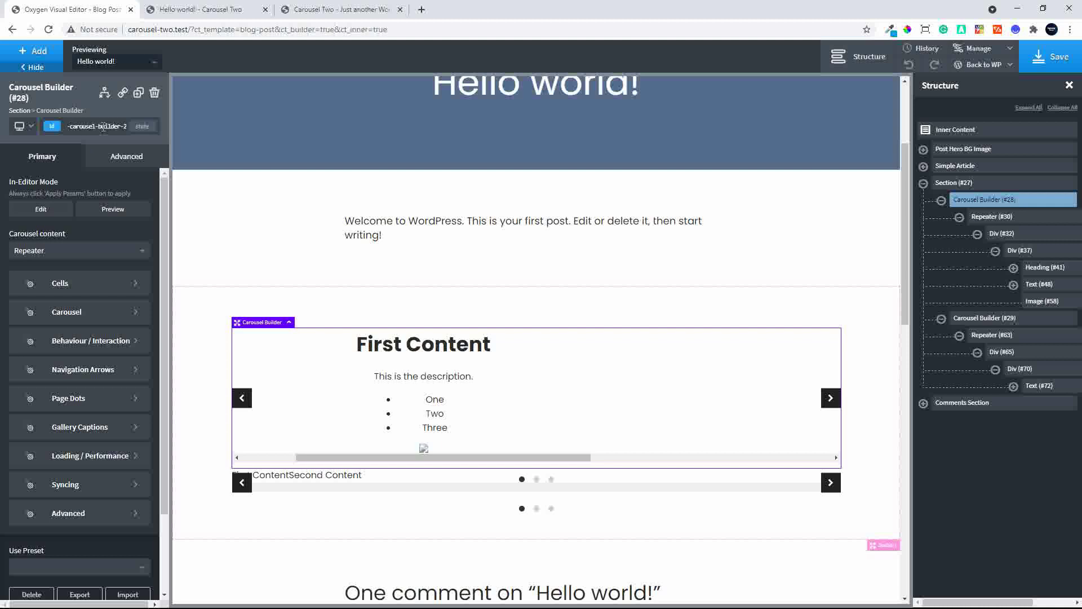
Open the second Carousel Builder's Syncing settings and copy the other carousel's selector name without its leading #
left_click(975, 320)
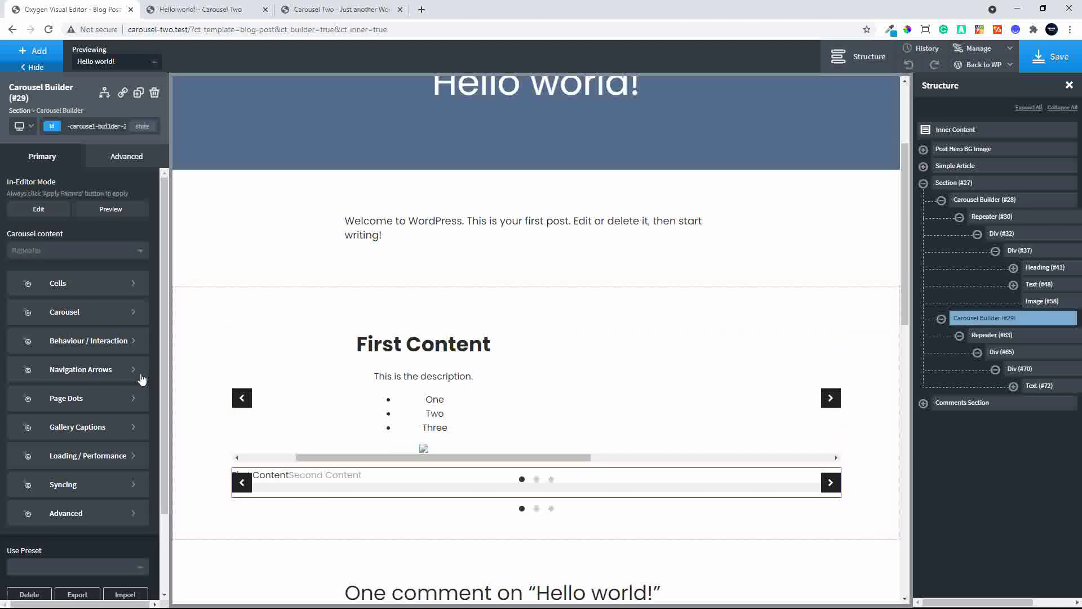
left_click(60, 486)
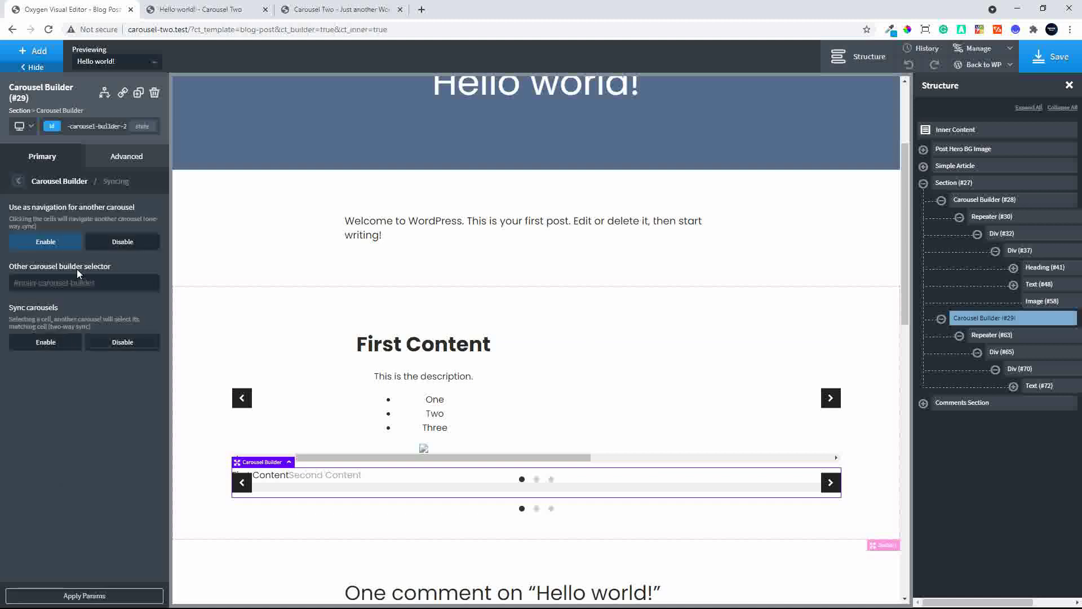
left_click_drag(20, 287, 83, 286)
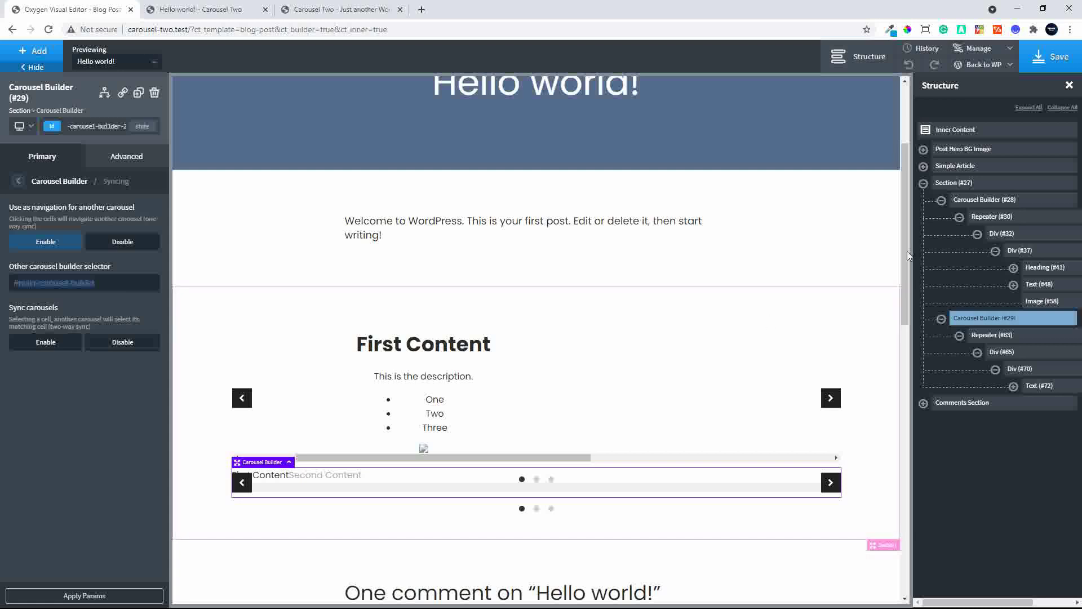
Change the first Carousel Builder's ID to main-carousel-builder and save the template
left_click(986, 202)
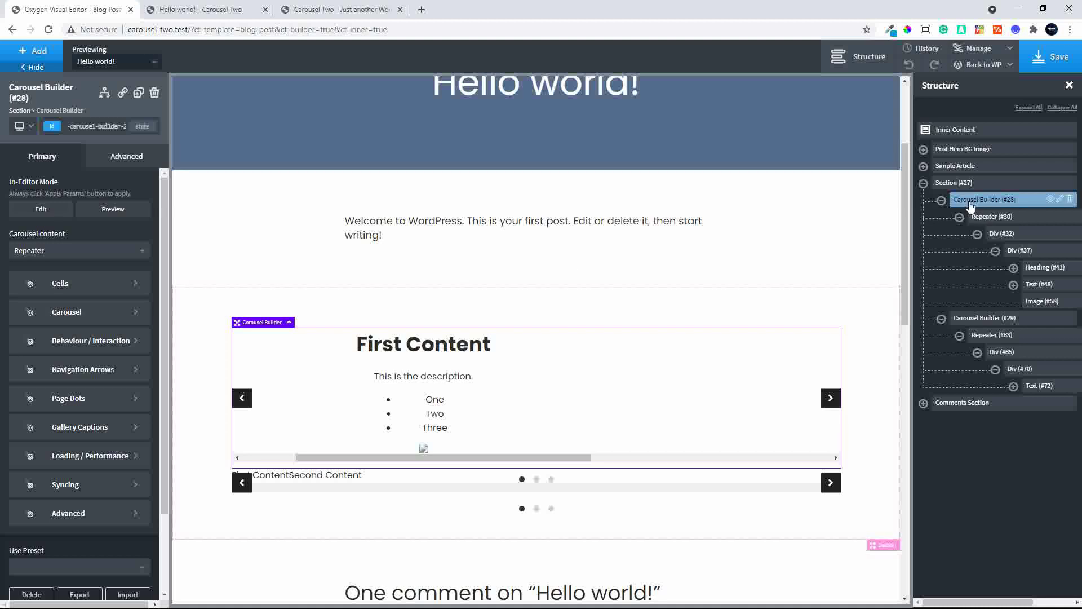
left_click(101, 126)
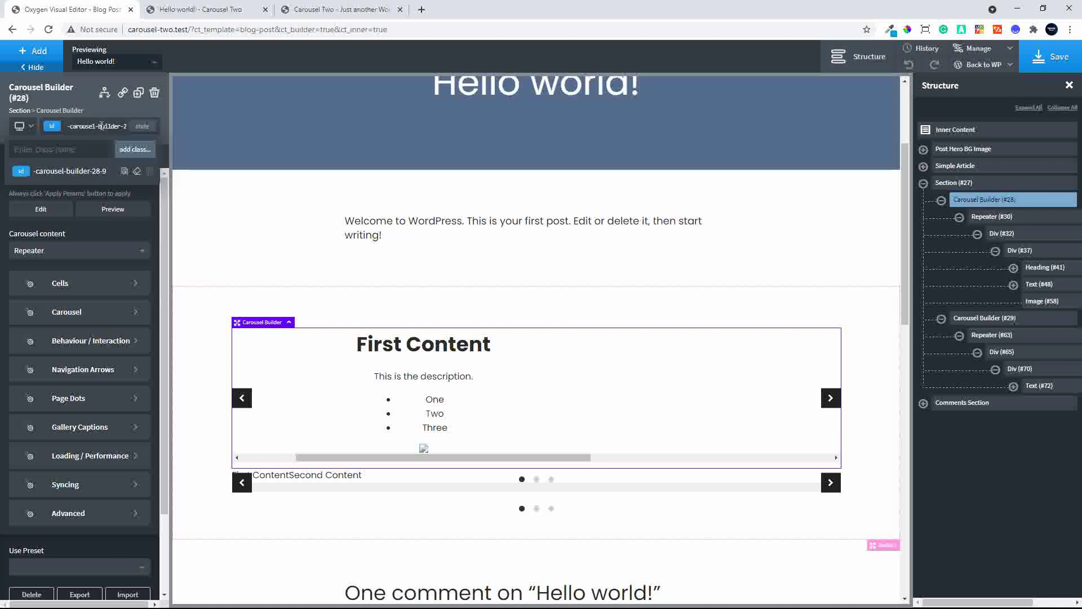
left_click(109, 126)
key("ctrl+a")
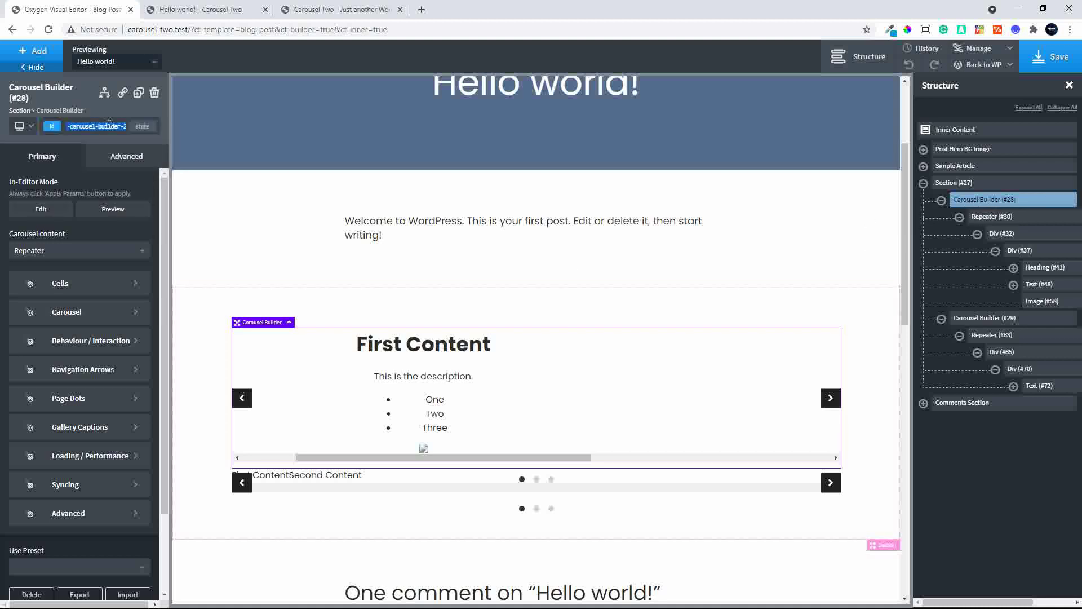
key("ctrl+v")
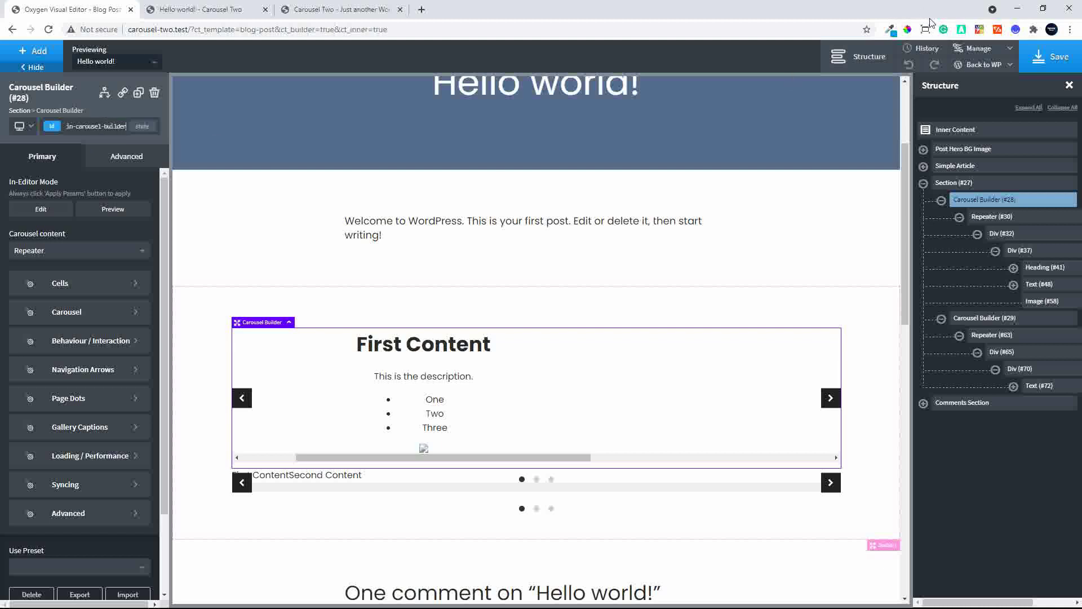
left_click(1053, 59)
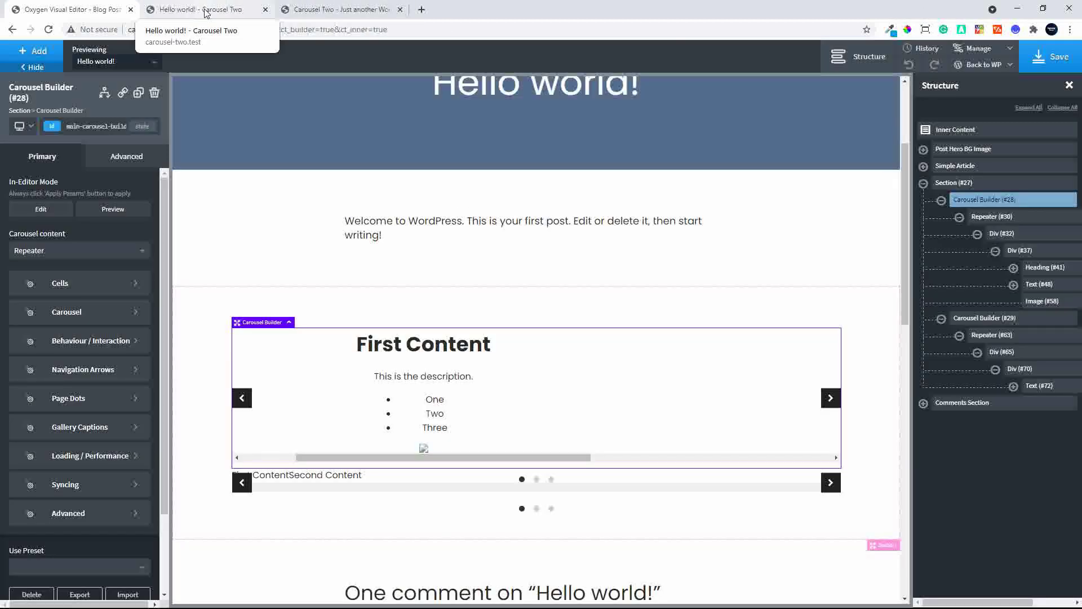
Reload the Hello world! post's frontend and test switching the main carousel with the First Content and Second Content cells
left_click(206, 13)
key("F5")
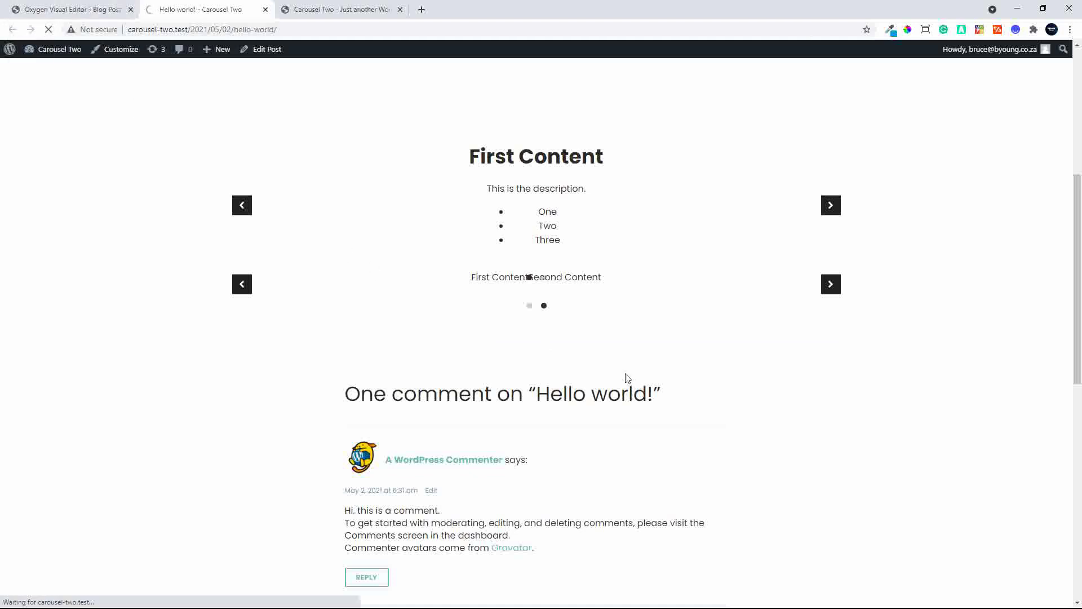
left_click(581, 280)
left_click(484, 279)
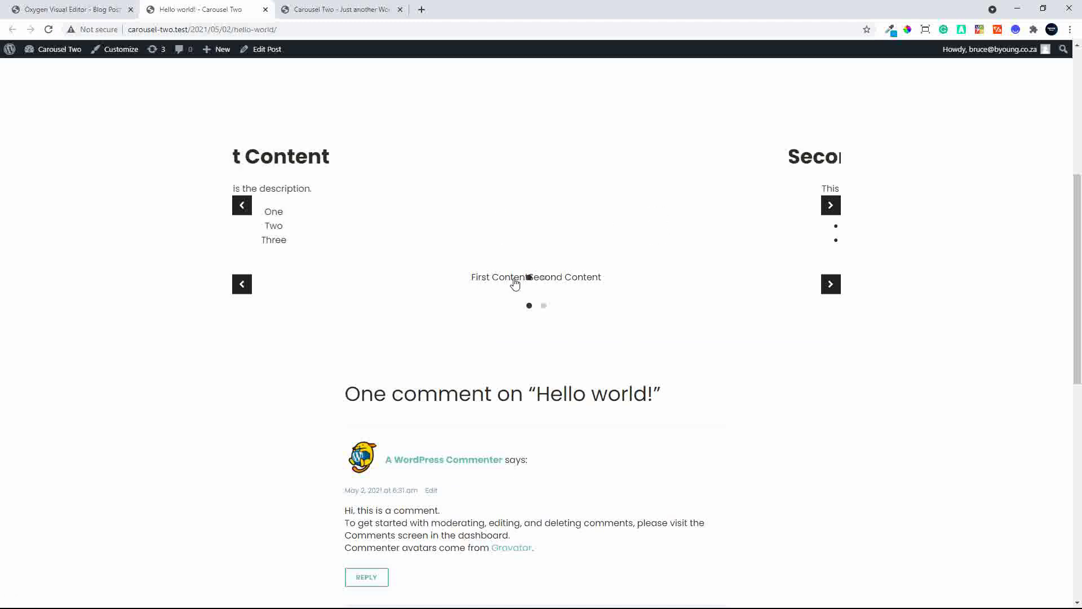
left_click(580, 279)
left_click(491, 283)
left_click(575, 283)
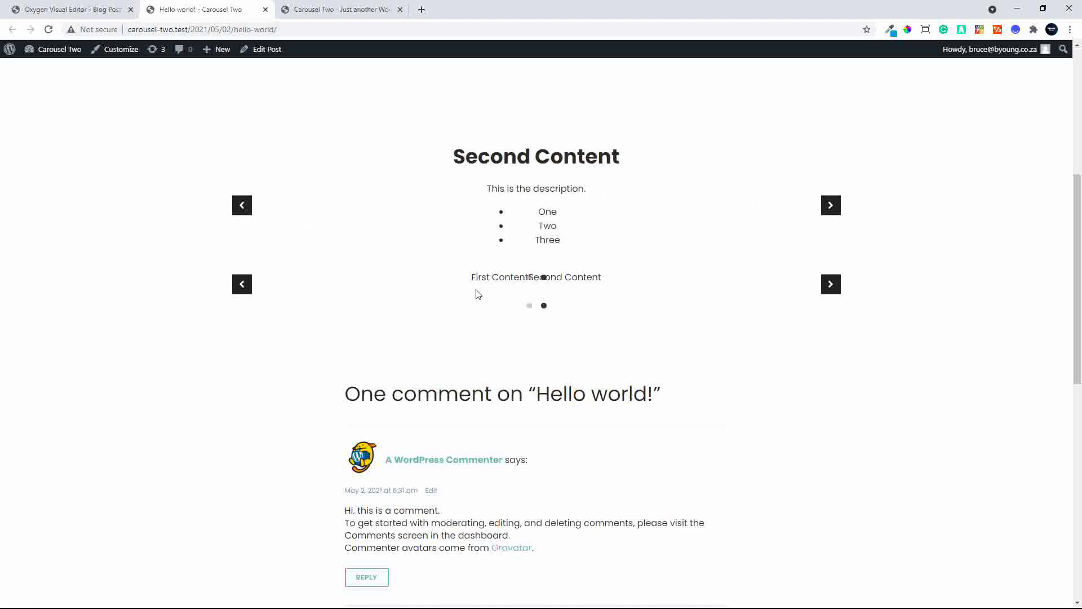
Return to the Oxygen editor and disable the page dots display for the first Carousel Builder
left_click(73, 10)
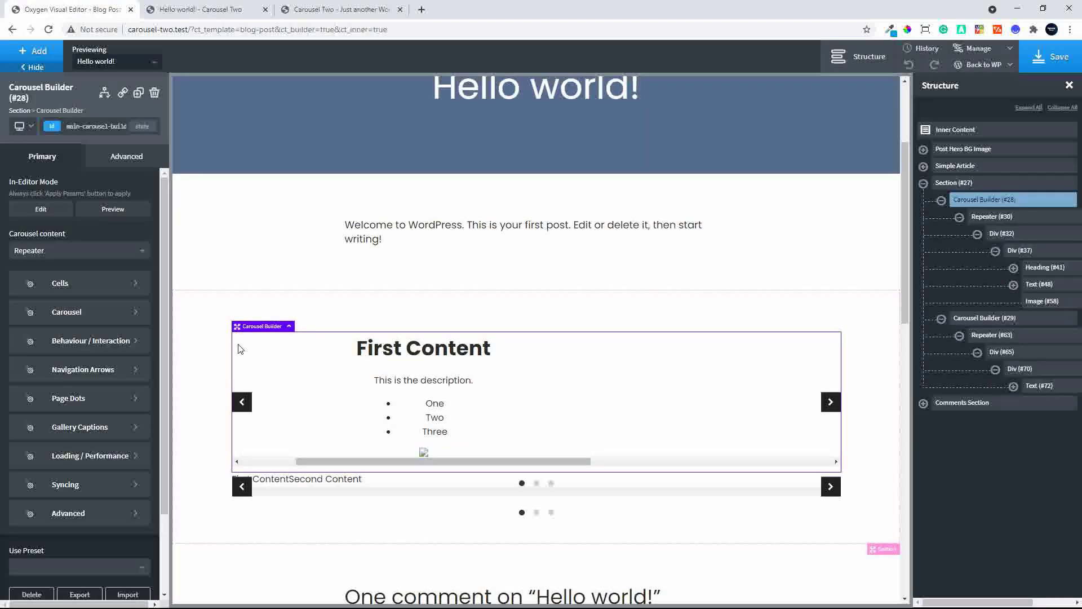
scroll(180, 358, "up", 1)
left_click(62, 406)
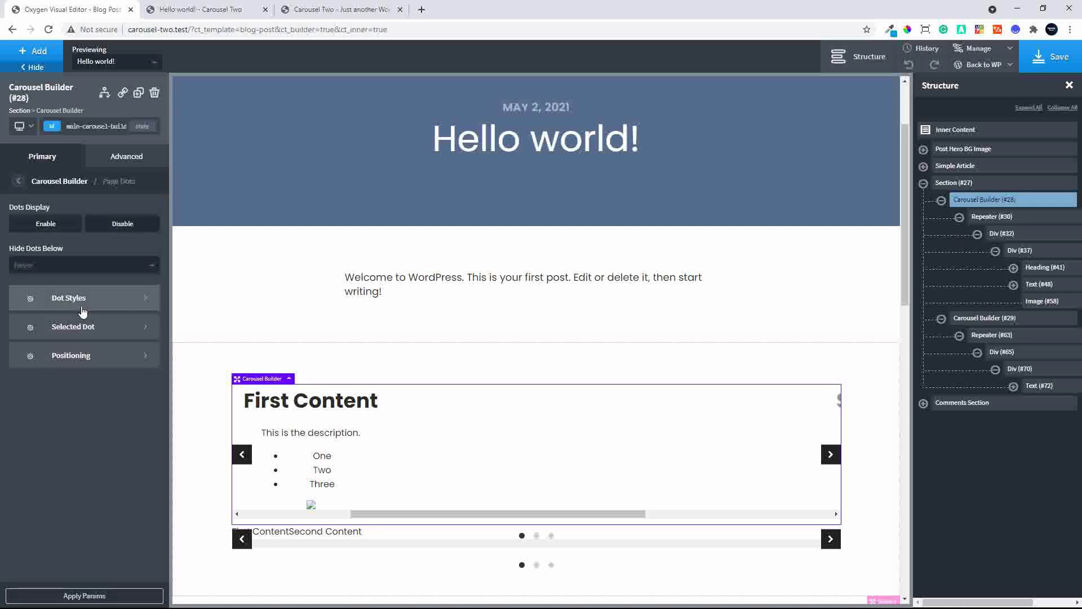
left_click(115, 226)
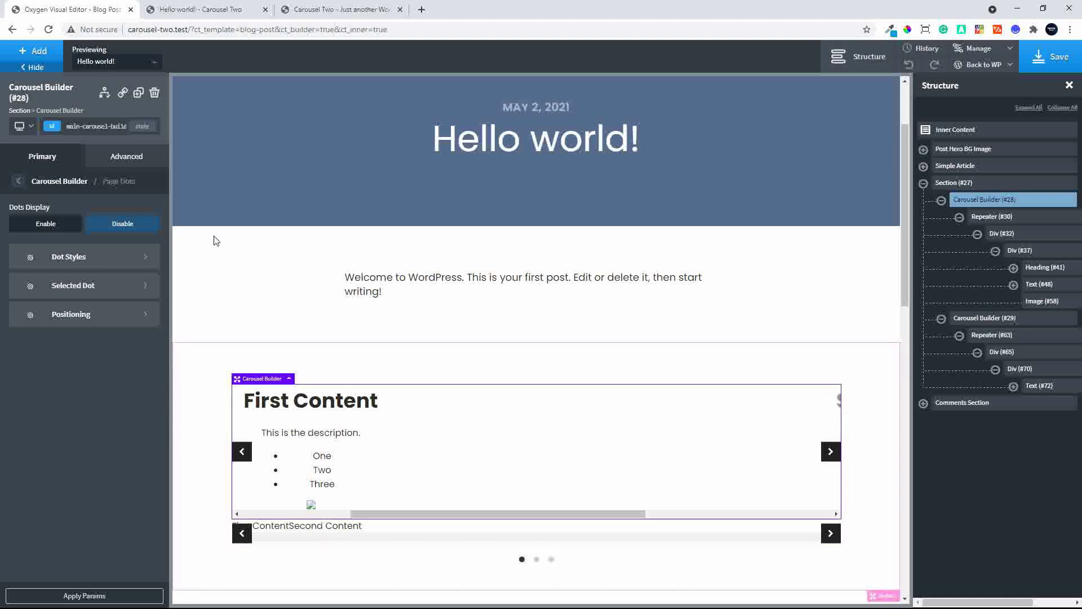
Set the first Carousel Builder's navigation arrows to None
left_click(17, 181)
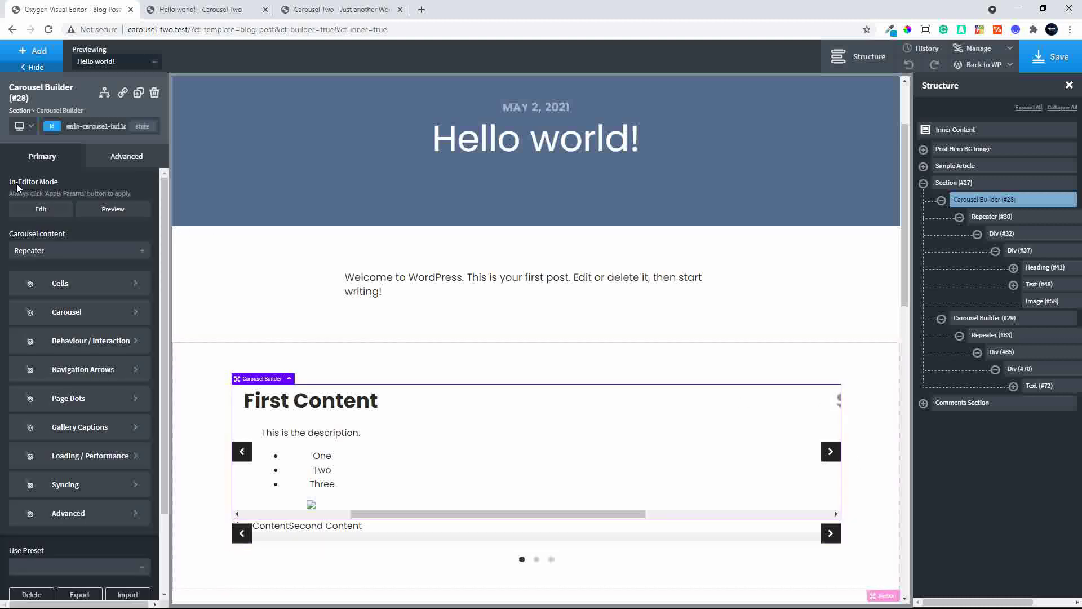
left_click(81, 375)
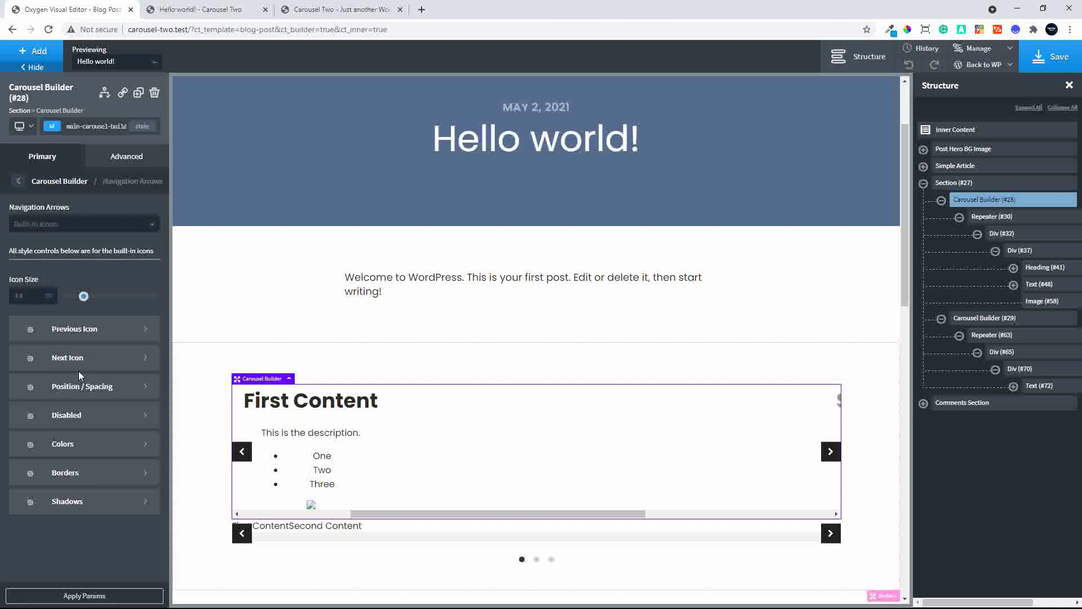
left_click(41, 227)
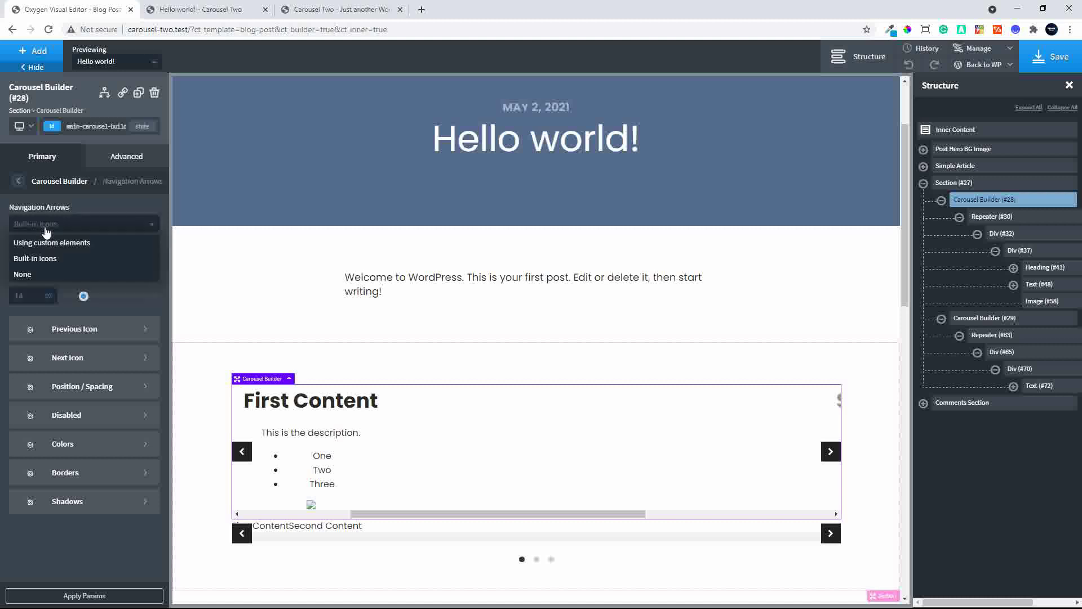
left_click(32, 275)
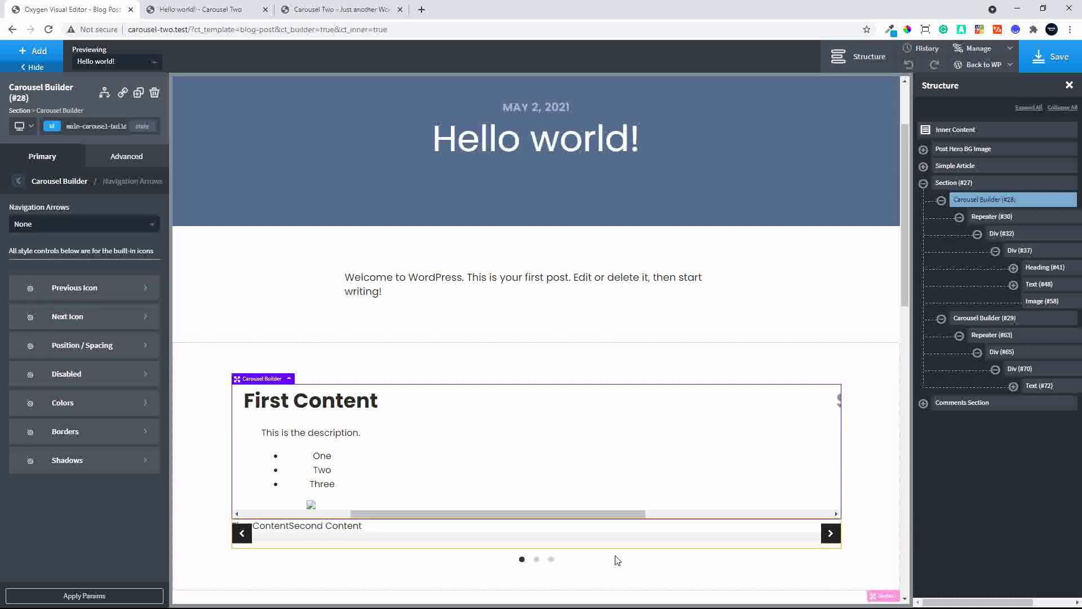
Give the inner Div around the text in the second Carousel Builder's repeater a #f7f7f7 background color
left_click(1015, 387)
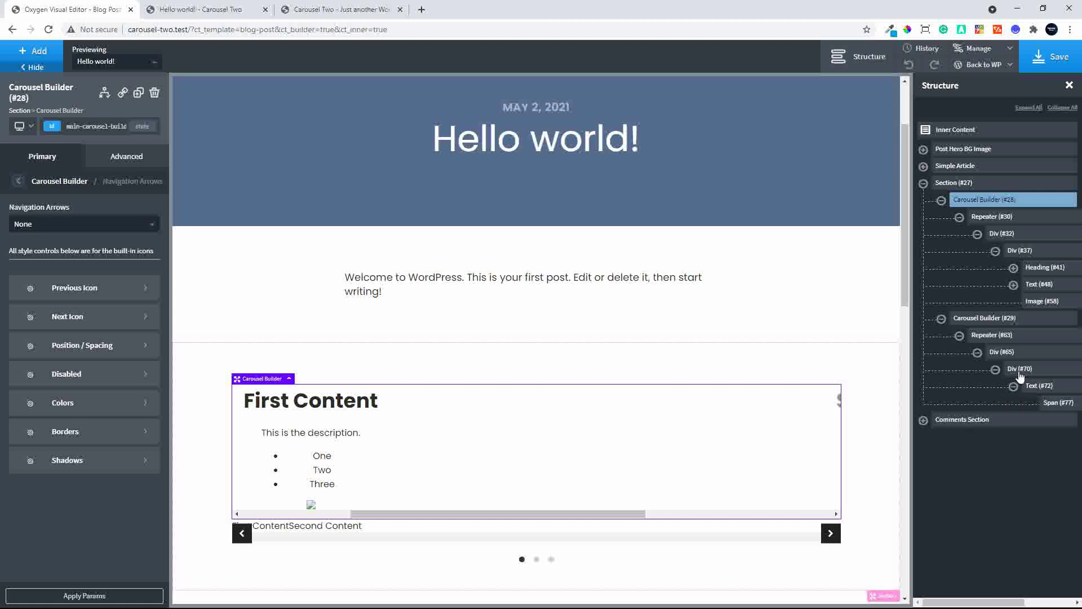
left_click(1020, 371)
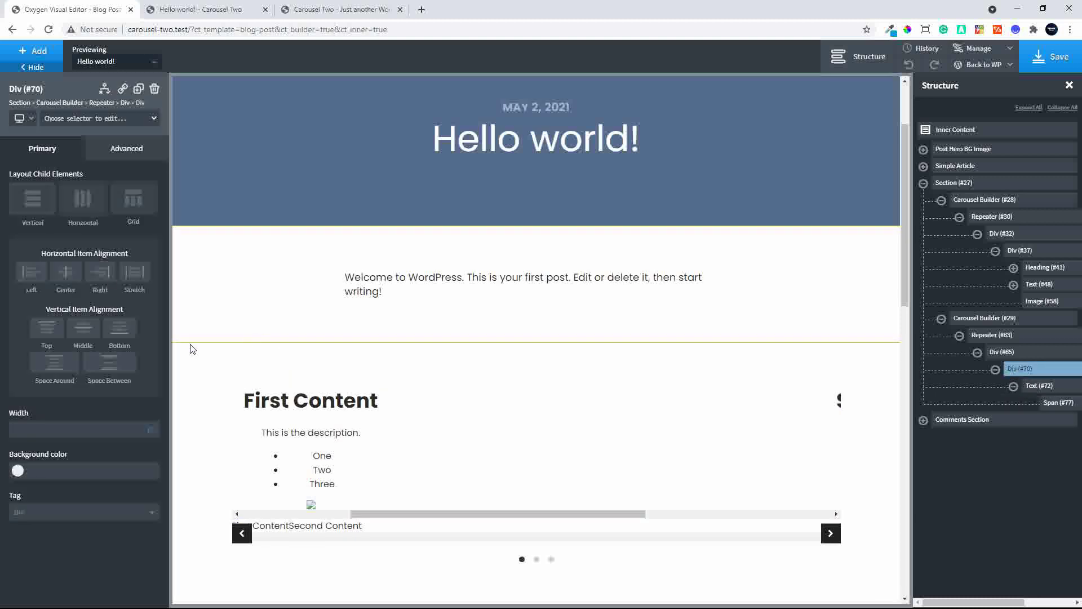
left_click(123, 158)
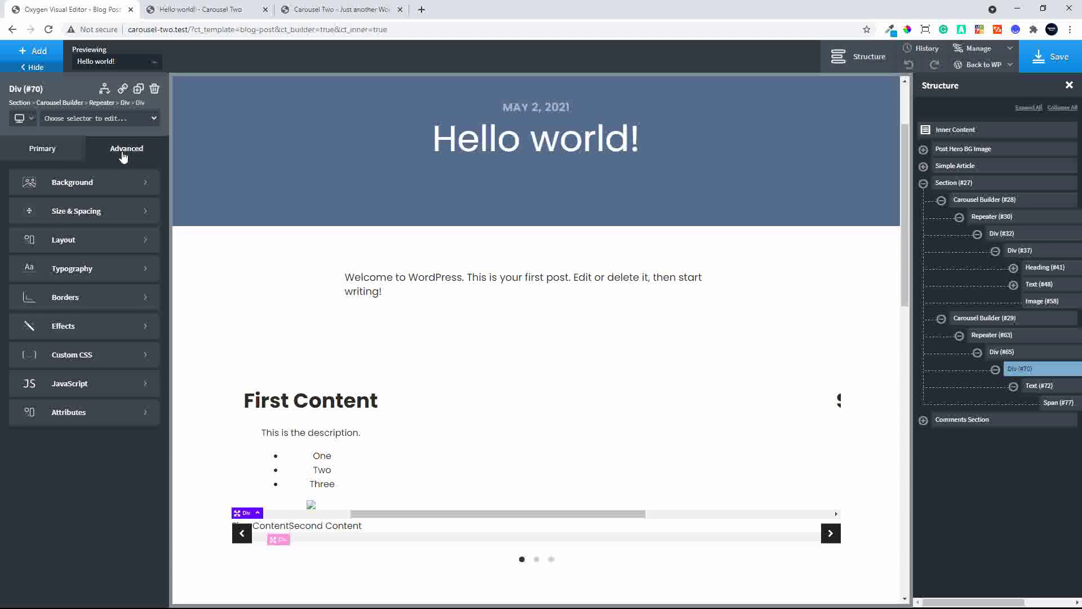
left_click(59, 182)
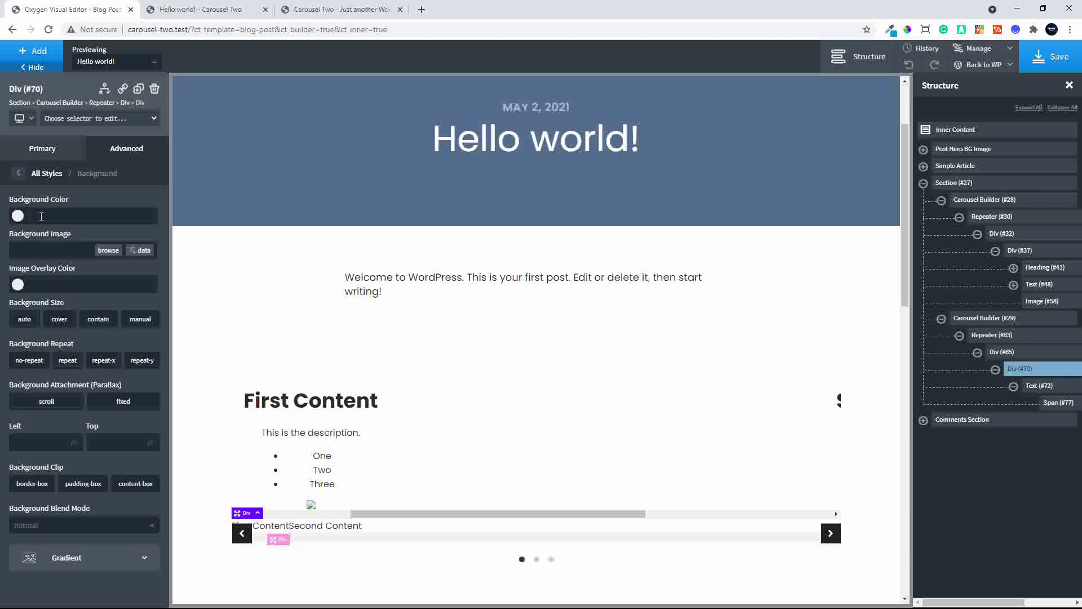
key("ctrl+3")
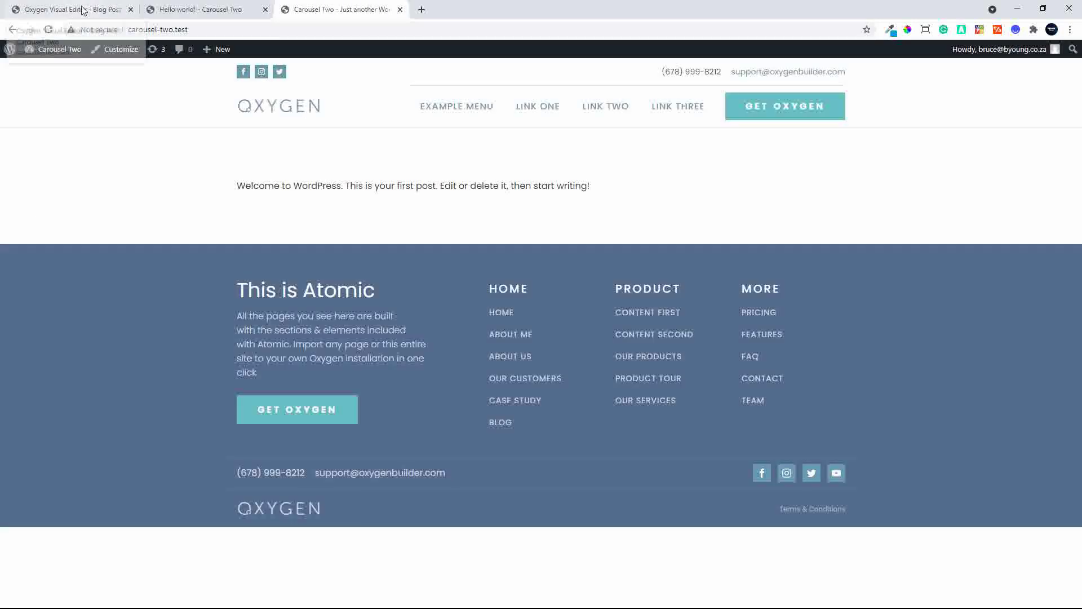
key("ctrl+1")
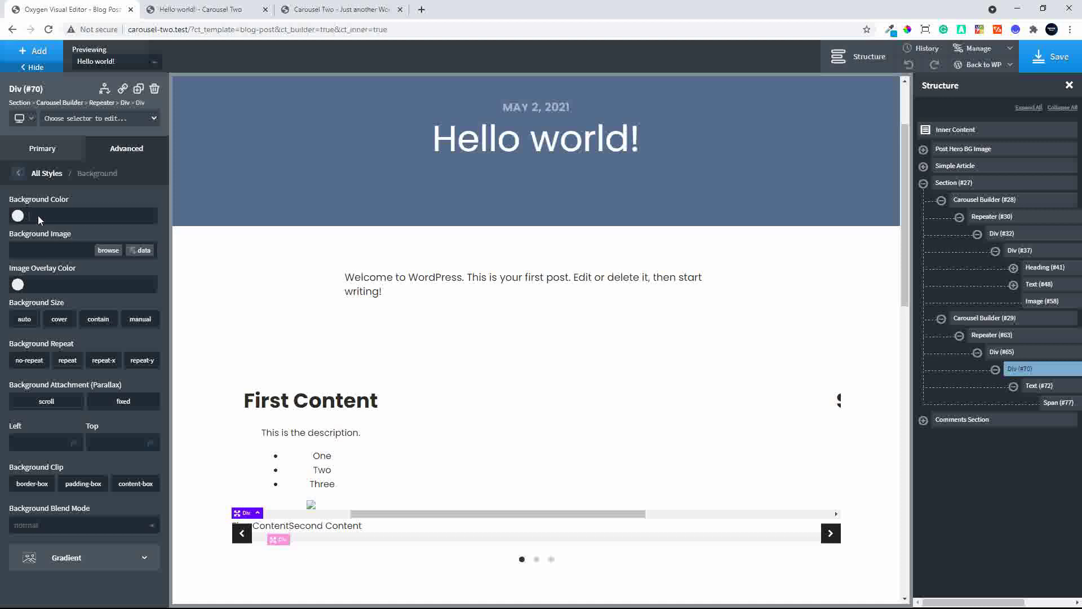
type("#f7f7")
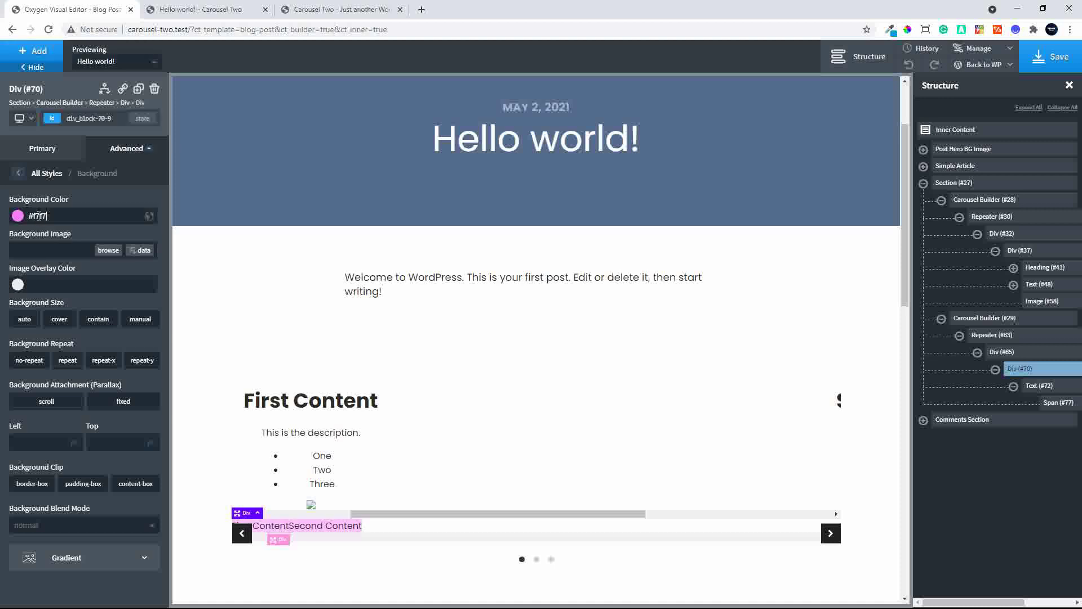
type("f7")
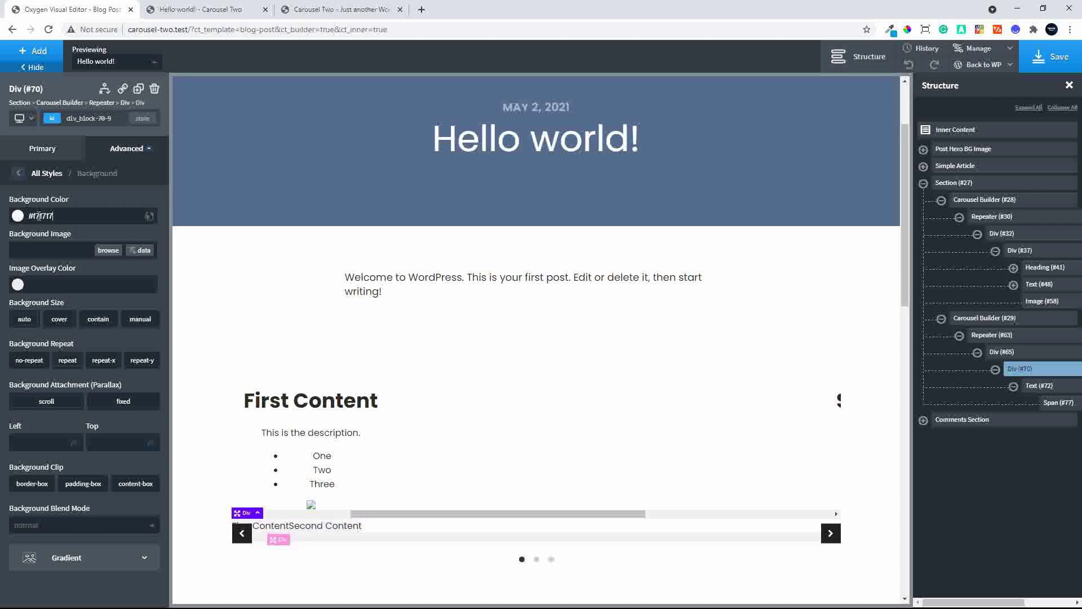
Give the same inner Div a solid 1 px border in #ddd on all sides with a border radius of 5
left_click(18, 175)
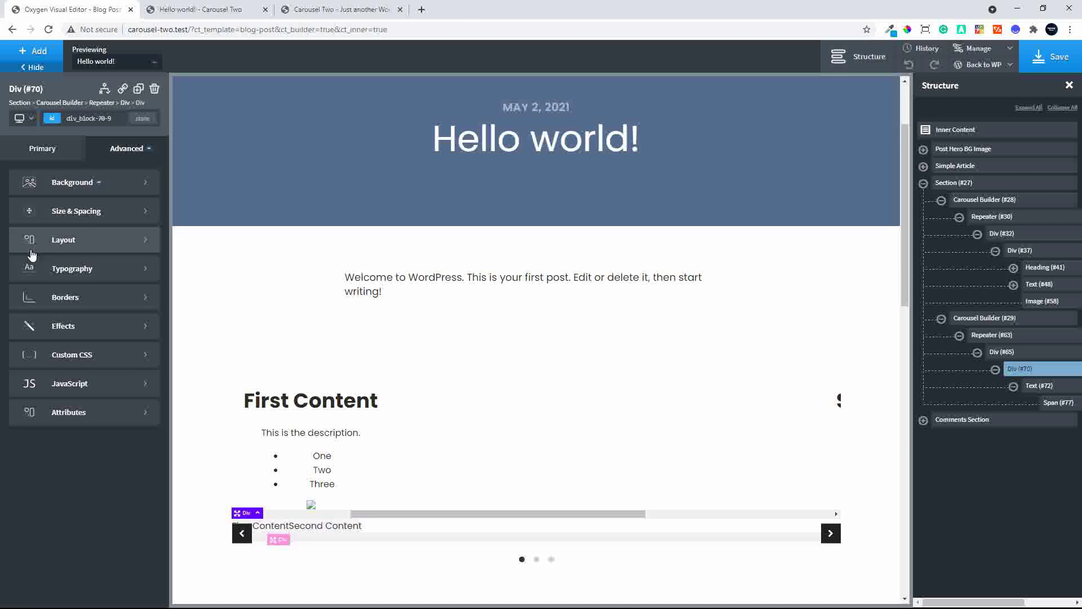
left_click(79, 297)
left_click(52, 216)
left_click(50, 234)
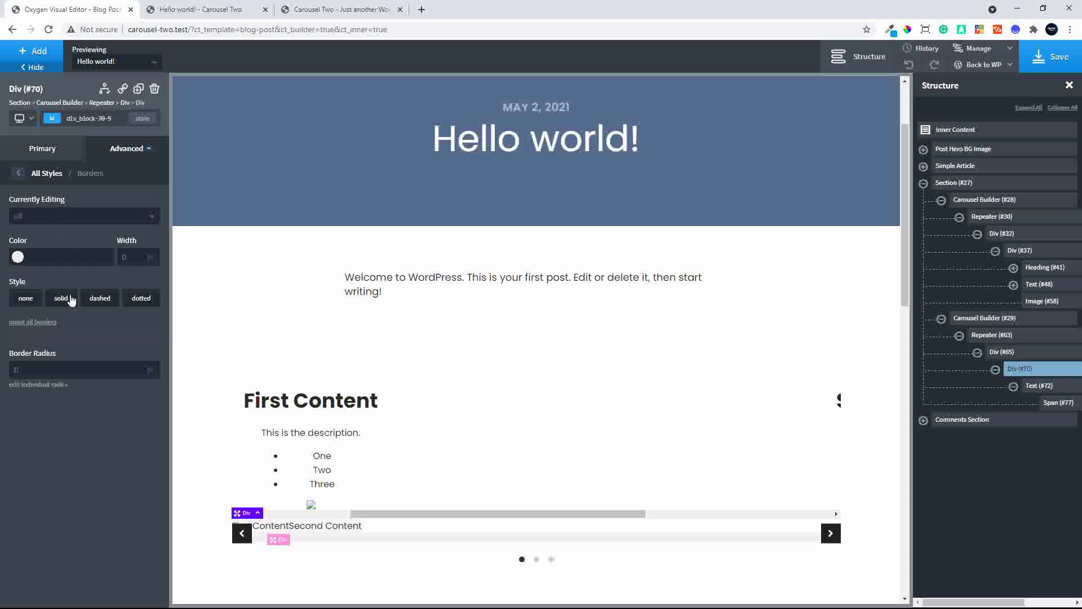
left_click(70, 299)
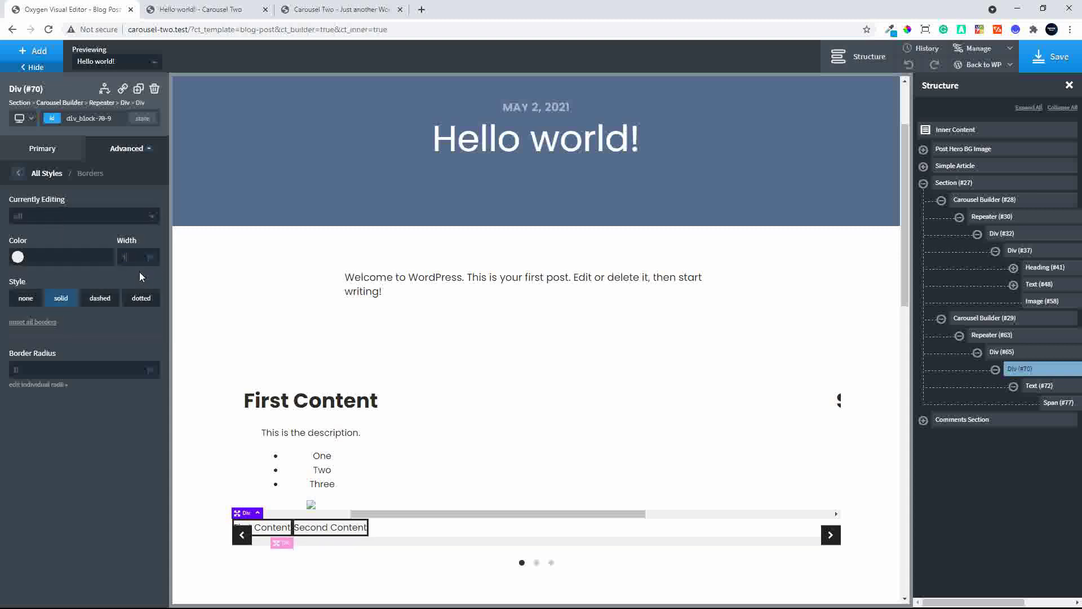
type("1")
left_click(57, 255)
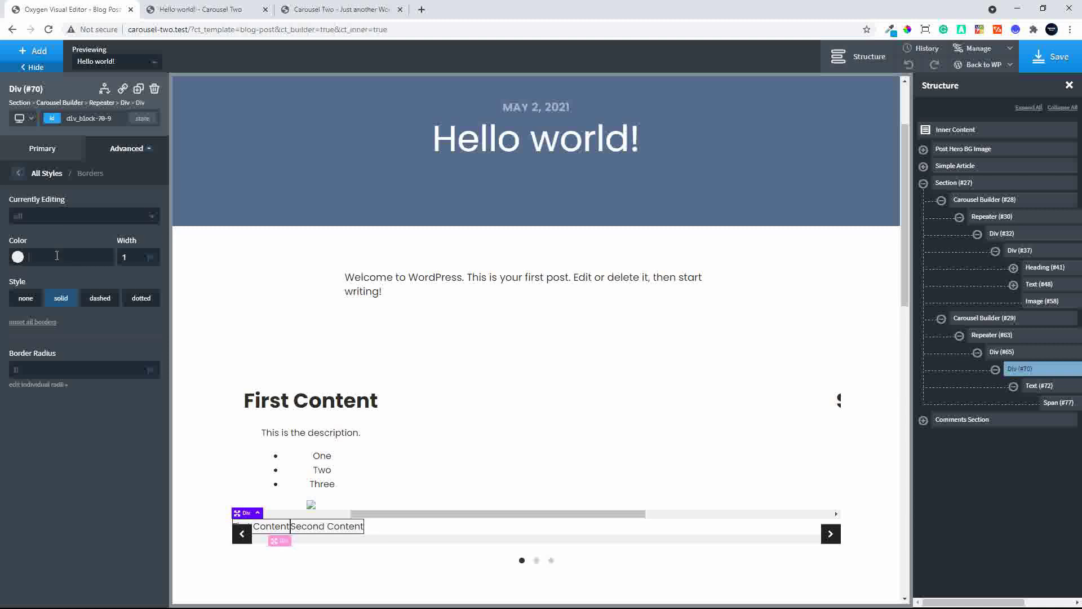
type("#ddd")
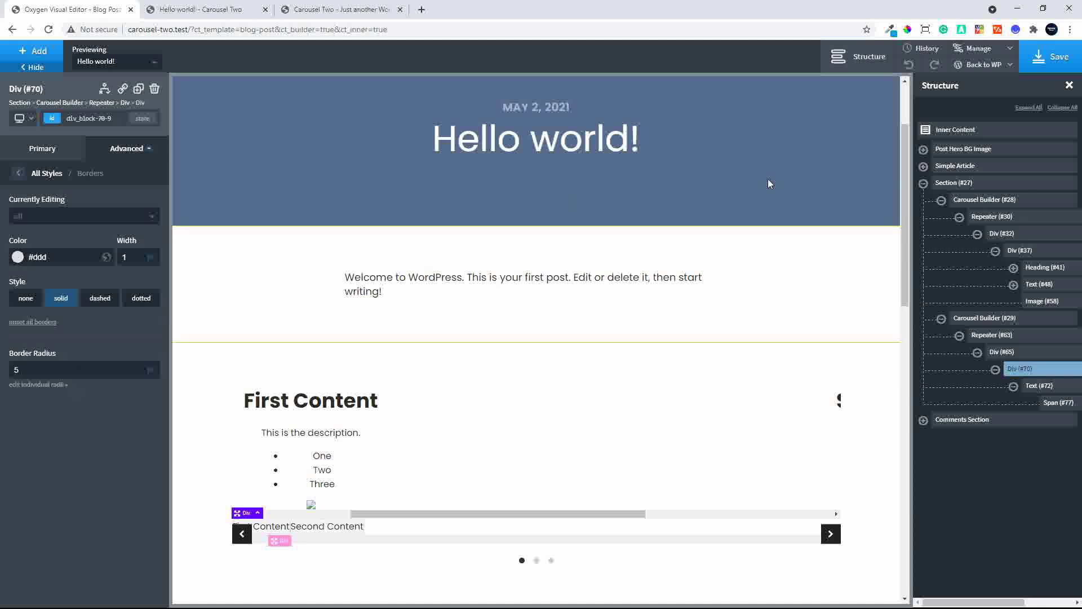
Save the template and reload the Hello world! post's frontend to check the navigation cell styling
left_click(1052, 56)
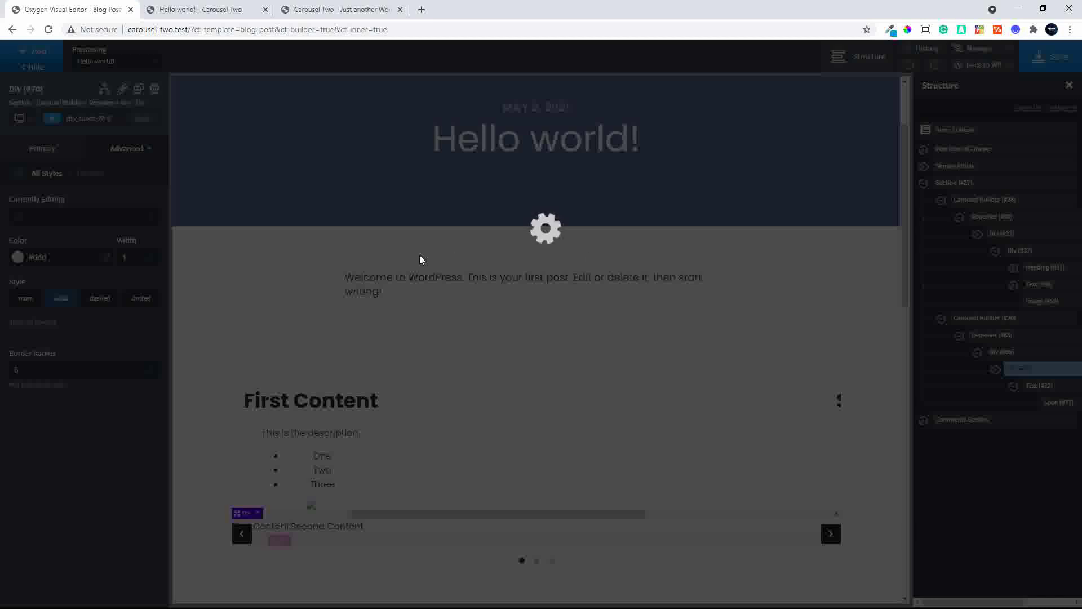
left_click(197, 9)
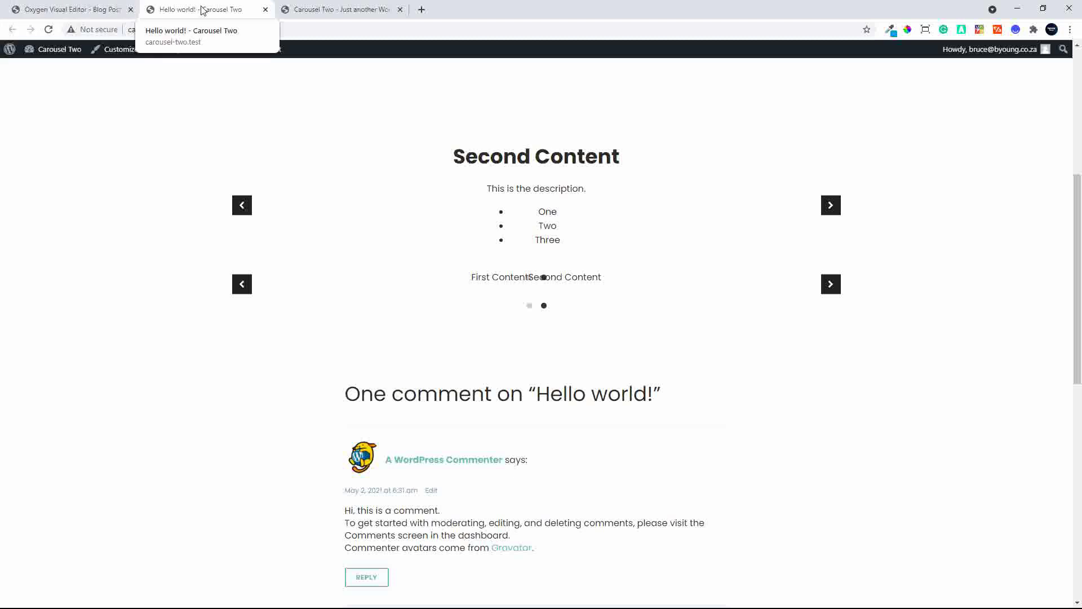
left_click(49, 30)
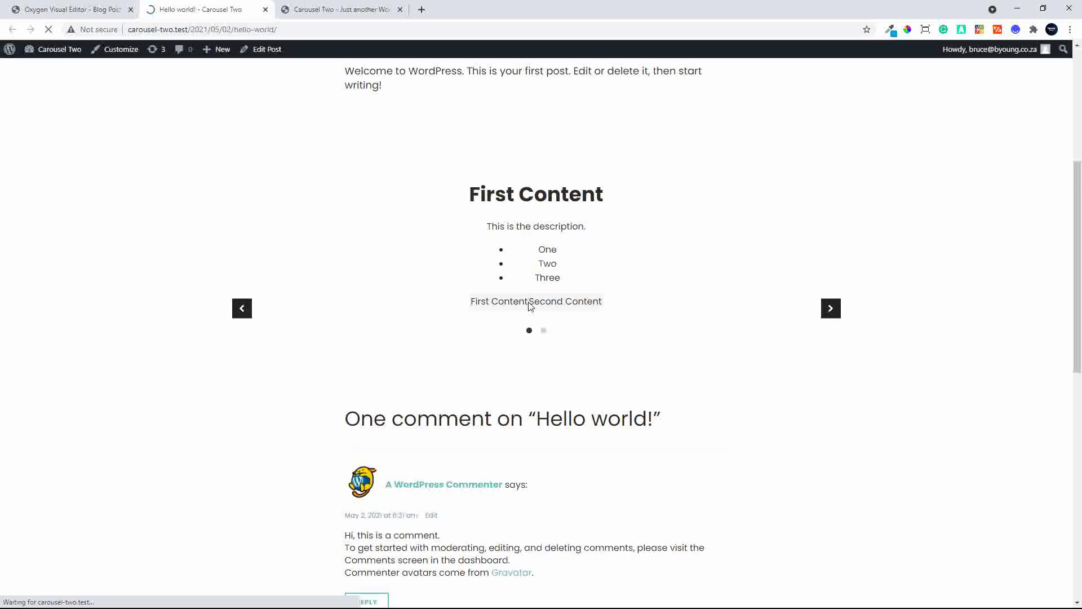
Return to the Oxygen editor and apply 10 px padding to all sides of the second carousel's inner text Div
left_click(64, 10)
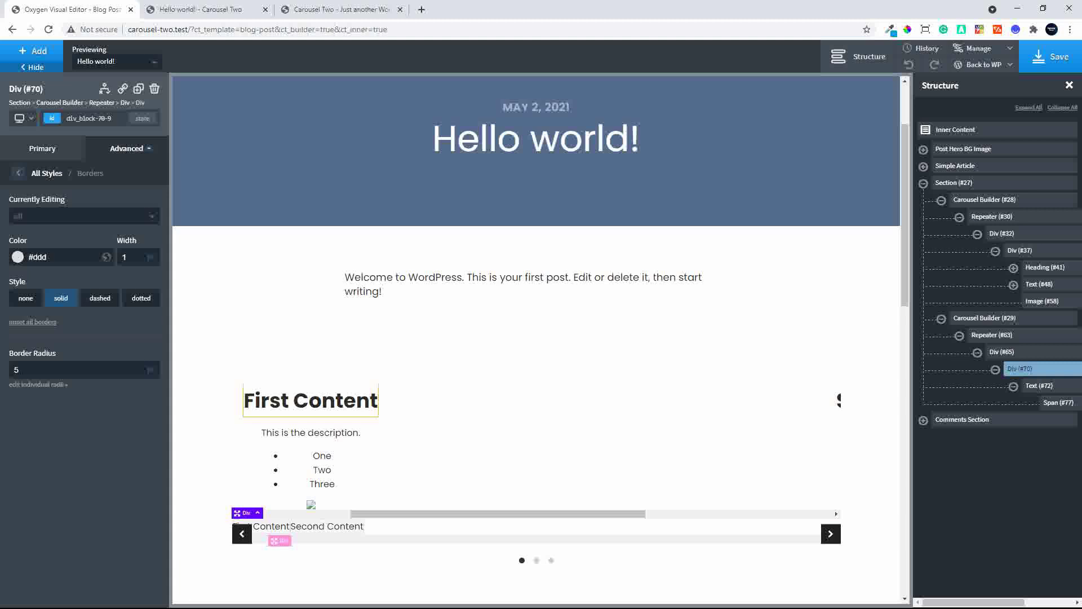
left_click(20, 174)
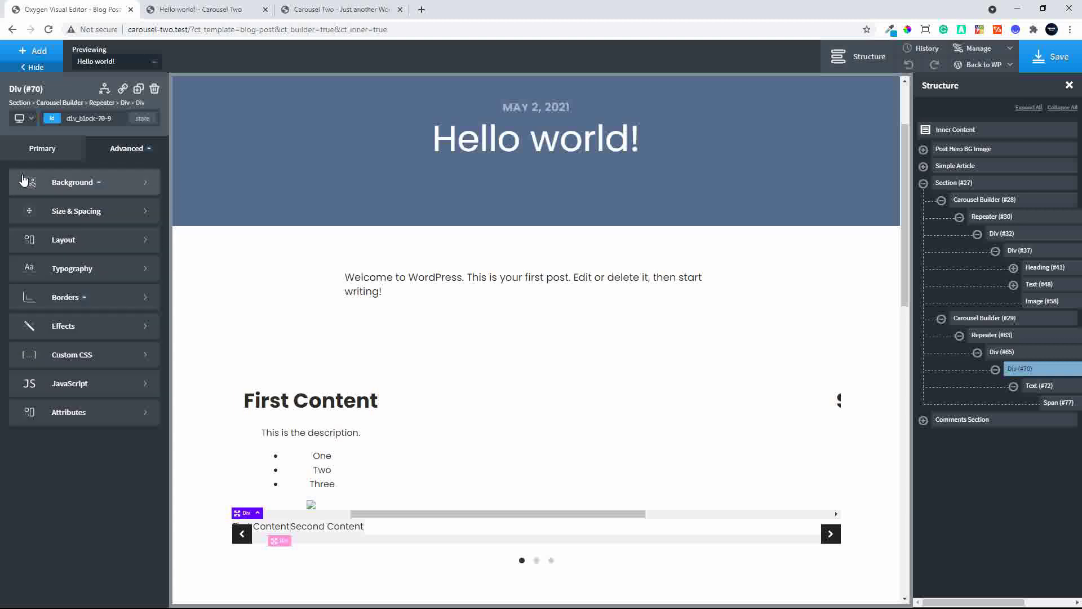
left_click(67, 214)
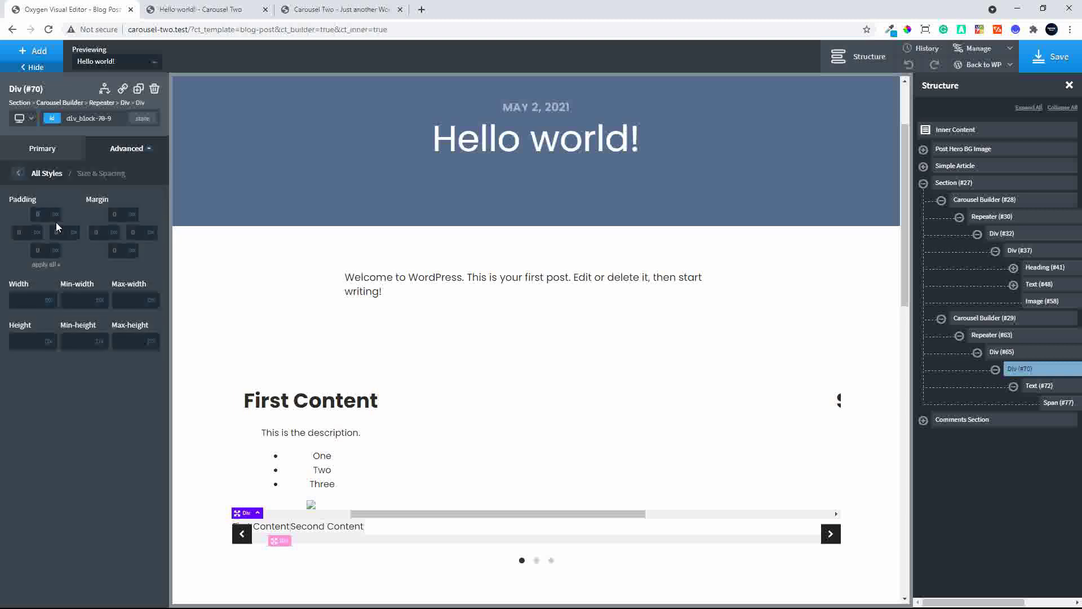
left_click(46, 265)
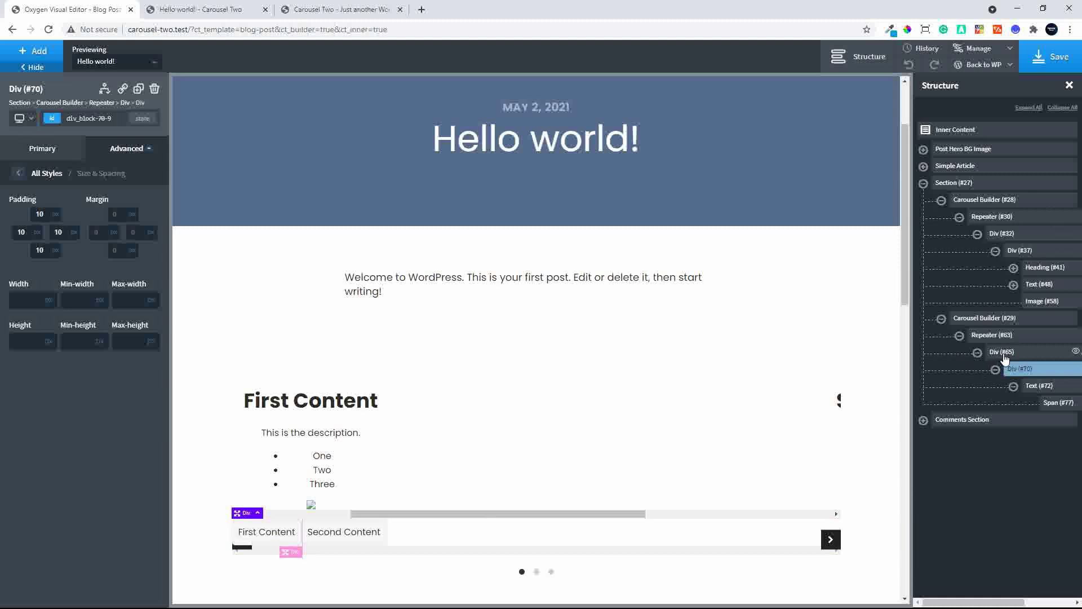
Apply 5 px padding to all sides of the outer Div directly inside the second carousel's repeater
left_click(1004, 356)
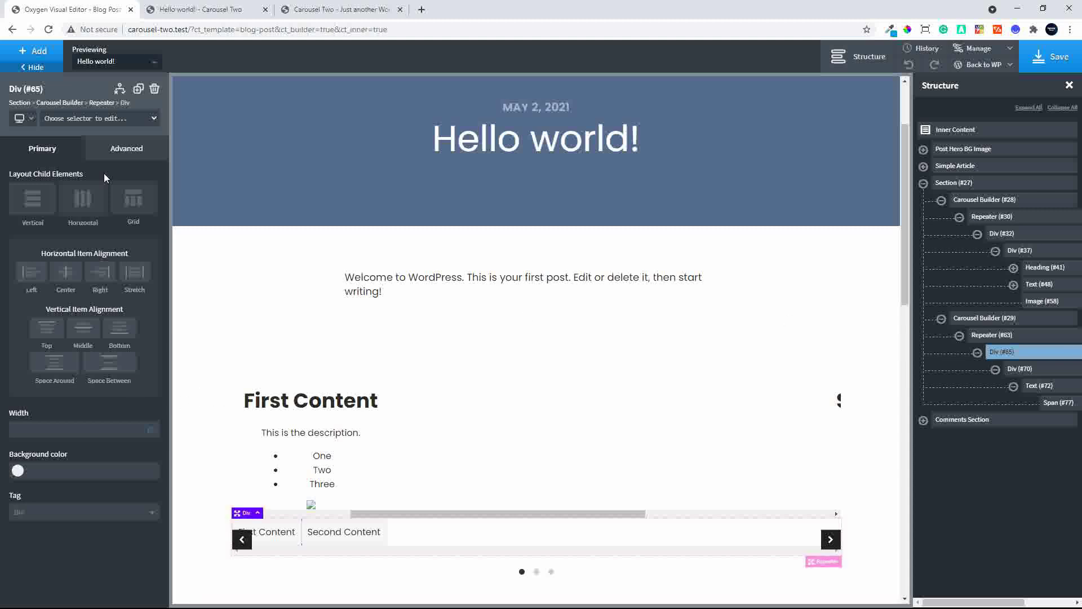
left_click(120, 151)
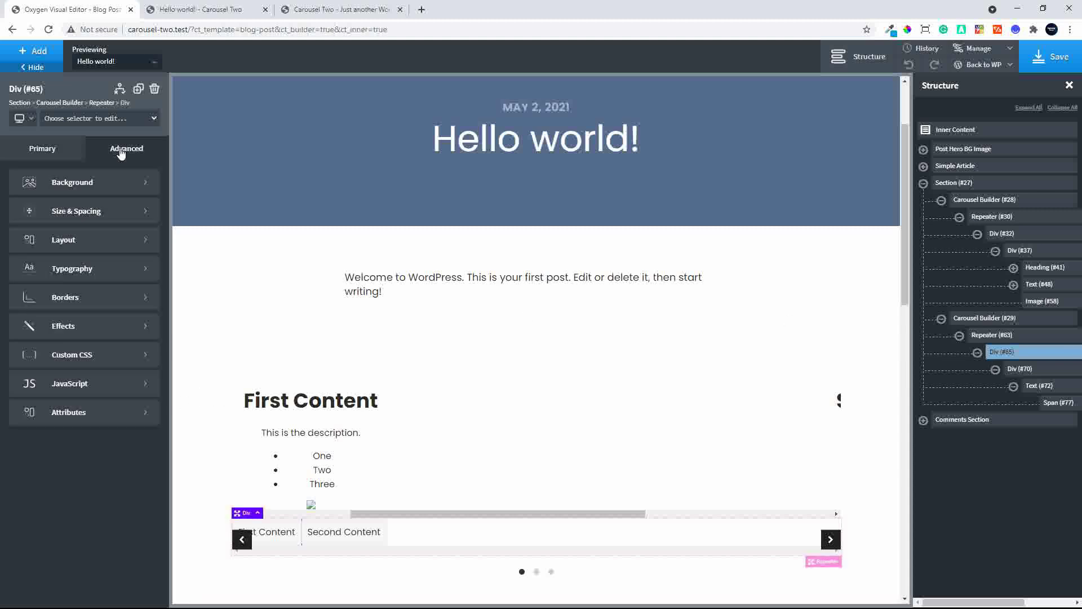
left_click(65, 211)
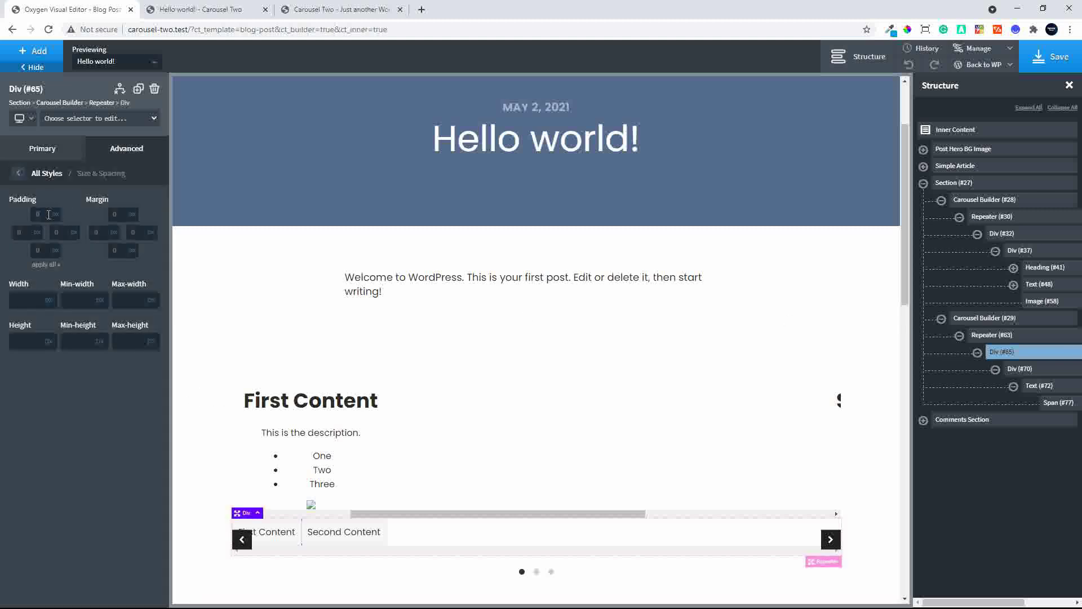
left_click(48, 214)
type("5")
left_click(47, 264)
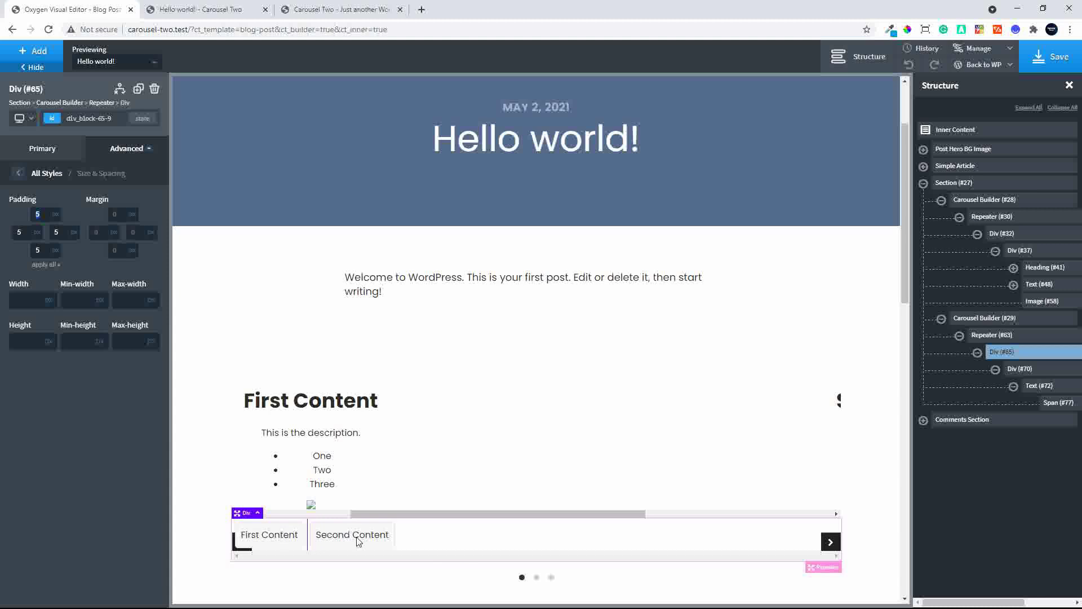
Set the second Carousel Builder's space between cells to 15 px and save the template
left_click(983, 319)
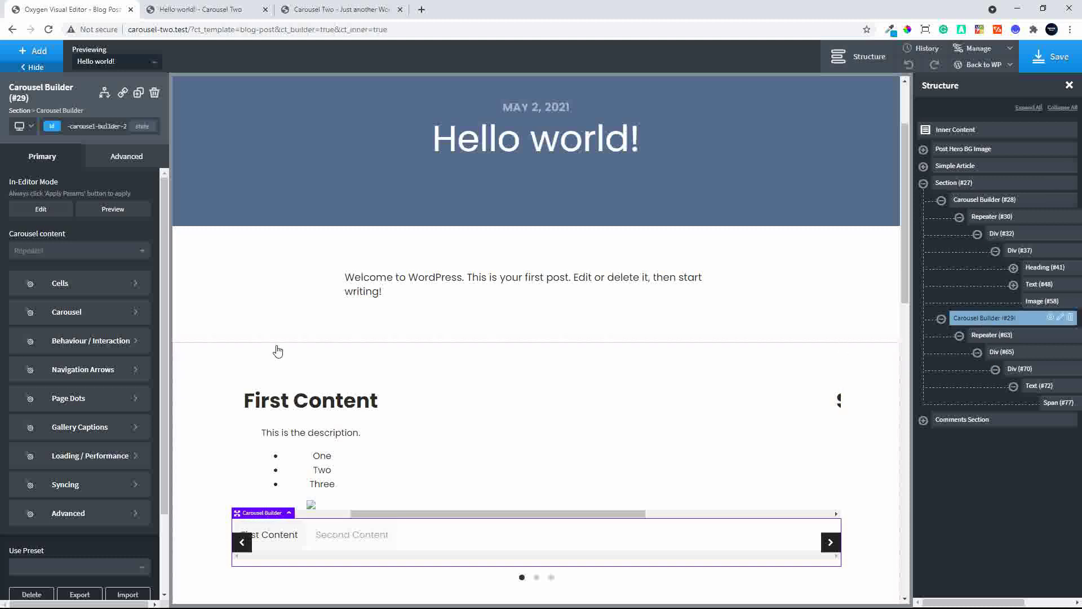
left_click(78, 288)
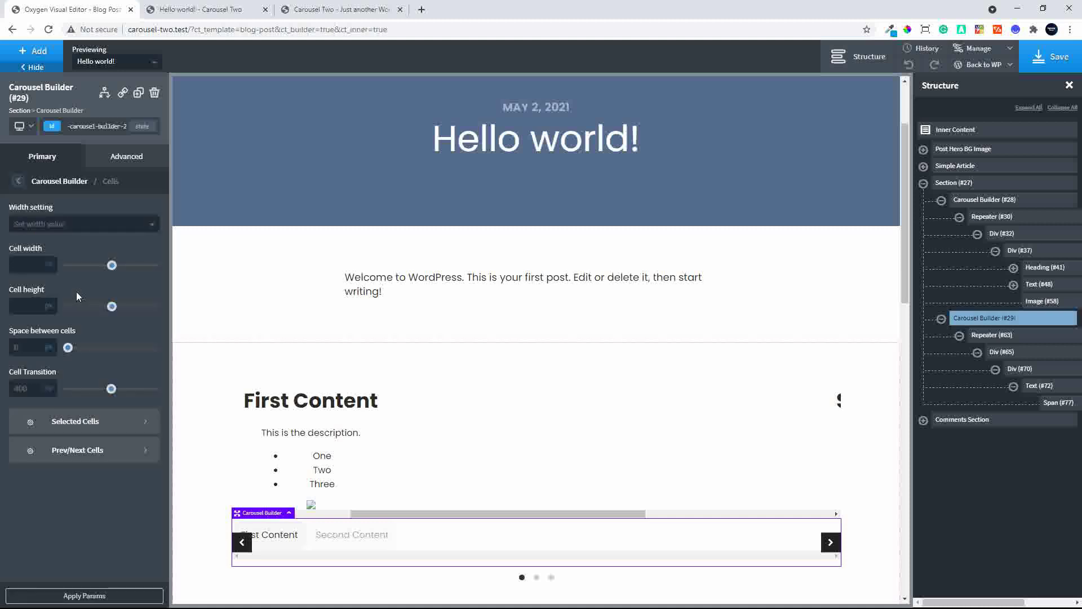
left_click(30, 347)
type("15")
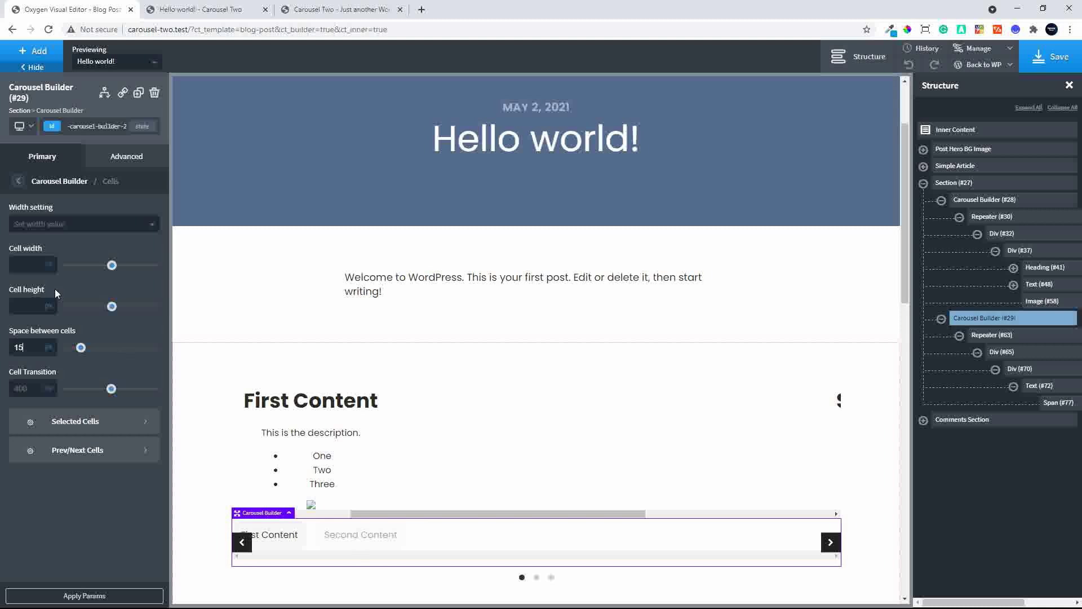
left_click(1056, 66)
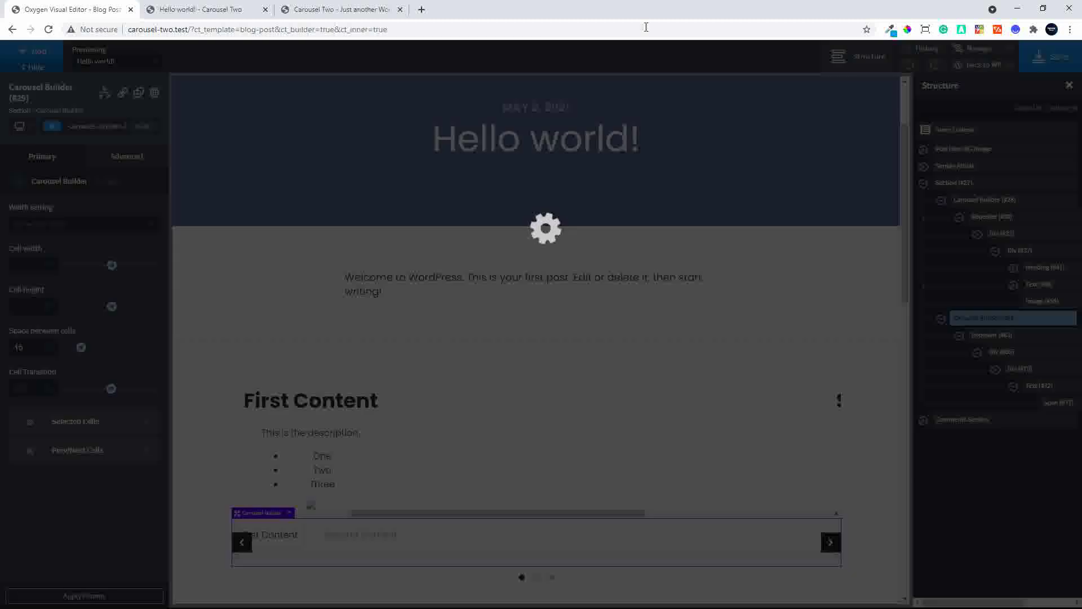
Reload the Hello world! post's frontend and test switching the main carousel with the Second Content cell
left_click(324, 10)
left_click(197, 10)
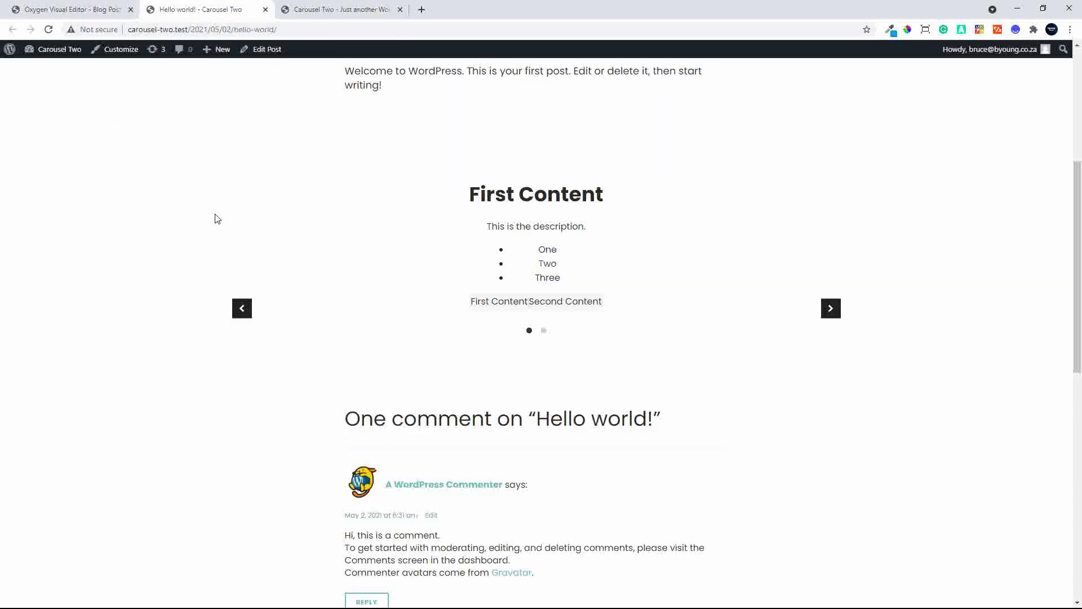
key("F5")
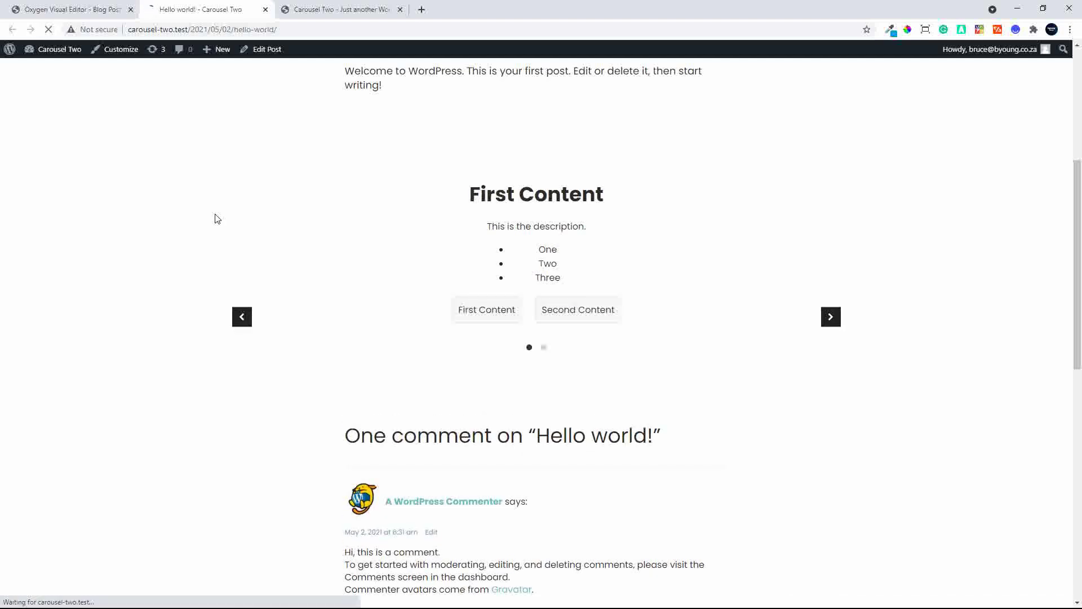
left_click(576, 309)
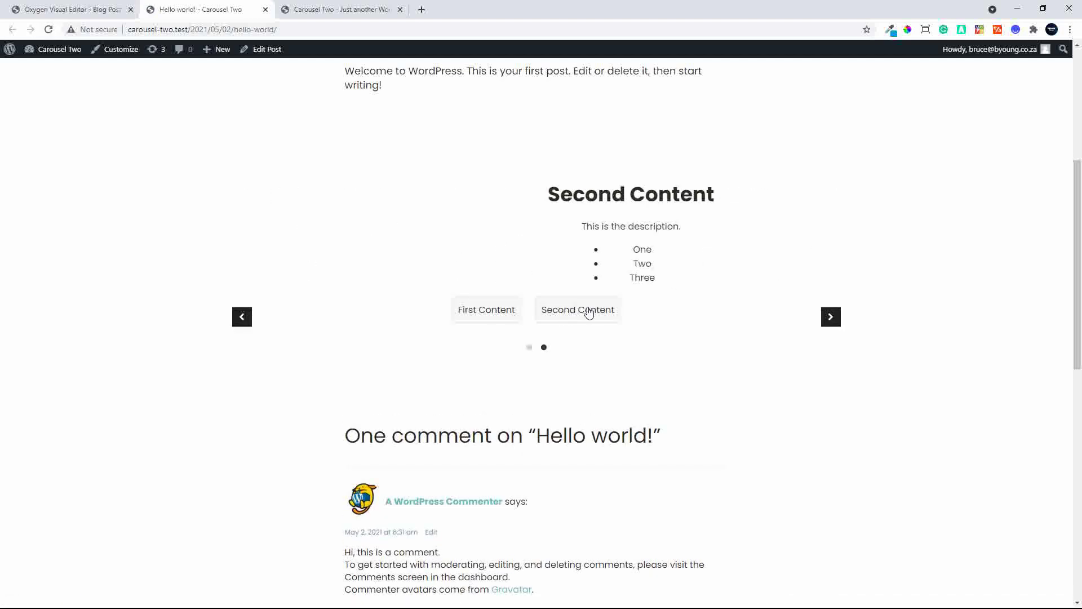
Test switching the main carousel back and forth with the First Content and Second Content cells
left_click(495, 312)
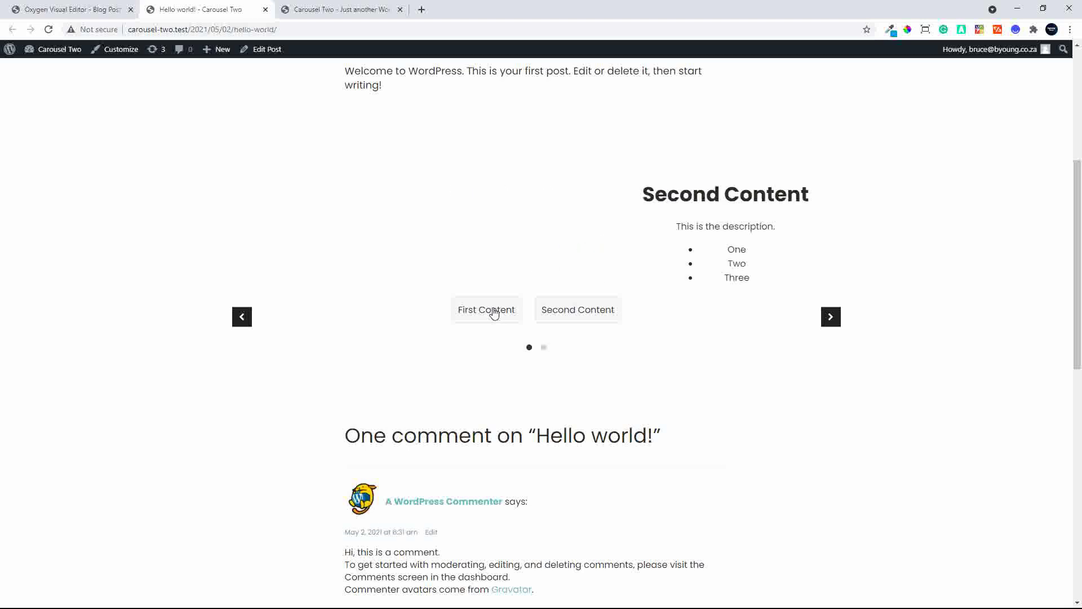
left_click(604, 318)
left_click(499, 318)
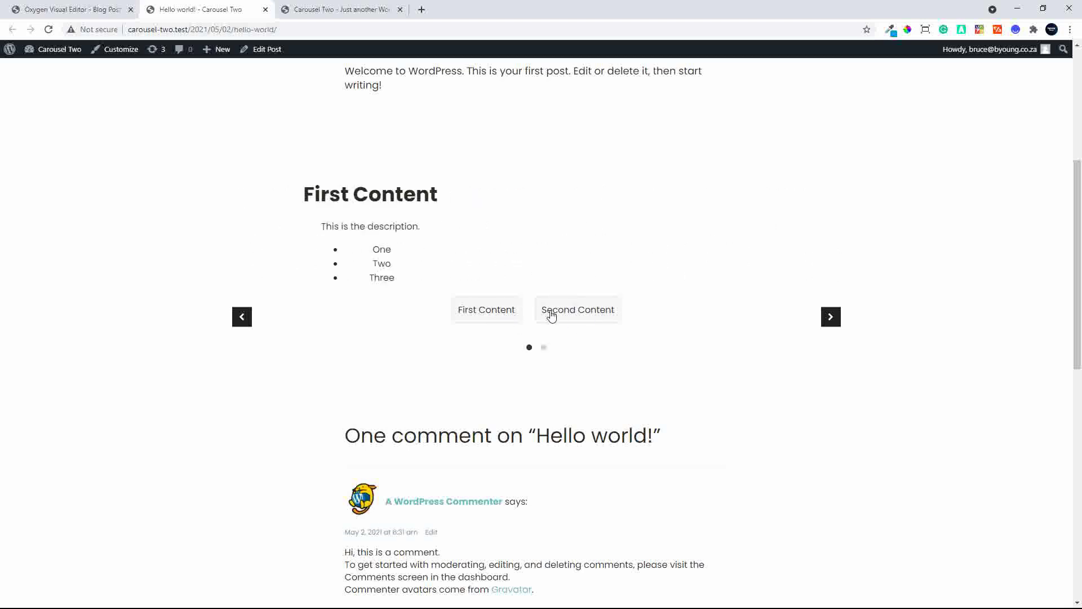
left_click(587, 317)
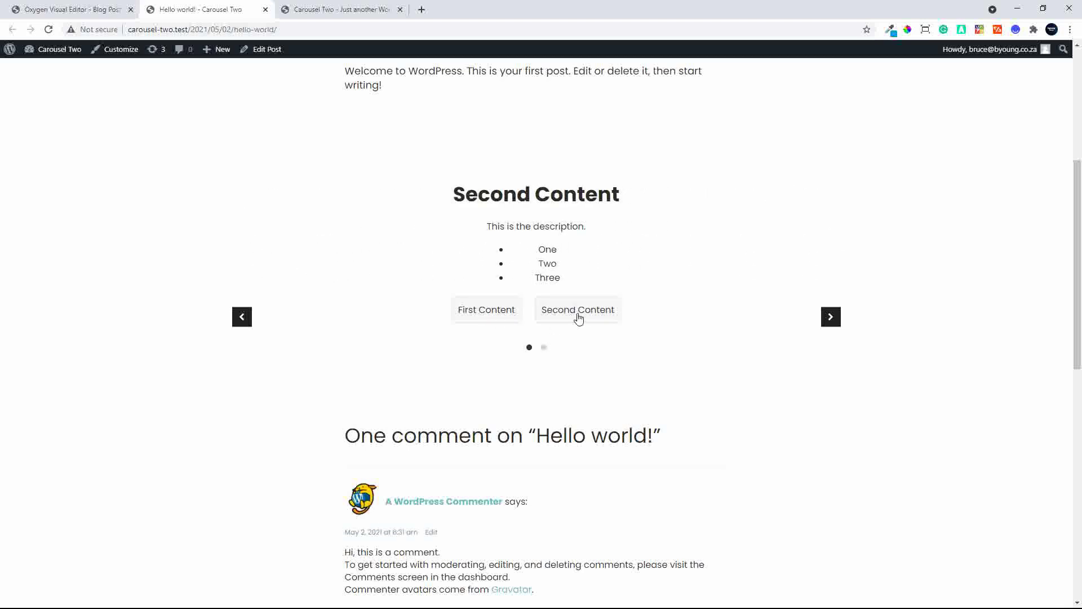
left_click(486, 312)
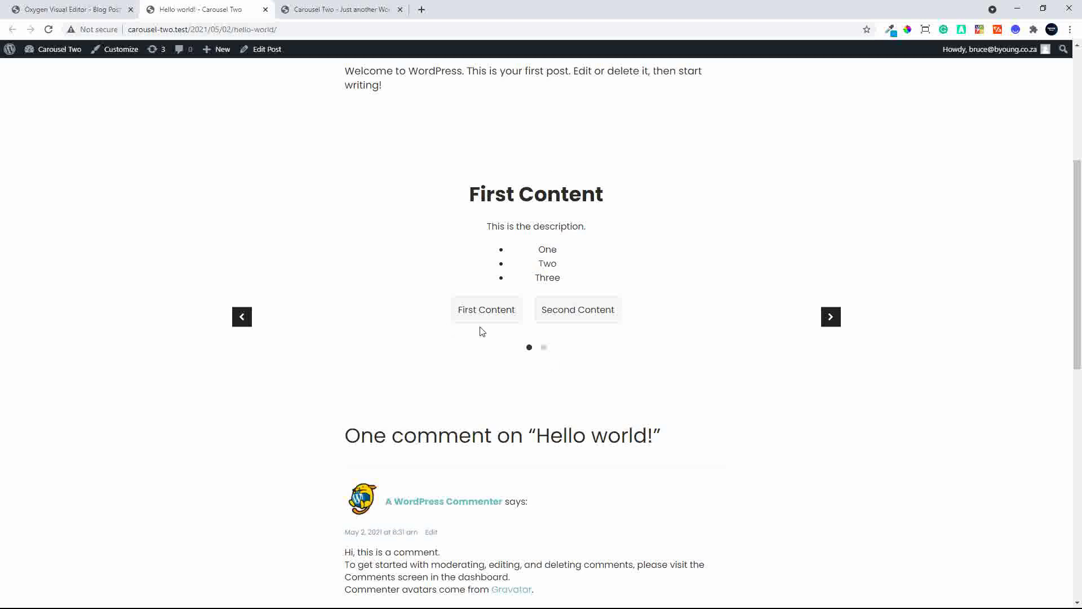
left_click(580, 311)
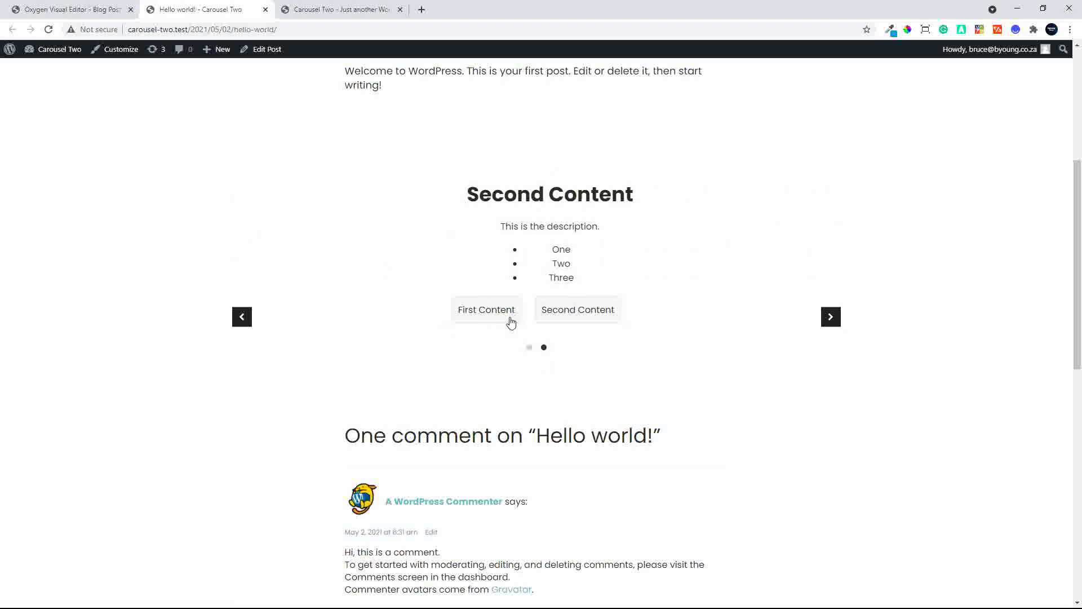
left_click(518, 322)
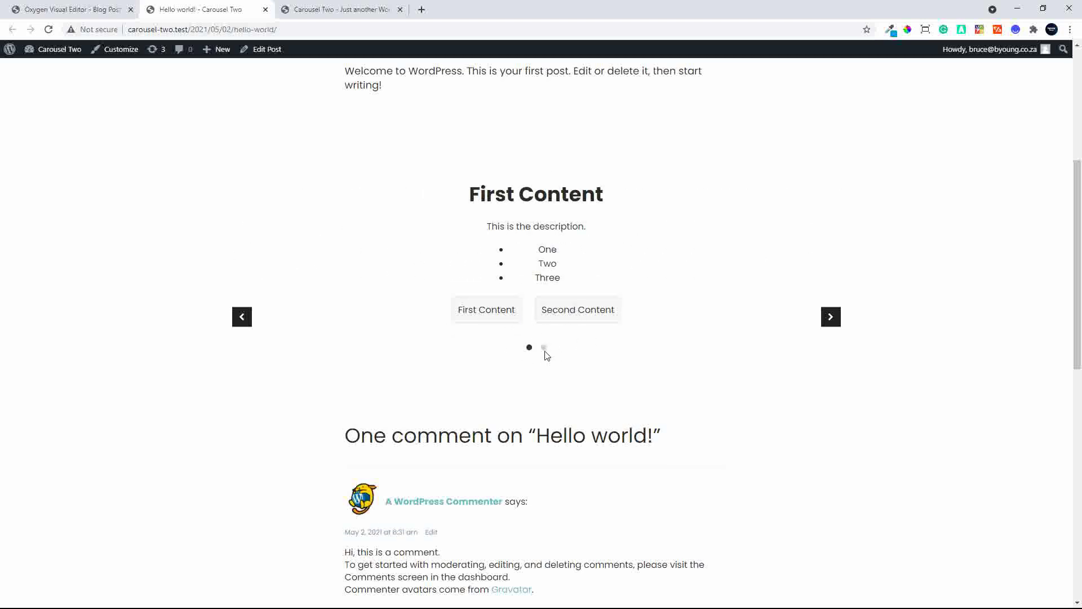
Return to the Oxygen editor and disable the page dots display on the second Carousel Builder
left_click(64, 10)
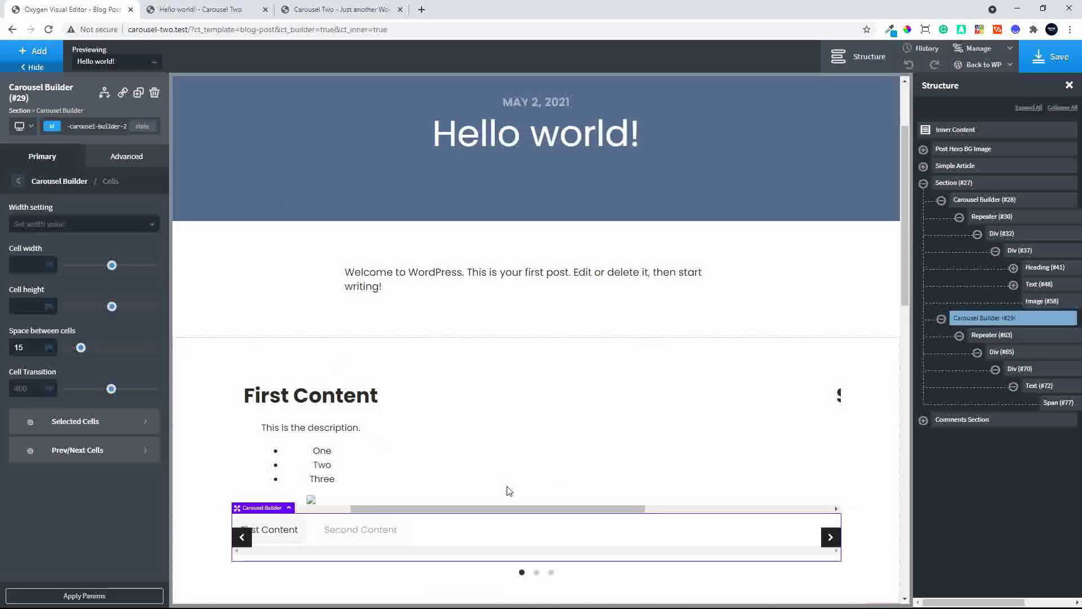
scroll(519, 490, "down", 2)
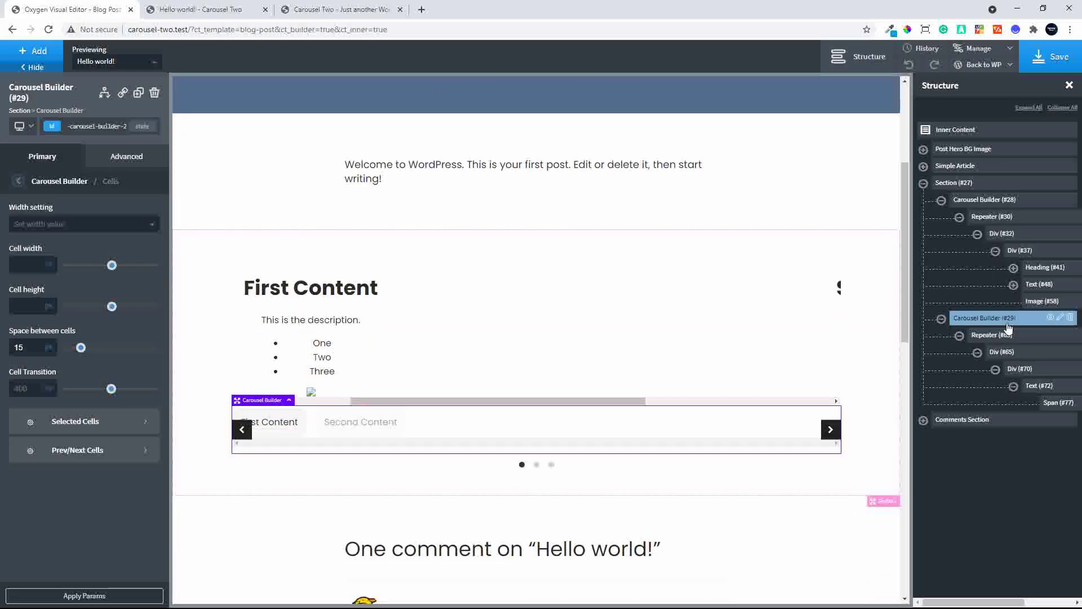
left_click(17, 185)
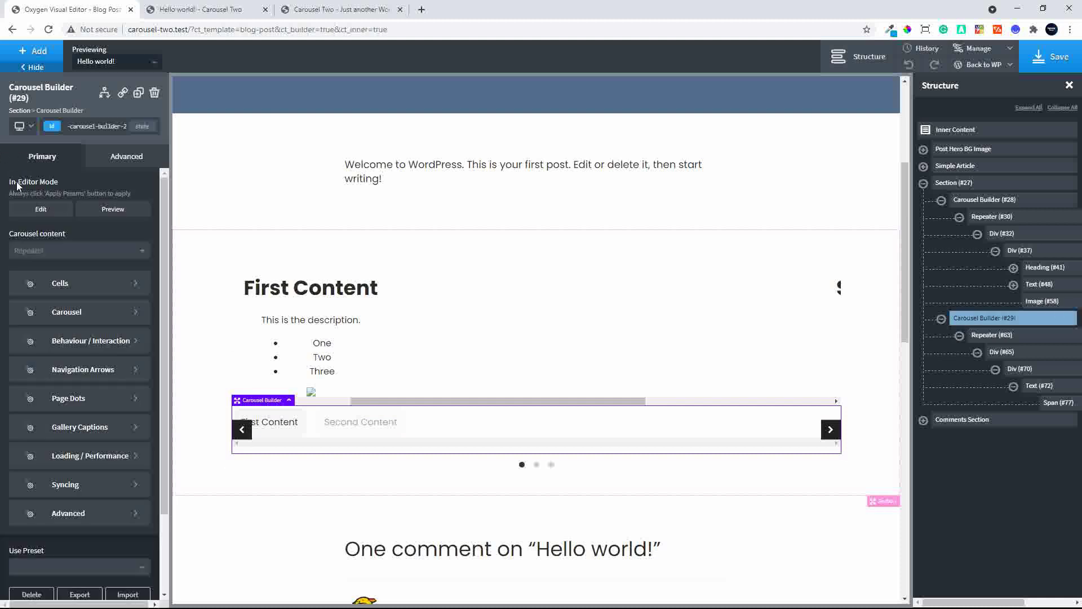
left_click(77, 399)
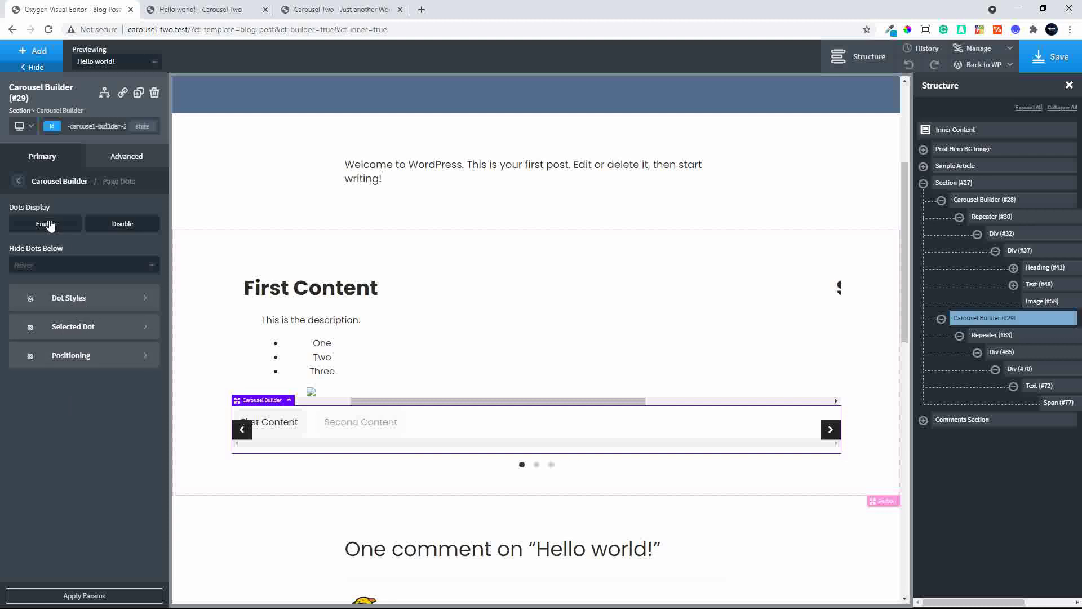
left_click(123, 226)
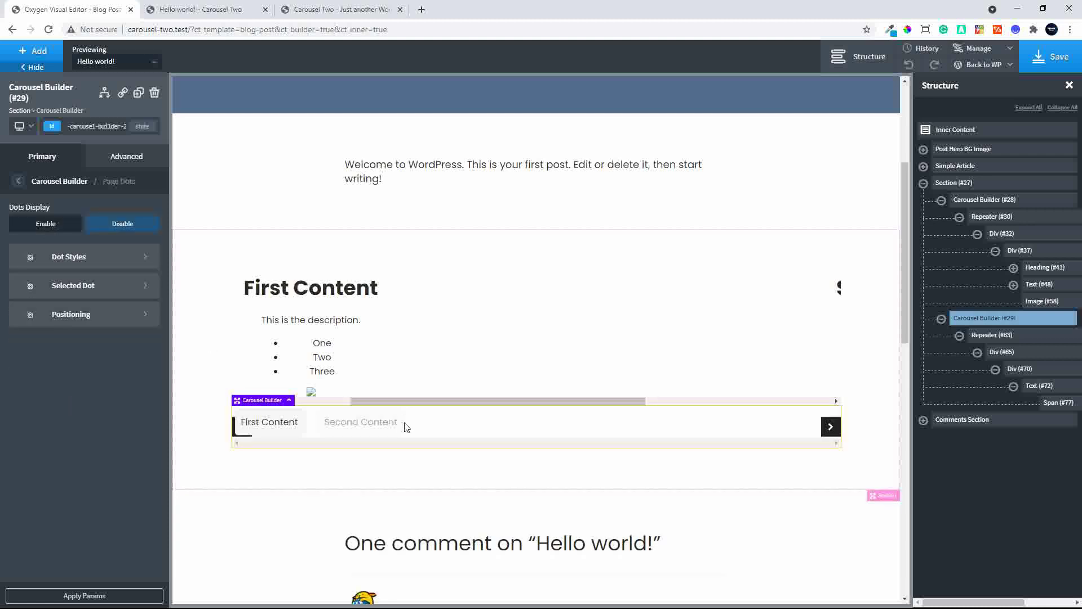
Check the main carousel's Image source, then open The Content field in the WordPress admin's Post Content Repeater field group
left_click(1040, 302)
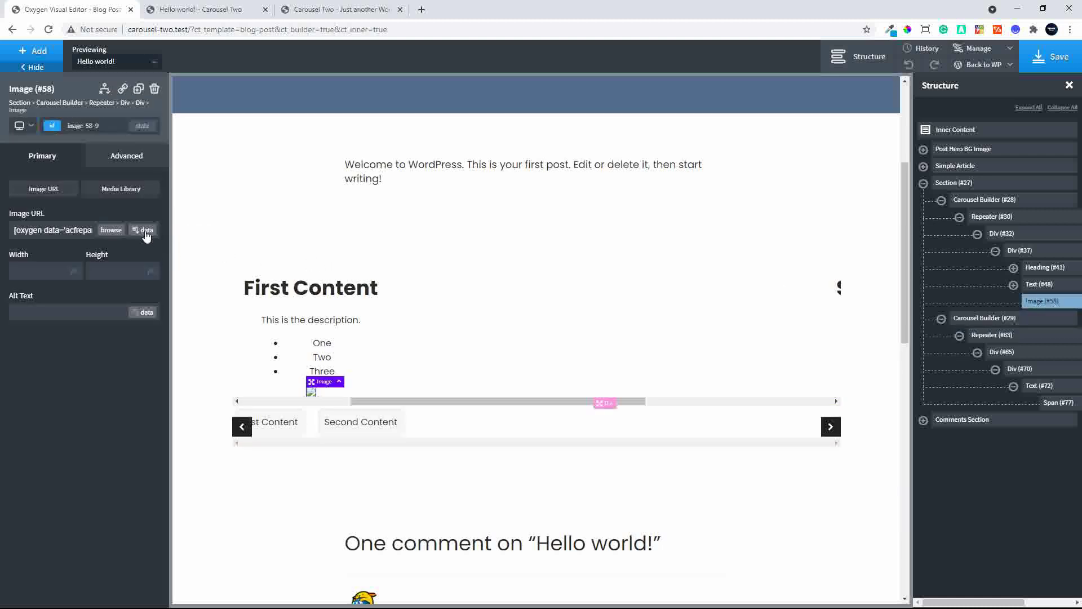
left_click(177, 12)
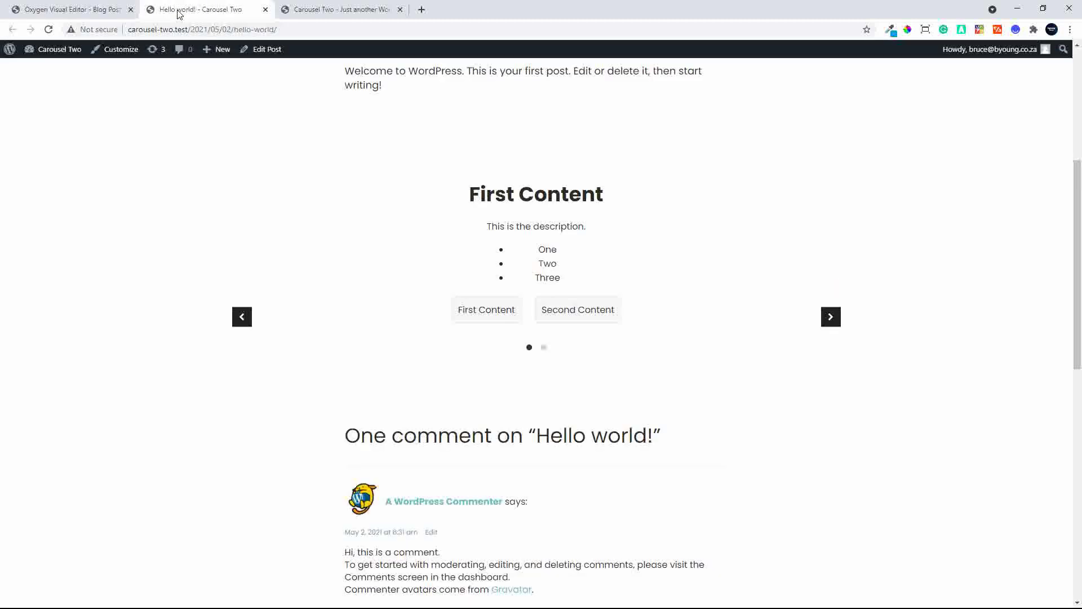
left_click(54, 53)
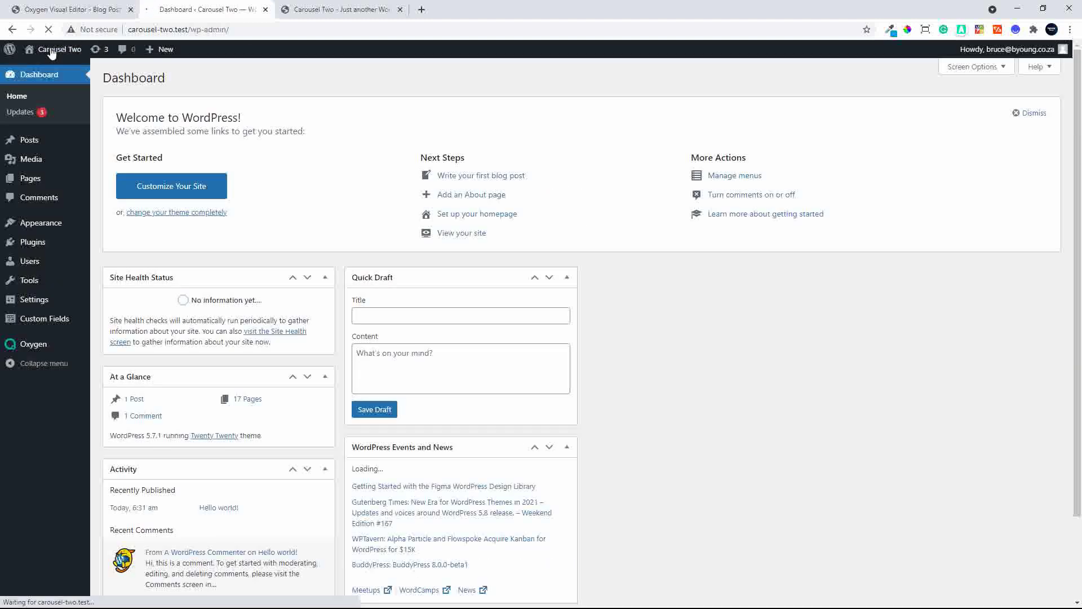
left_click(51, 320)
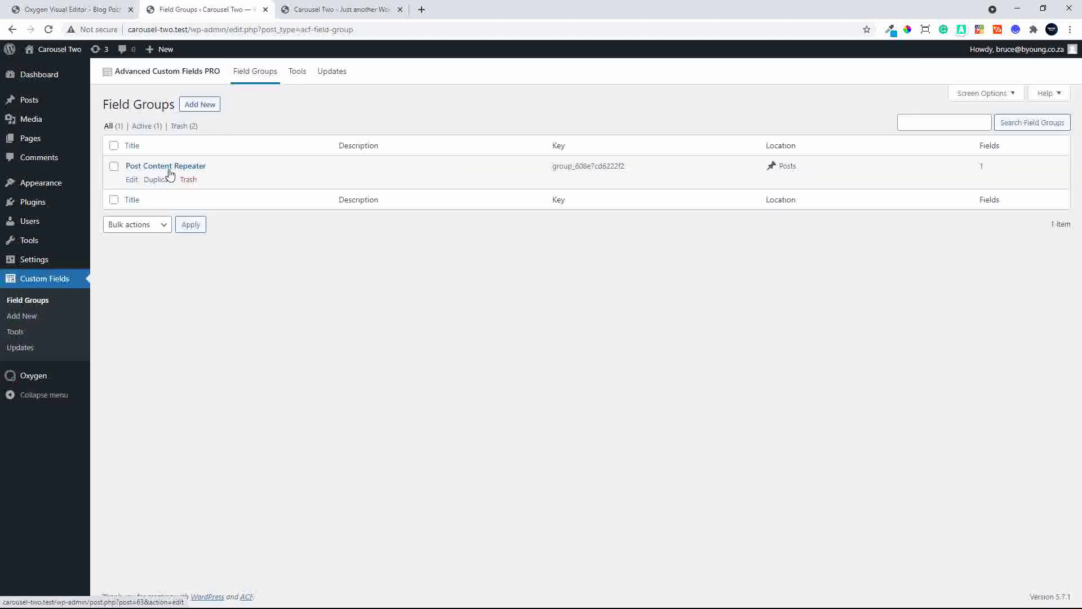
left_click(176, 169)
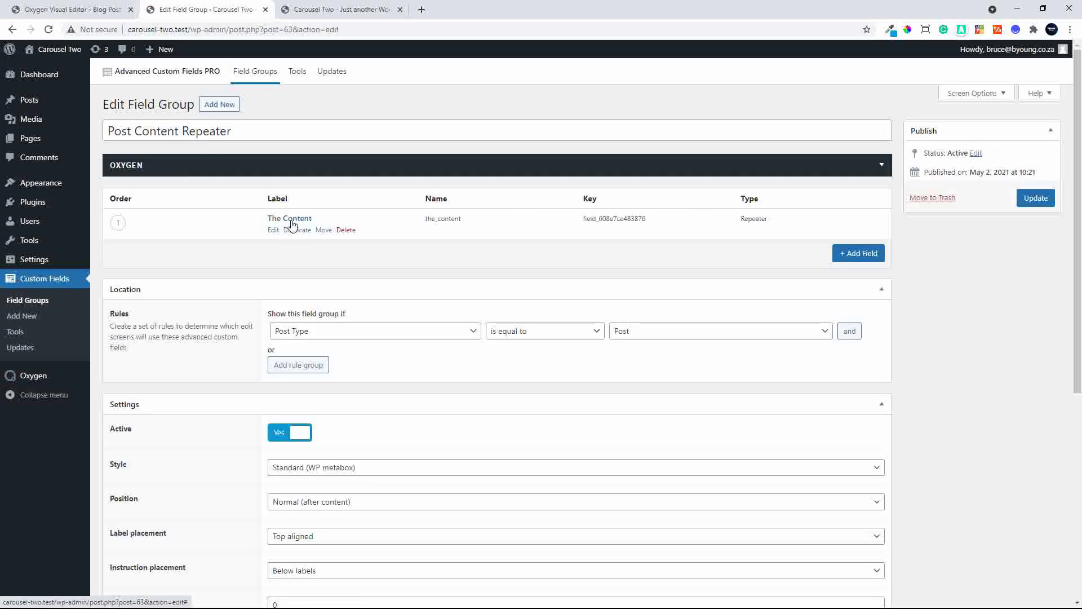
left_click(291, 225)
Set the Upload Image subfield's return format to Image URL and update the field group
scroll(493, 404, "down", 5)
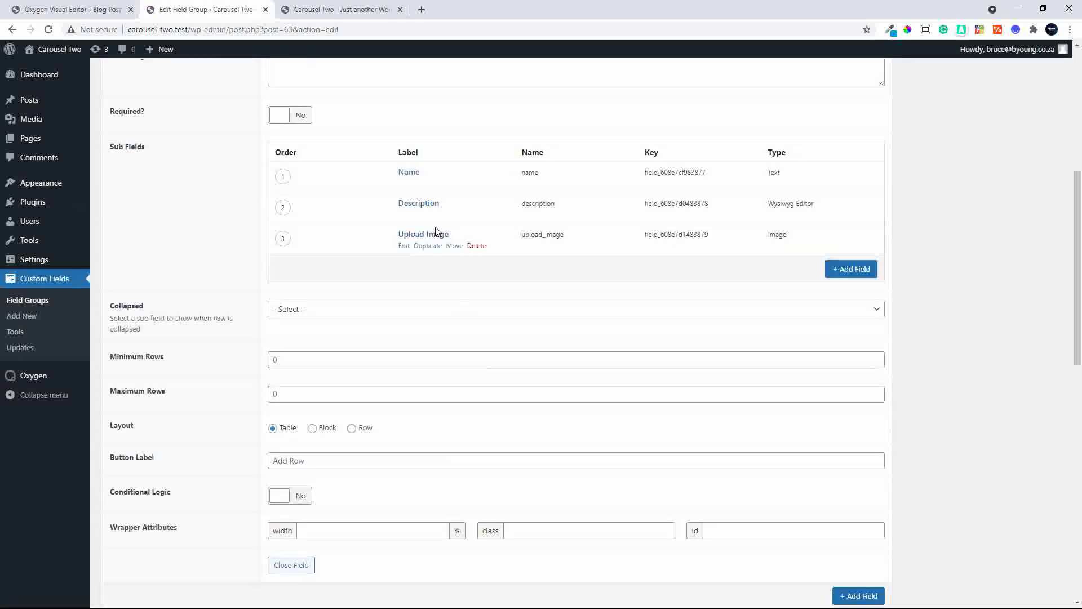
left_click(430, 237)
scroll(531, 370, "down", 5)
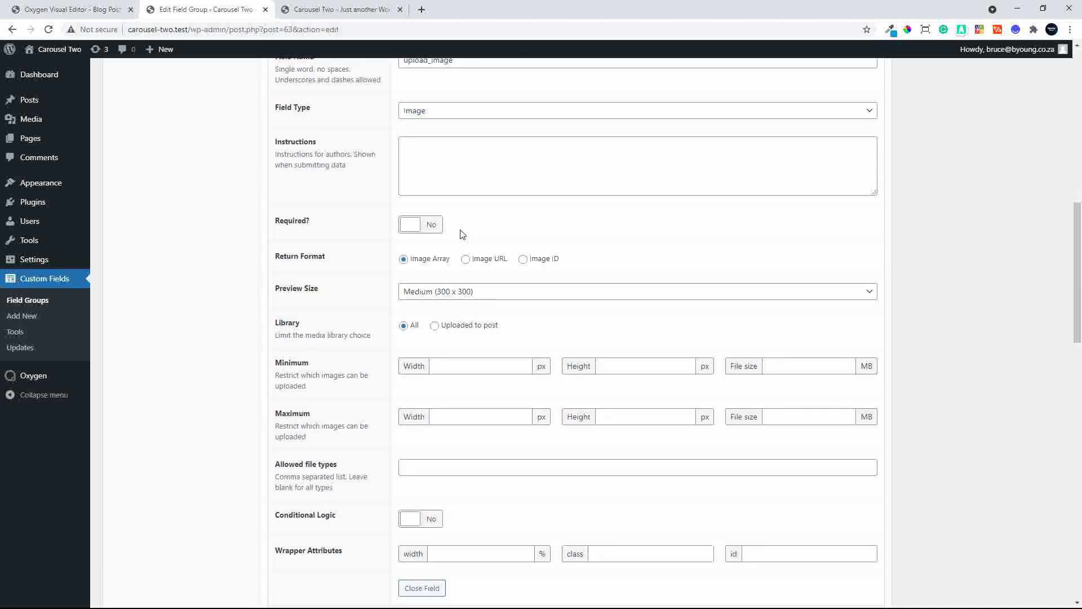
left_click(467, 260)
scroll(964, 363, "up", 10)
left_click(1036, 198)
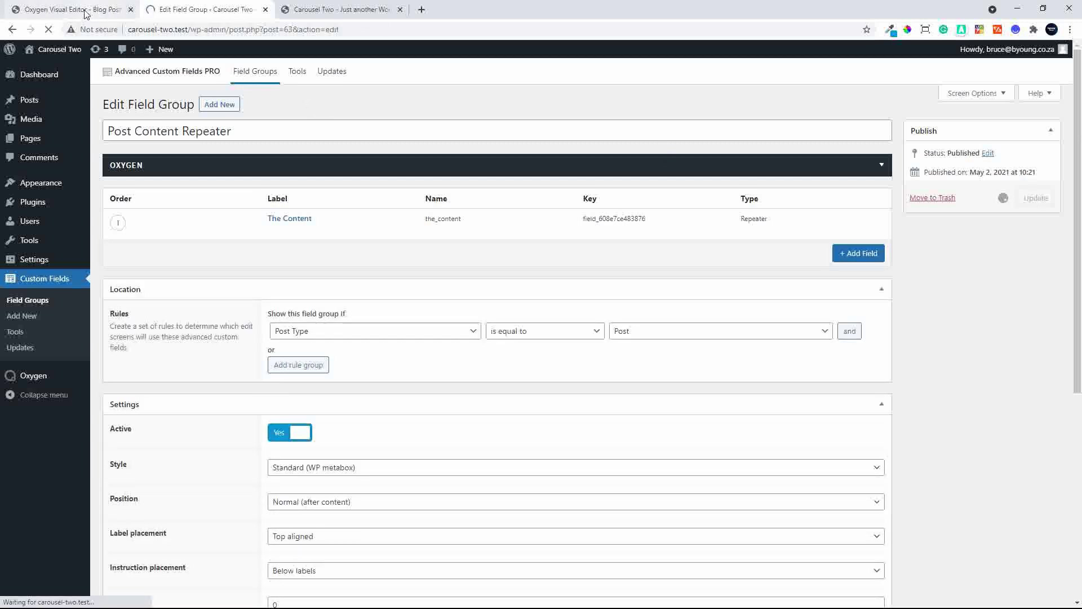
View the Hello world! post from the posts list and examine the image in the main carousel
left_click(26, 101)
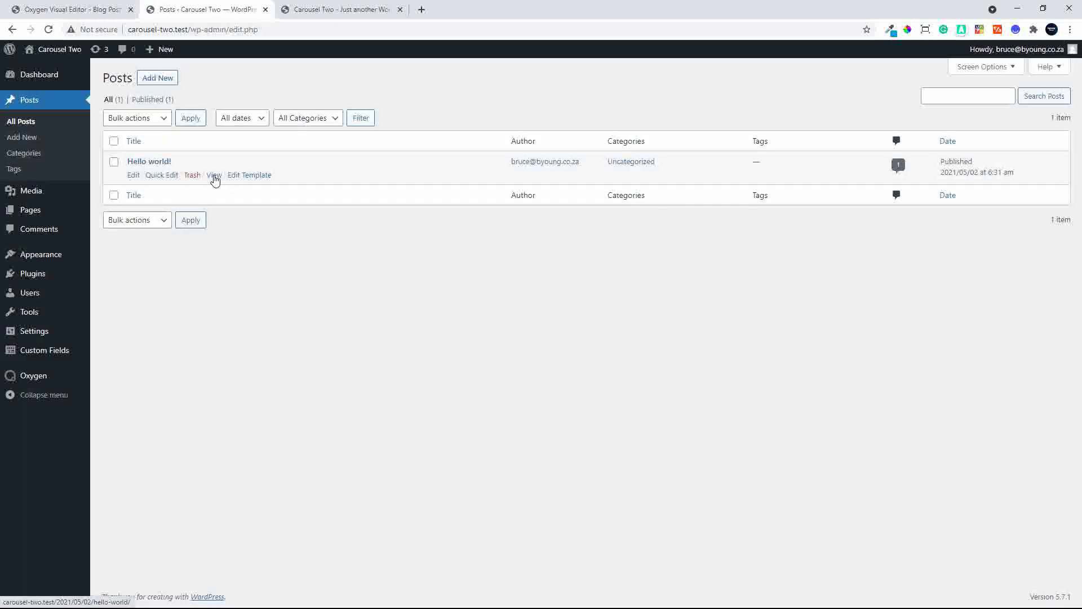
left_click(215, 176)
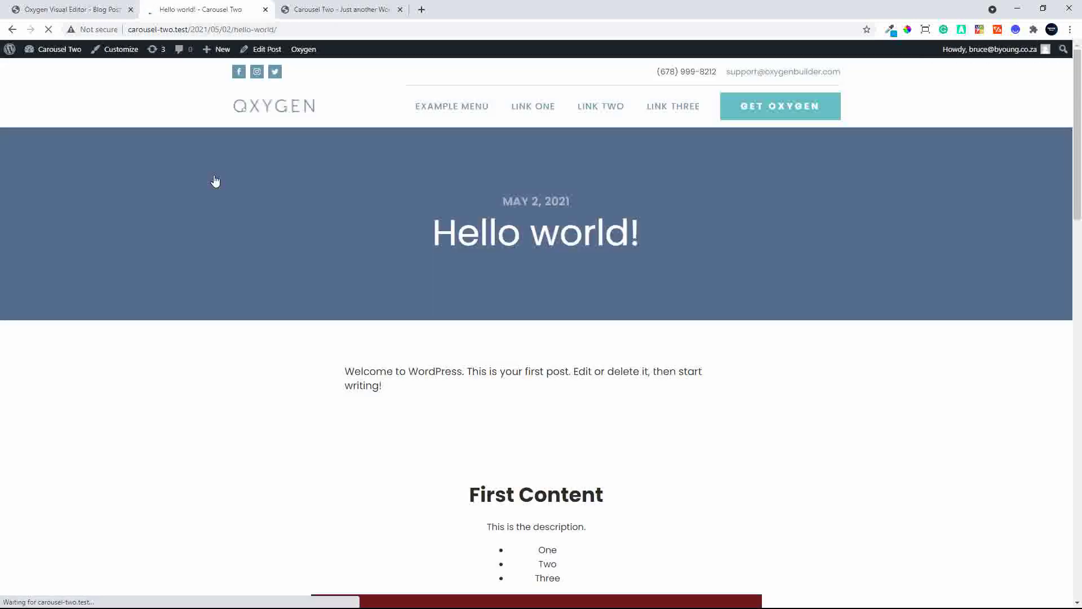
scroll(395, 254, "down", 3)
scroll(410, 271, "down", 5)
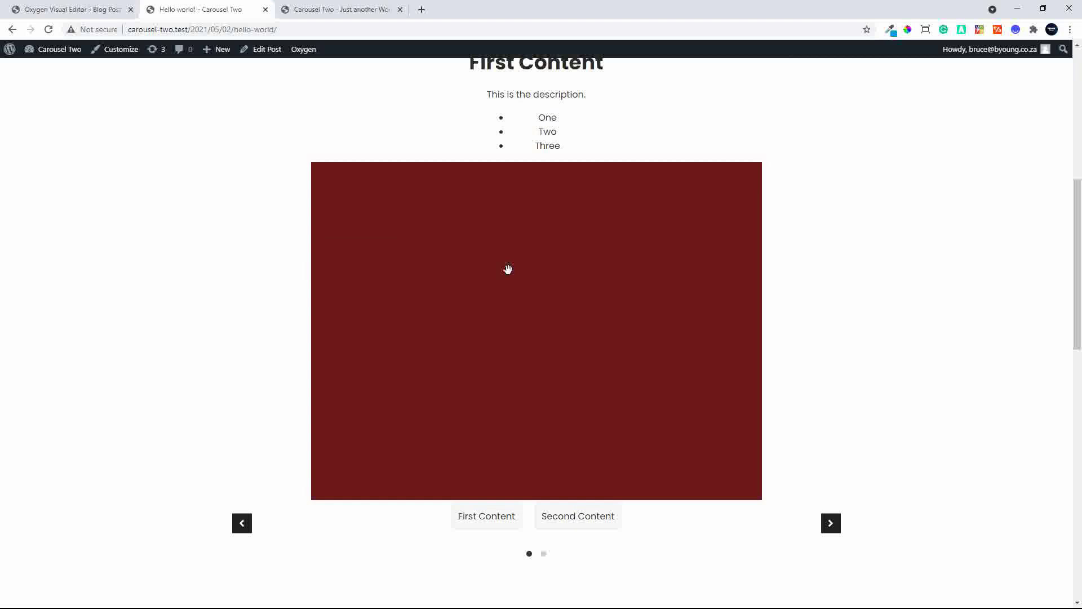
scroll(501, 316, "down", 3)
Test switching the carousel images with the First Content and Second Content cells and the next arrow
left_click(587, 317)
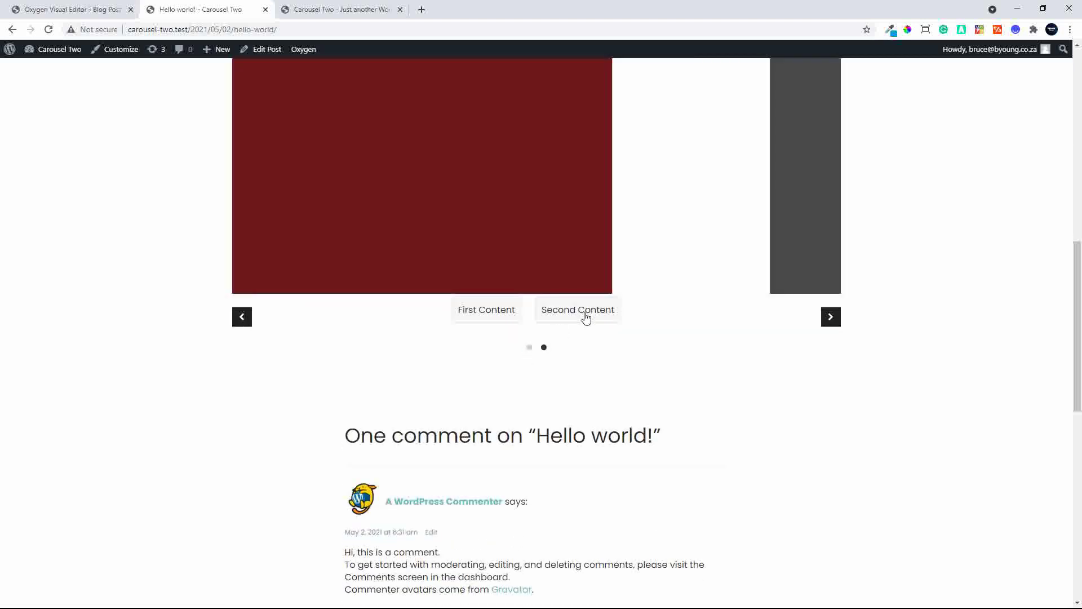
left_click(496, 314)
left_click(831, 316)
left_click(486, 317)
left_click(582, 317)
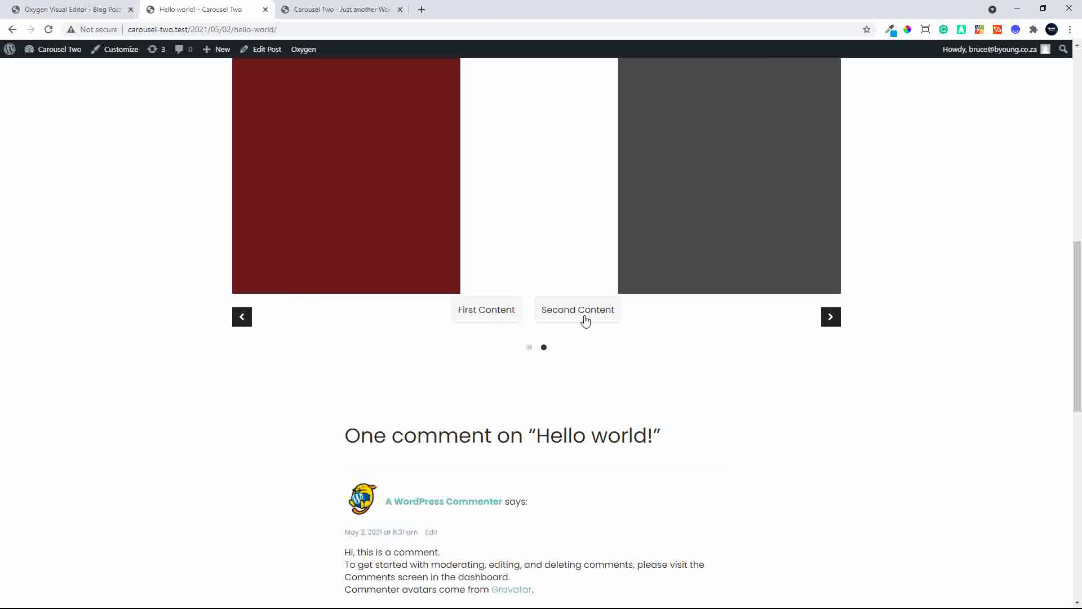
left_click(459, 315)
left_click(575, 321)
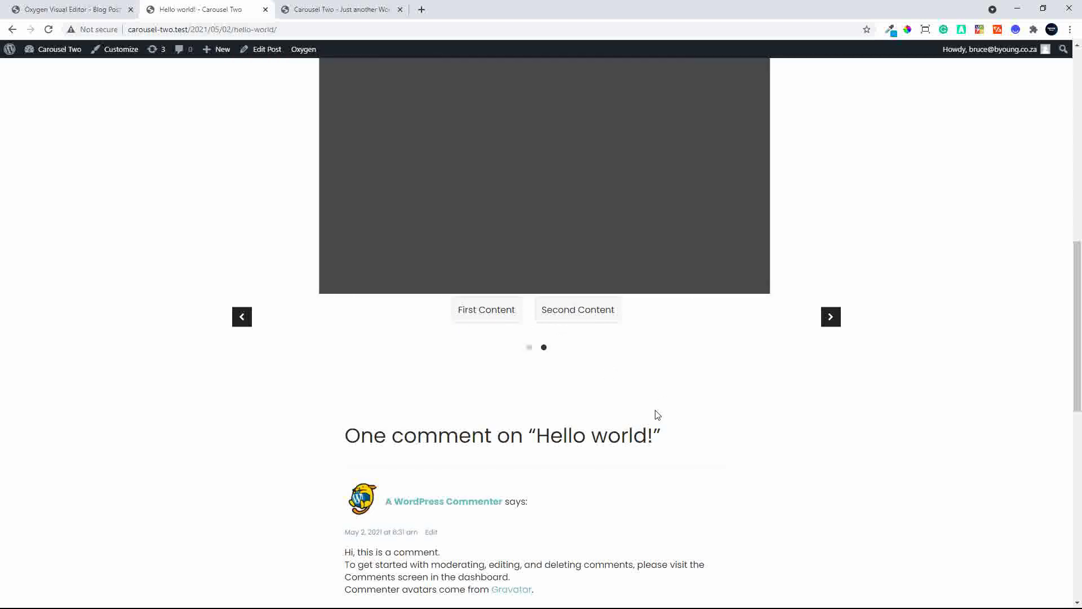
Return to the Oxygen editor, select the second Carousel Builder, and save the template
left_click(84, 11)
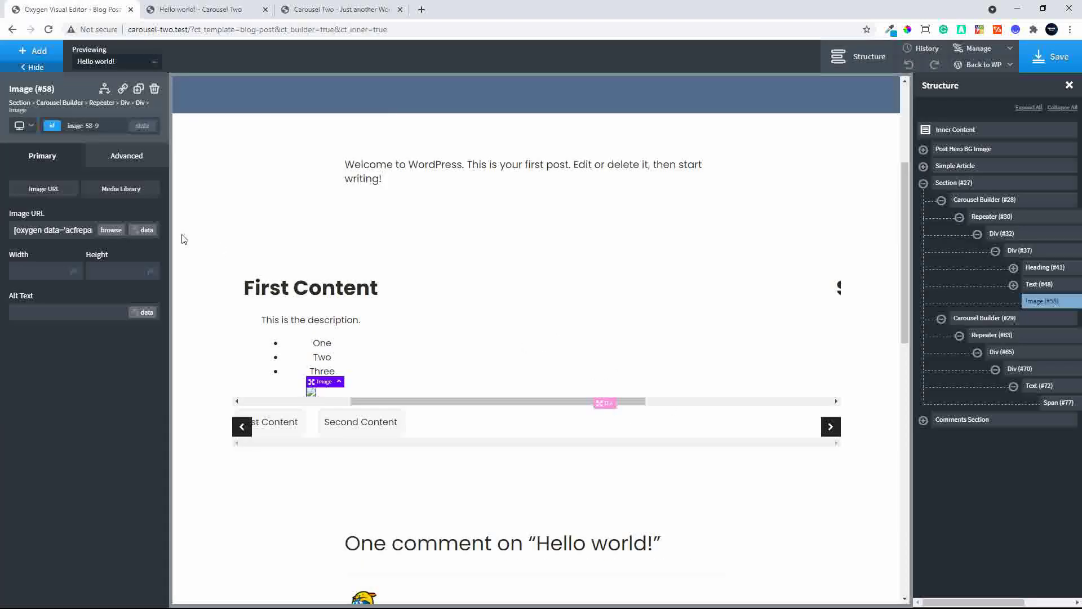
left_click(987, 319)
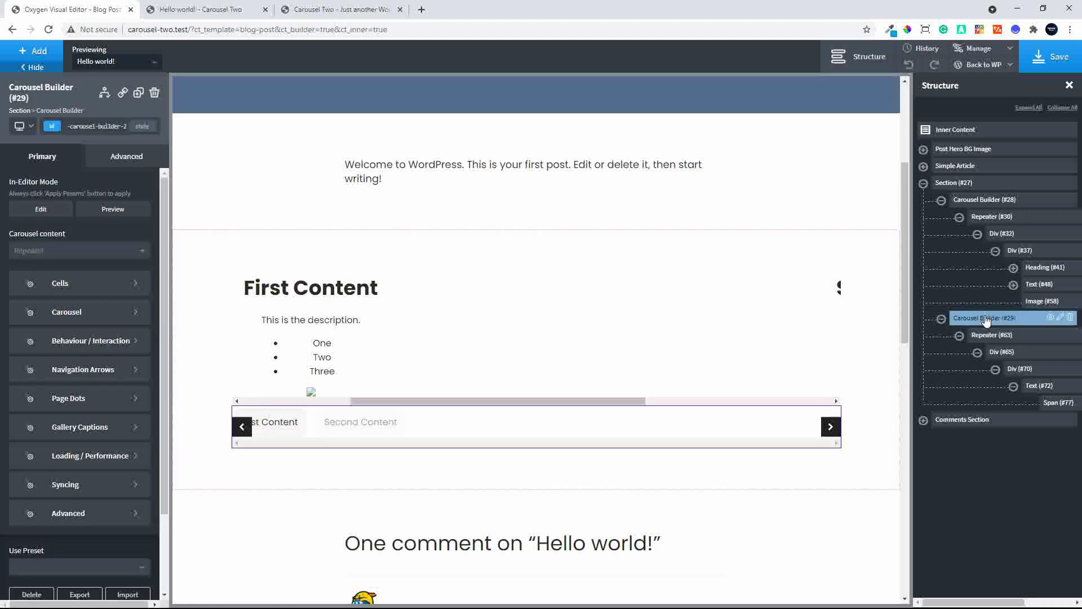
left_click(1068, 67)
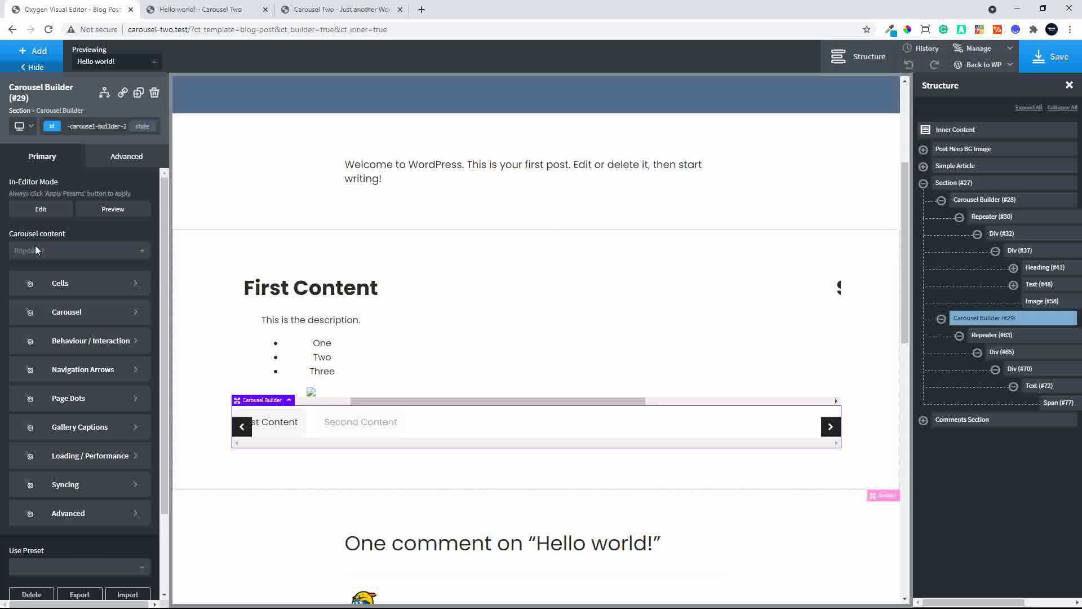
Add a bottom margin to the main Carousel Builder
left_click(999, 202)
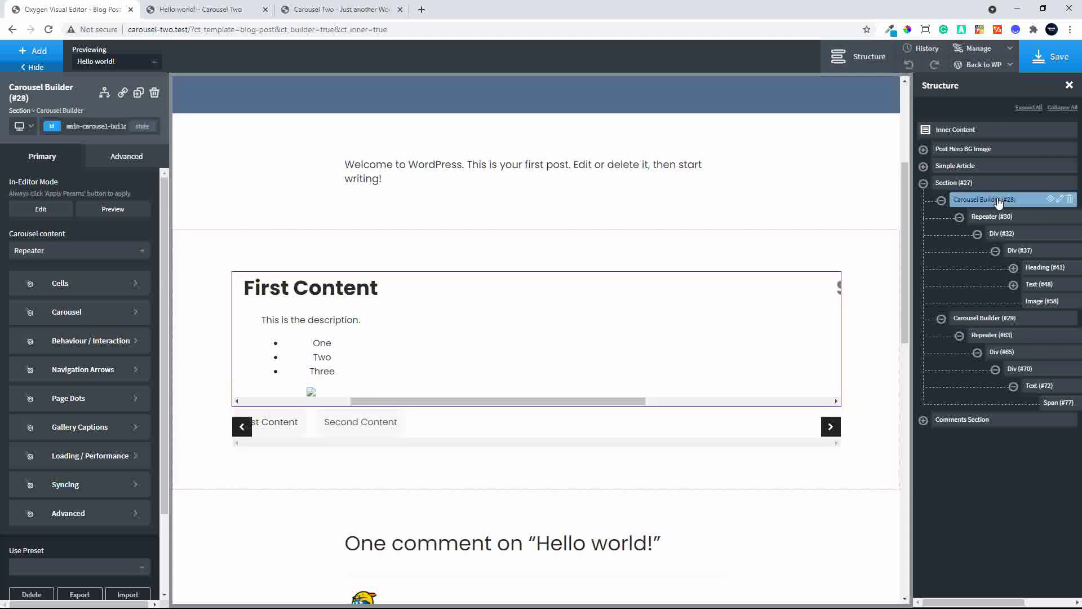
left_click(117, 163)
left_click(59, 231)
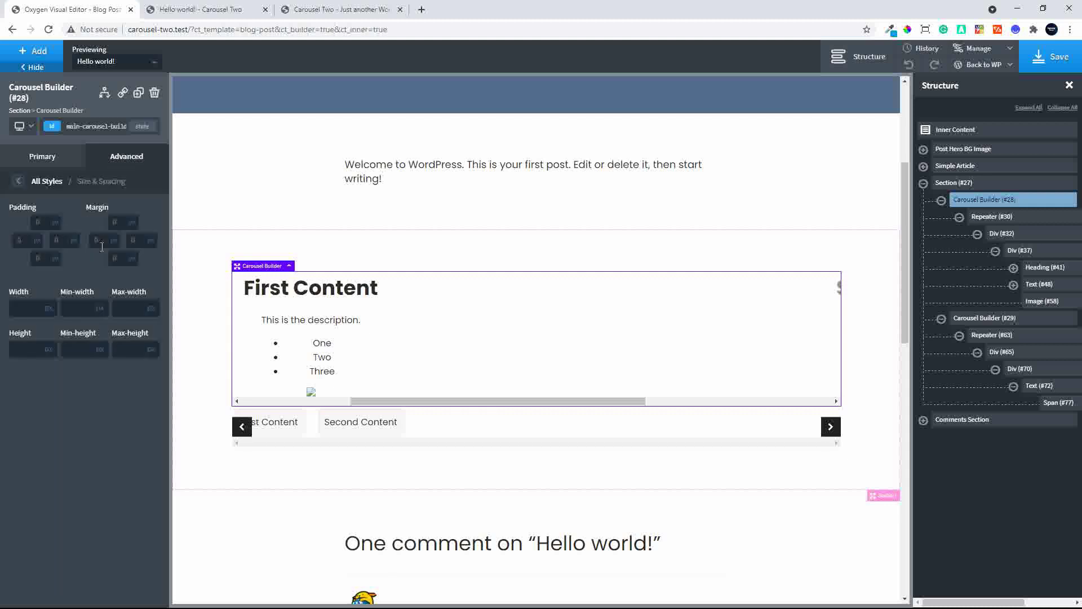
mouse_move(116, 262)
Set the second Carousel Builder's bottom margin to 20 px and save the template
left_click(987, 319)
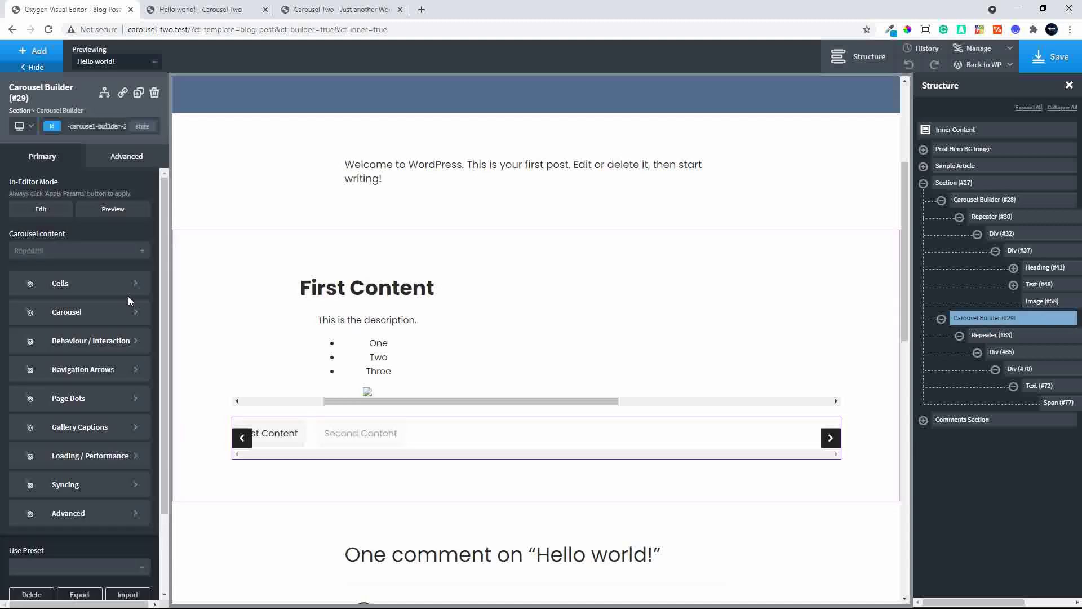
left_click(108, 164)
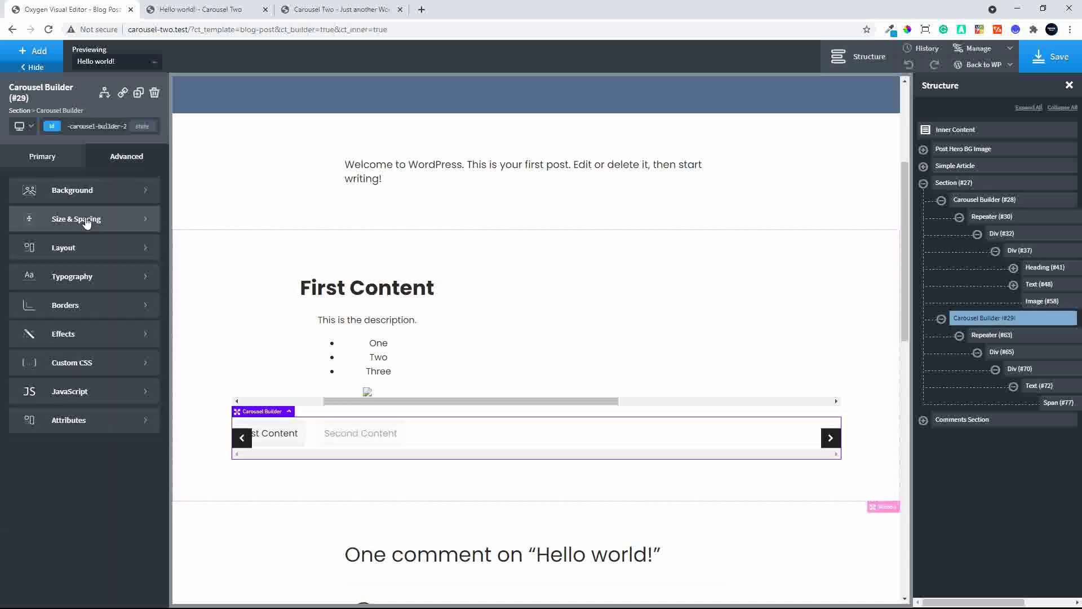
left_click(87, 222)
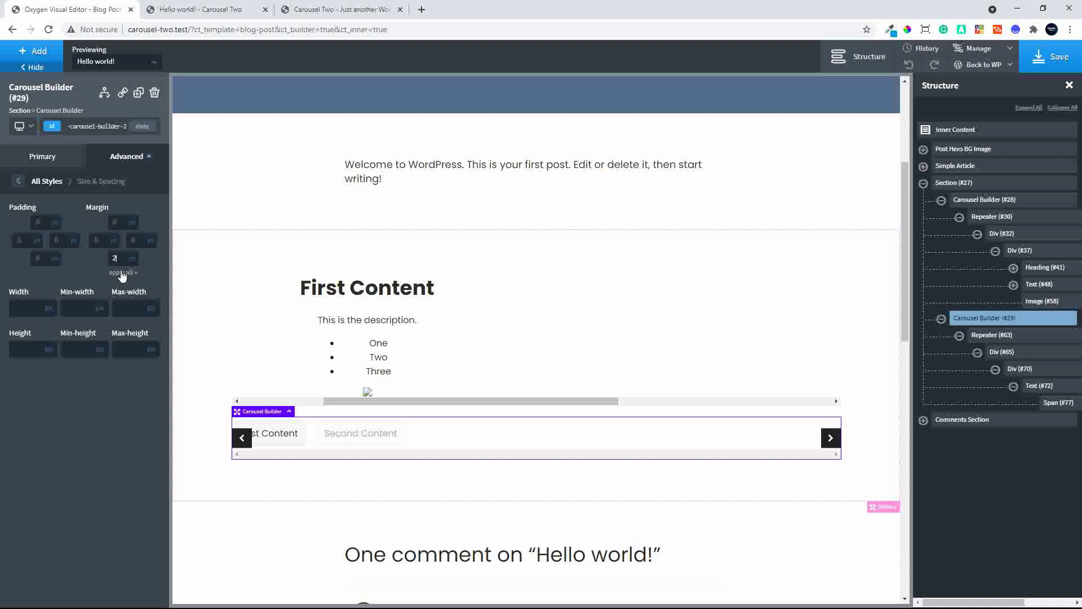
type("20")
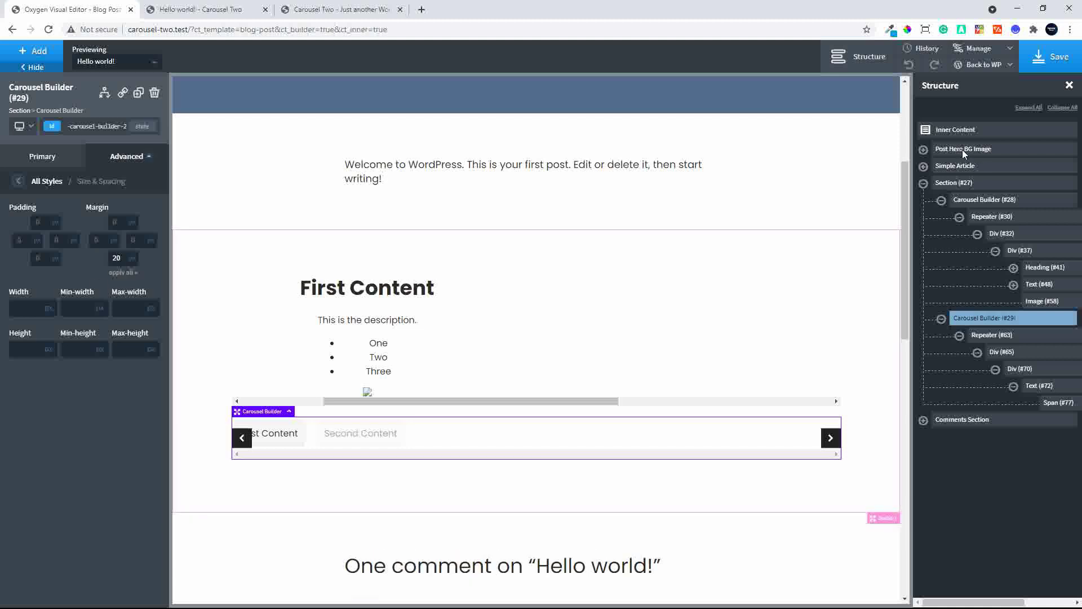
key("ctrl+s")
Switch to the front-end browser tabs and reload the site home page and the Hello world! post
left_click(339, 9)
left_click(48, 29)
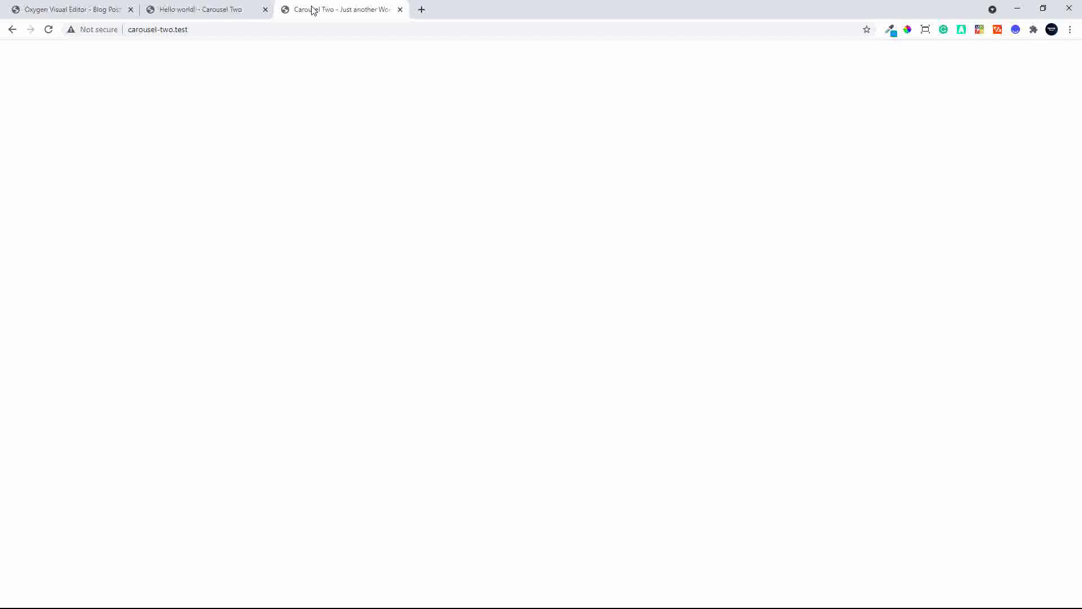
left_click(49, 29)
left_click(205, 7)
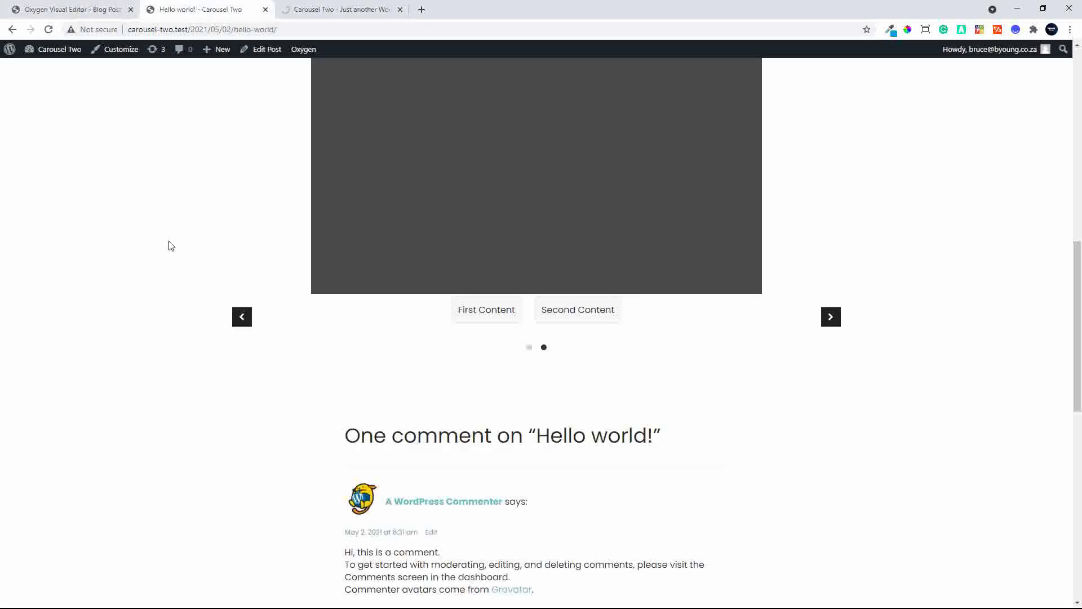
key("F5")
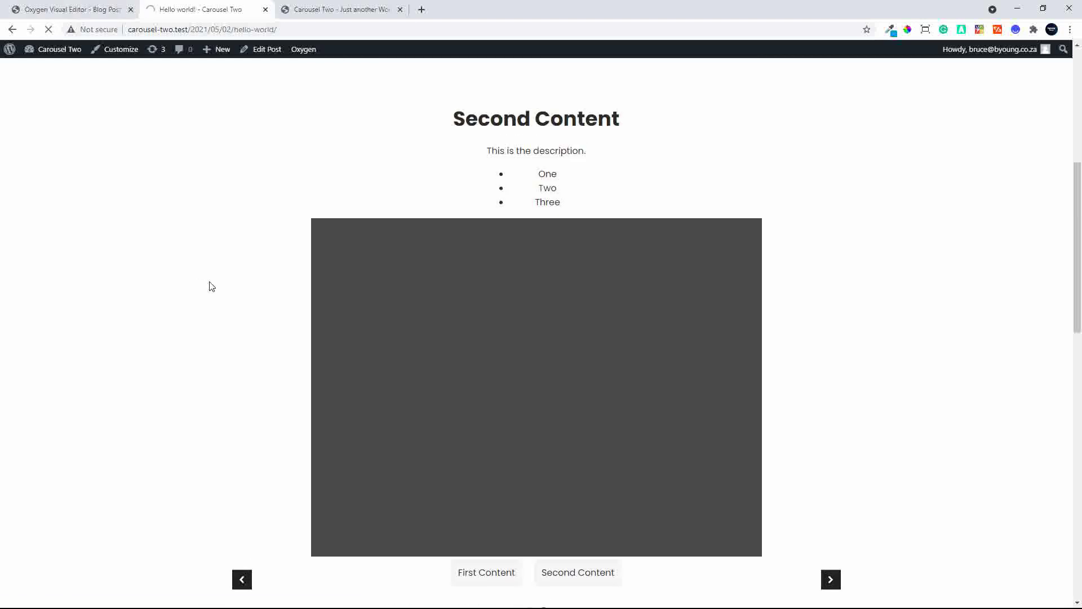
Test switching the main carousel with the Second Content and First Content cells on the reloaded post
scroll(210, 304, "down", 5)
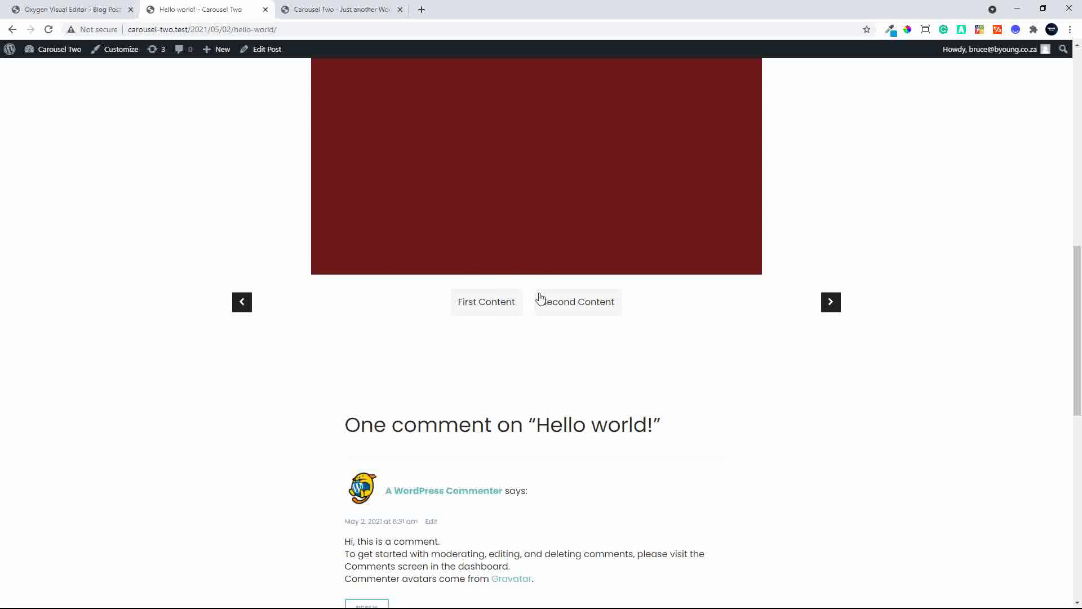
left_click(578, 302)
left_click(495, 303)
scroll(581, 407, "up", 4)
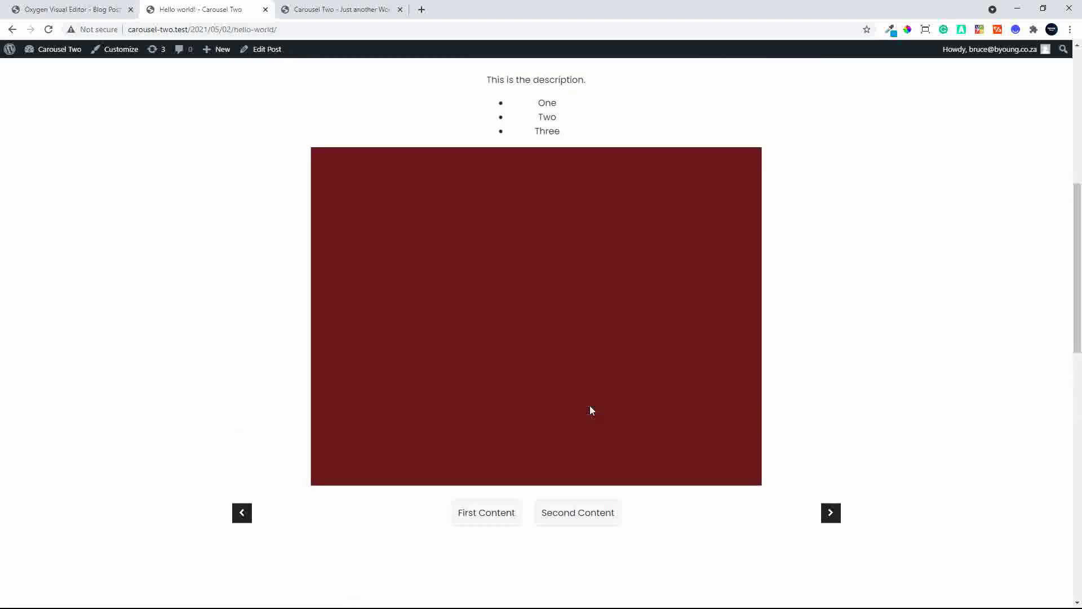
scroll(587, 549, "up", 1)
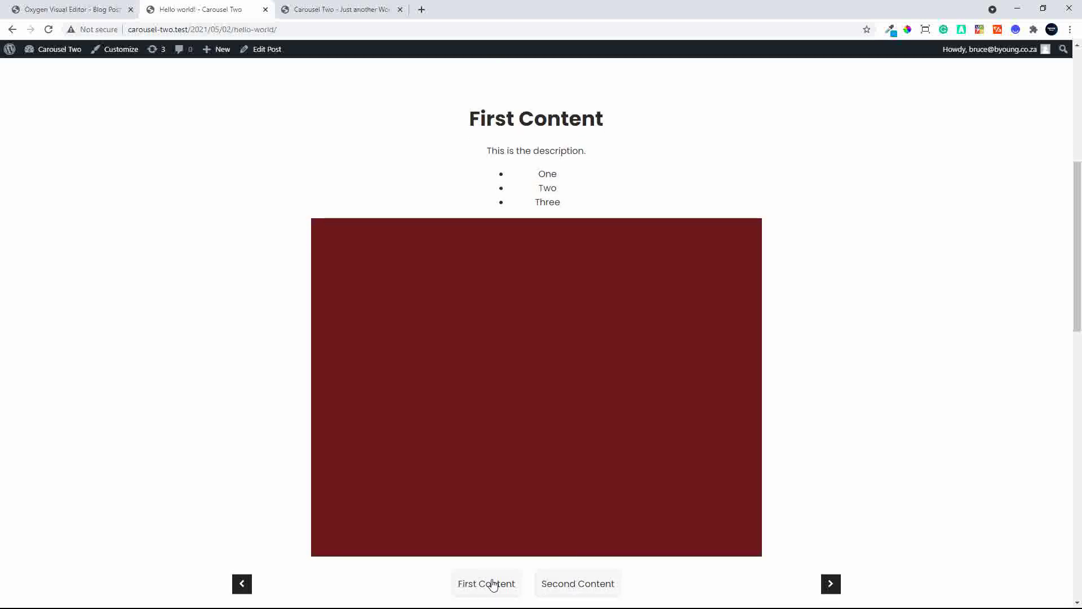
left_click(592, 584)
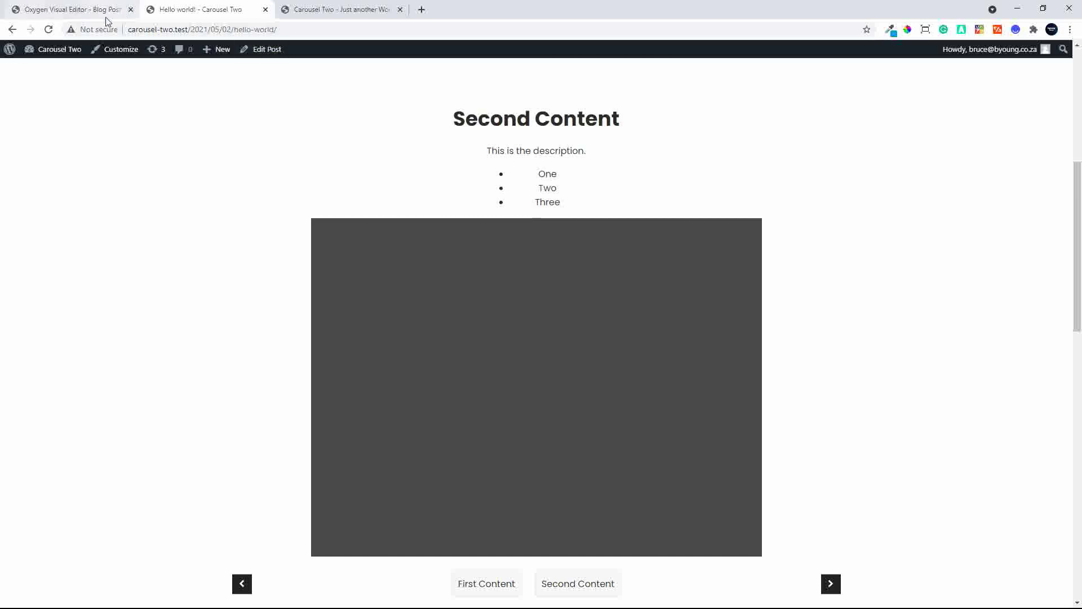
Return to the Oxygen editor, move the second Carousel Builder above the main one within the section, and save the template
left_click(76, 13)
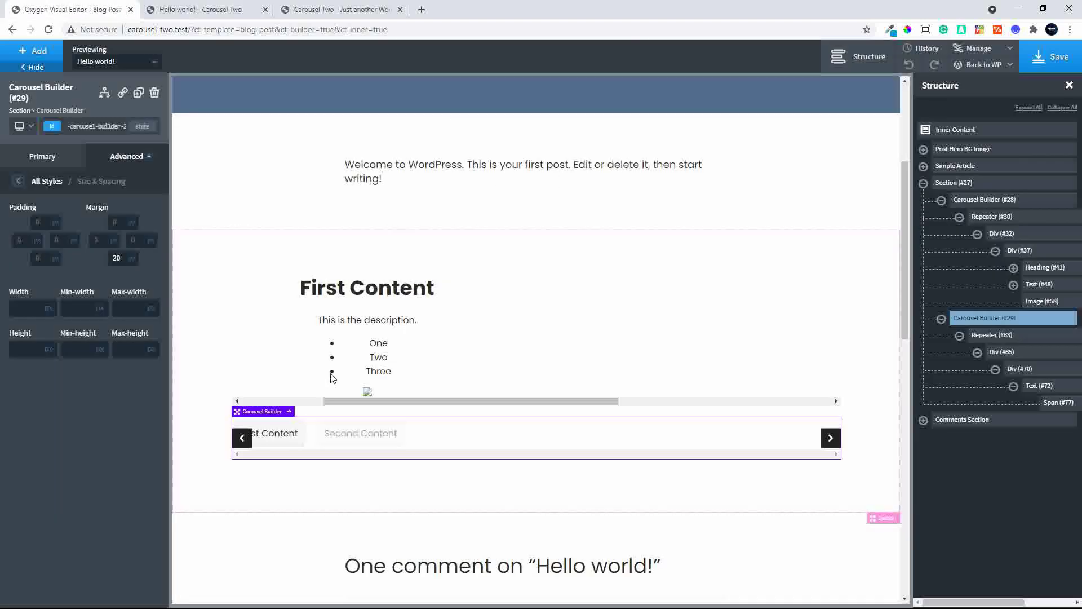
left_click(941, 319)
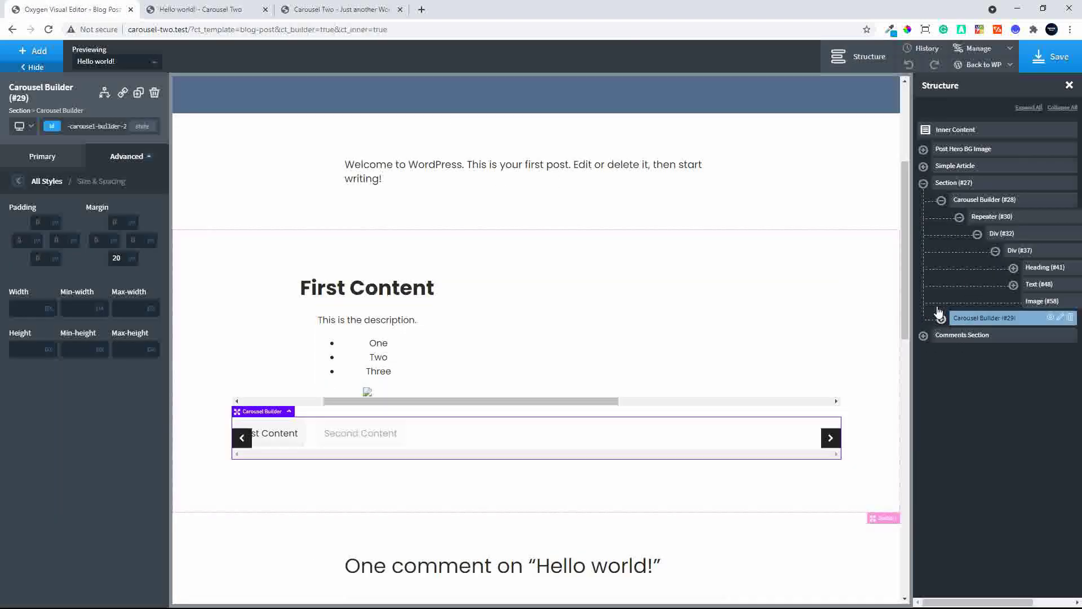
left_click(941, 200)
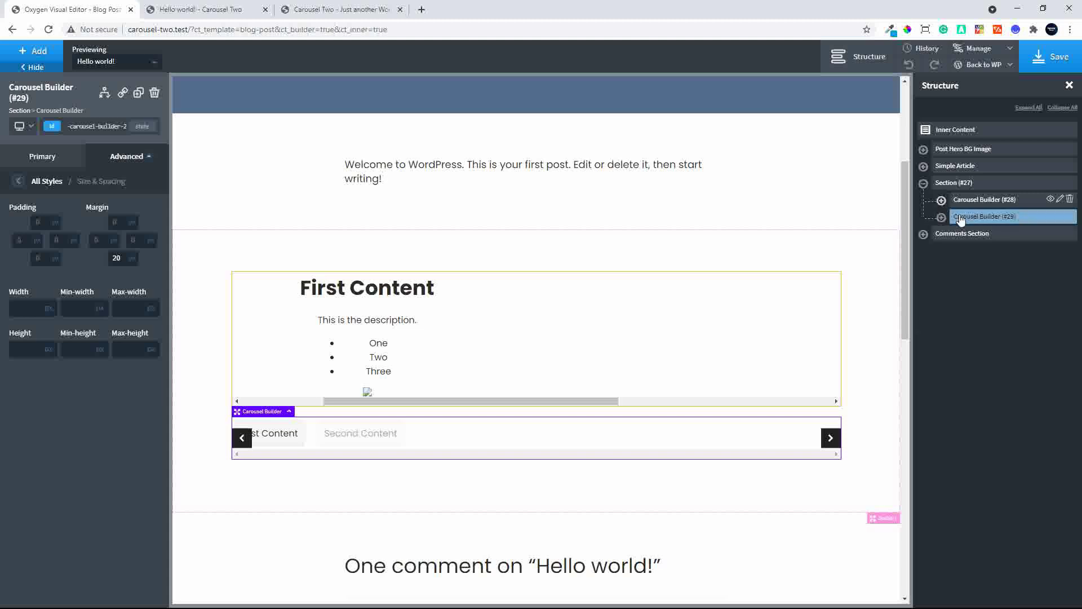
left_click_drag(960, 221, 974, 195)
mouse_move(973, 203)
left_mouse_down()
mouse_move(1007, 170)
mouse_move(958, 223)
mouse_move(985, 197)
left_mouse_up()
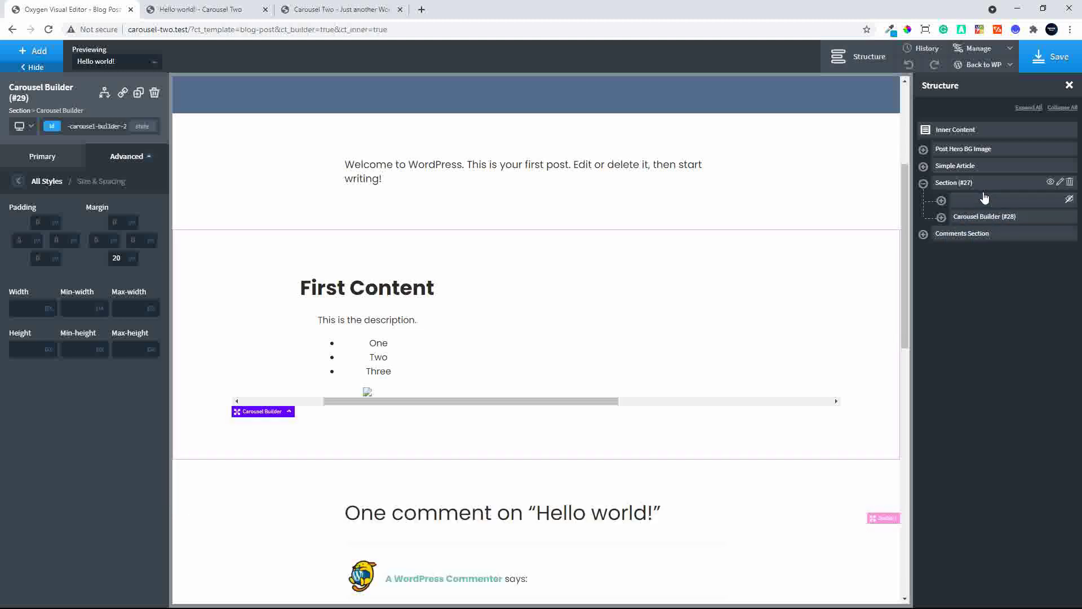
left_click(1057, 57)
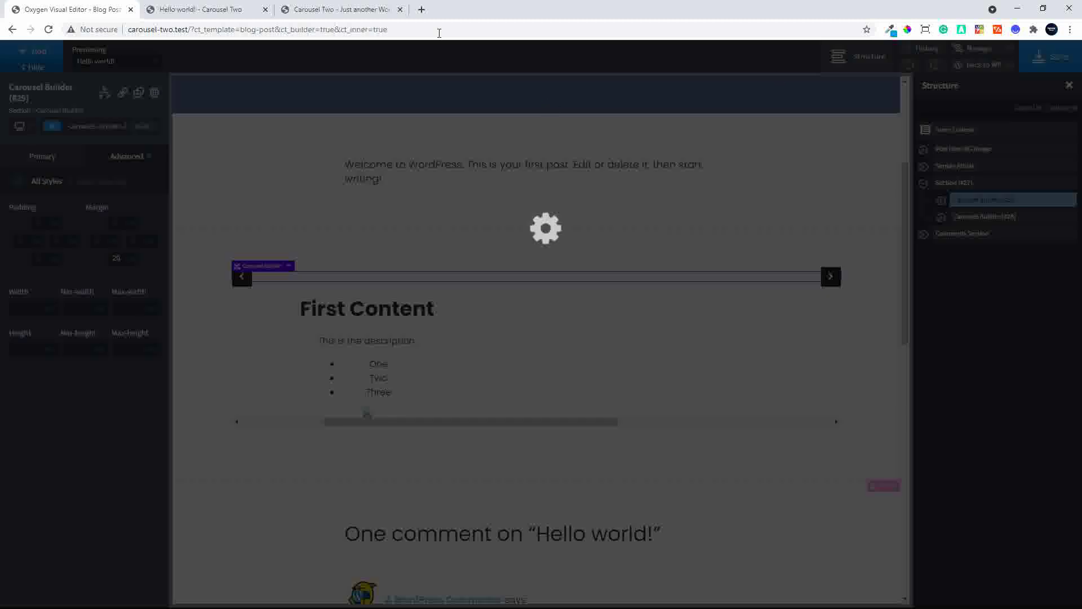
Reload the Hello world! post and test the First Content and Second Content cells with the navigation above the main carousel
left_click(205, 14)
left_click(47, 30)
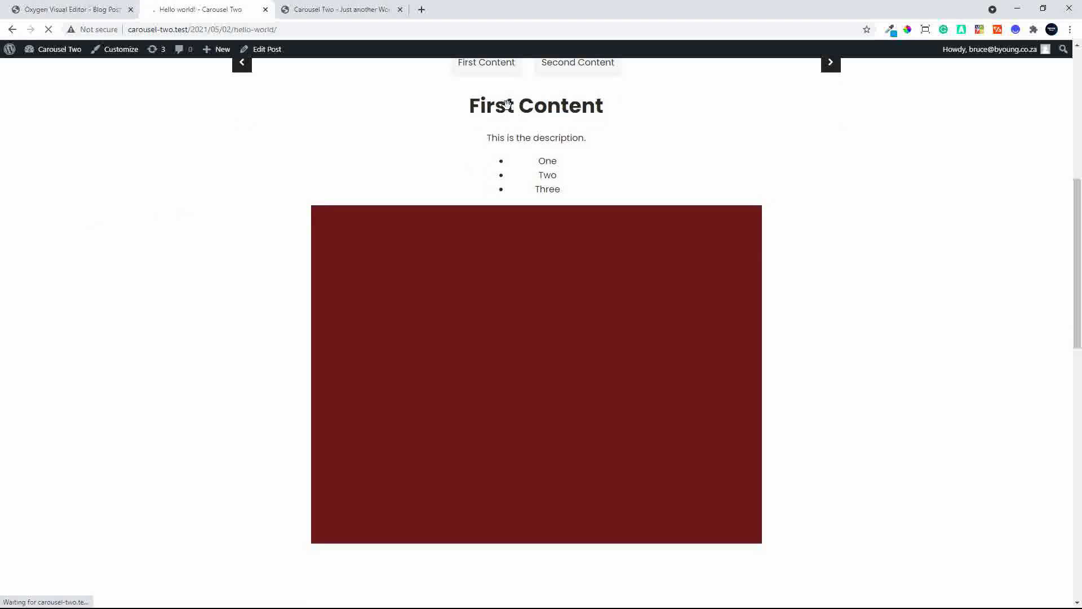
left_click(592, 147)
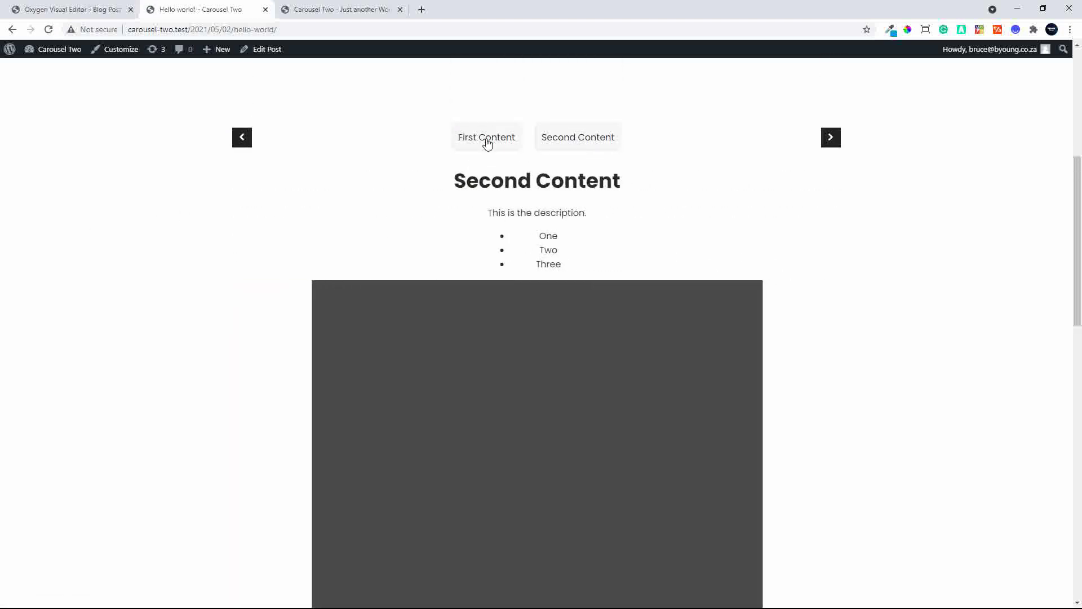
left_click(485, 141)
left_click(568, 144)
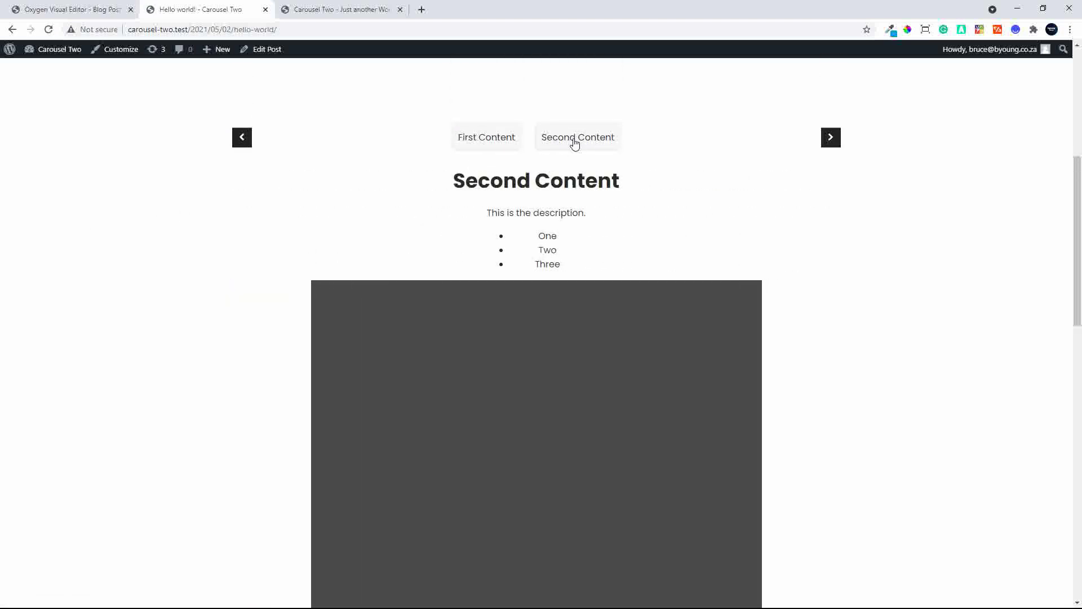
left_click(510, 138)
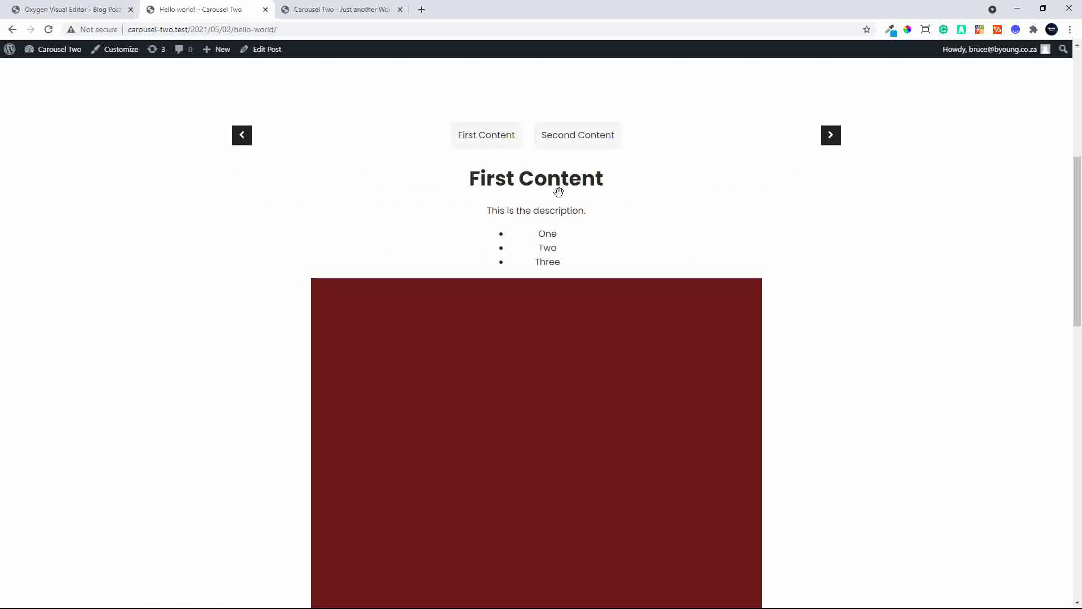
scroll(559, 192, "down", 1)
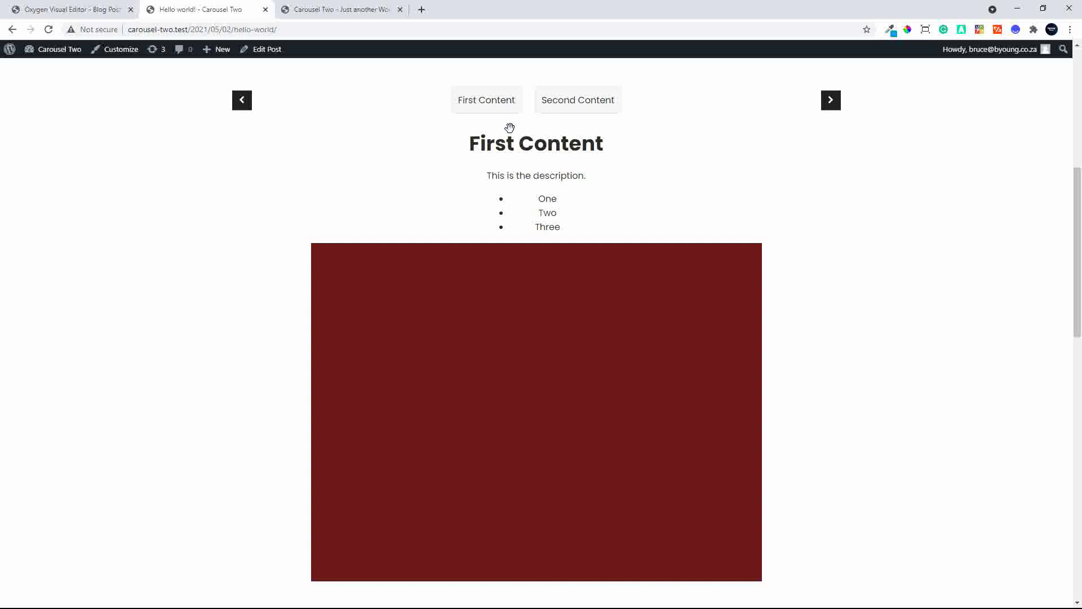
left_click(572, 104)
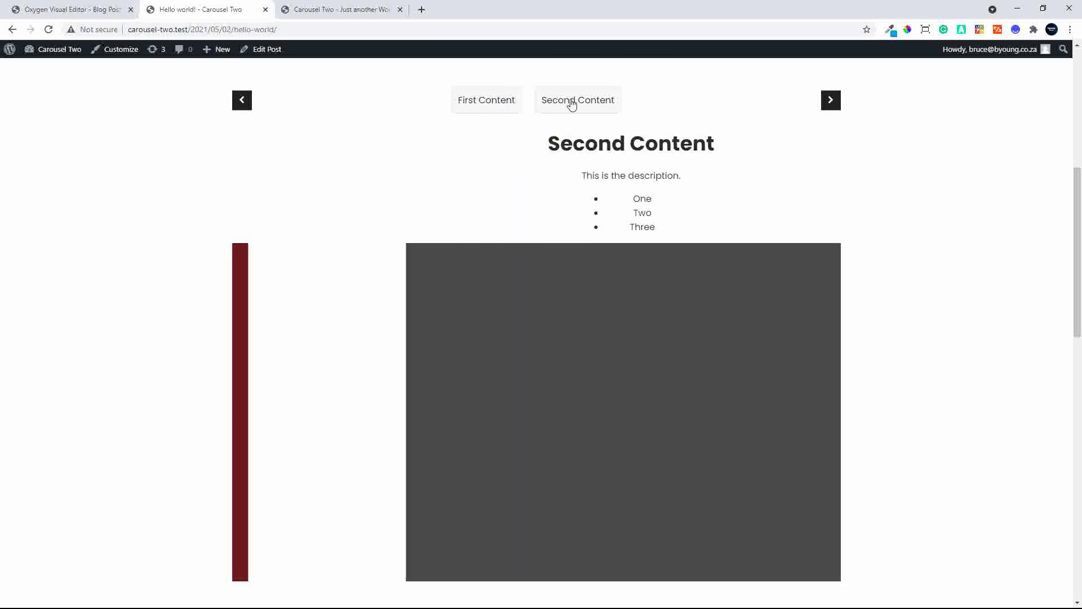
left_click(500, 103)
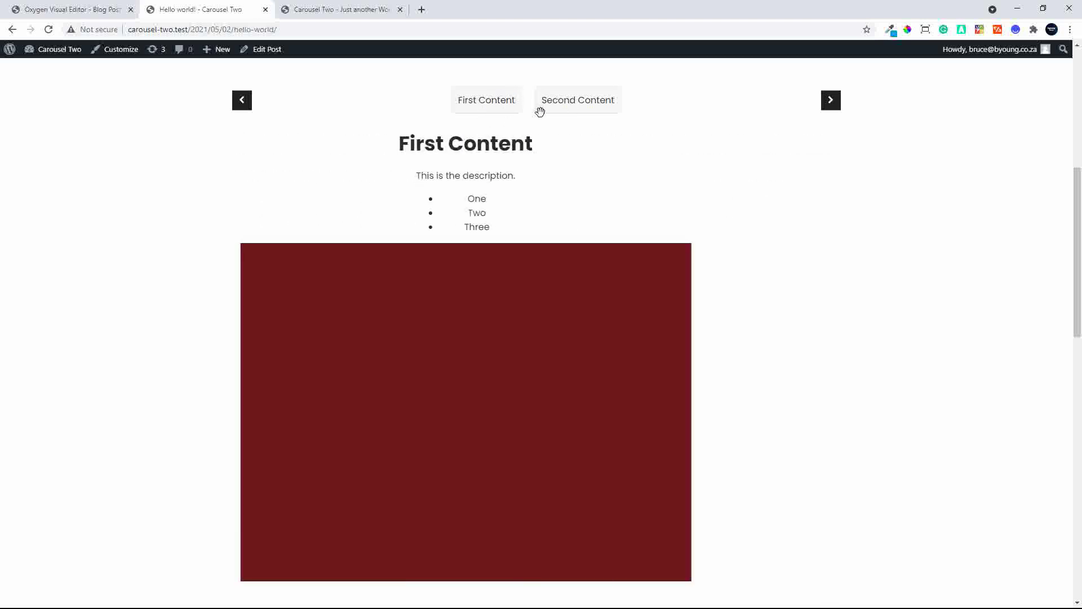
Inspect the post with the browser's developer tools and show the carousels in the Moto G4 device preview
right_click(870, 198)
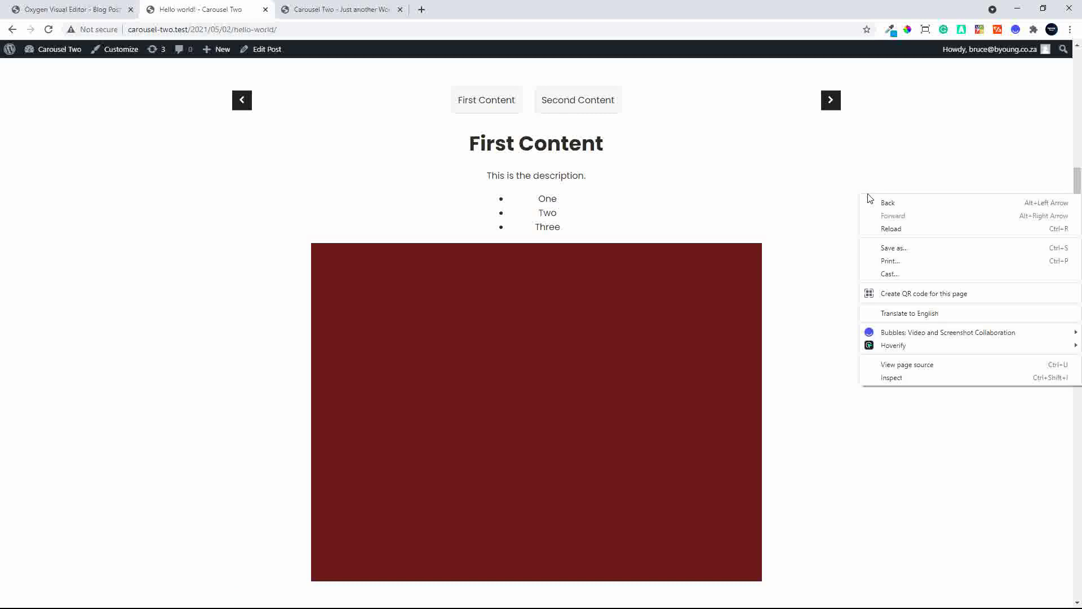
left_click(935, 375)
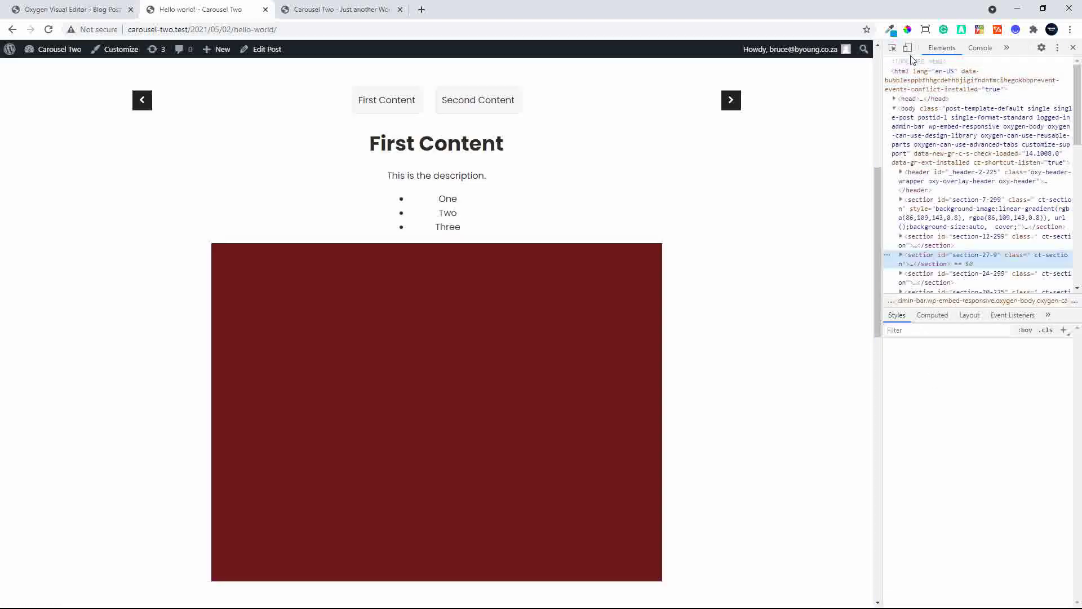
left_click(908, 48)
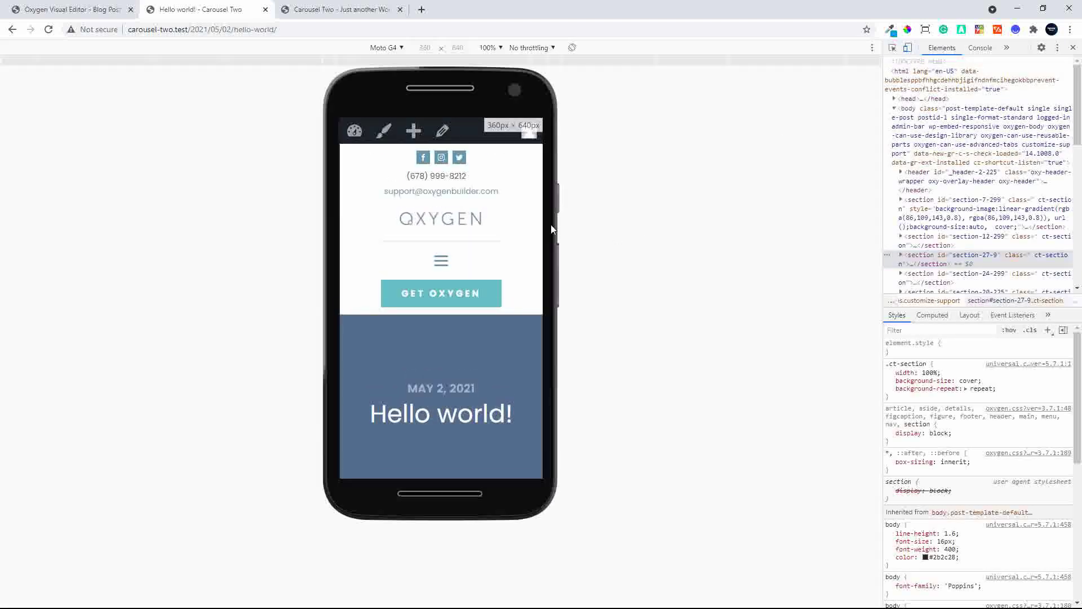
scroll(502, 283, "down", 3)
scroll(503, 283, "down", 5)
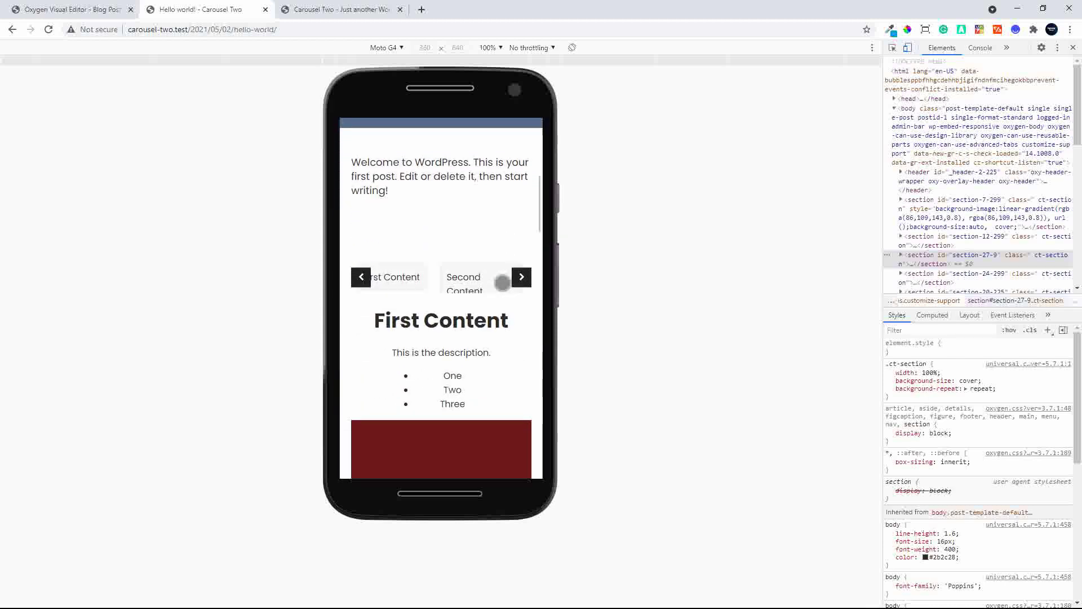
Test switching the main carousel with the First Content and Second Content cells in the phone preview
left_click(460, 192)
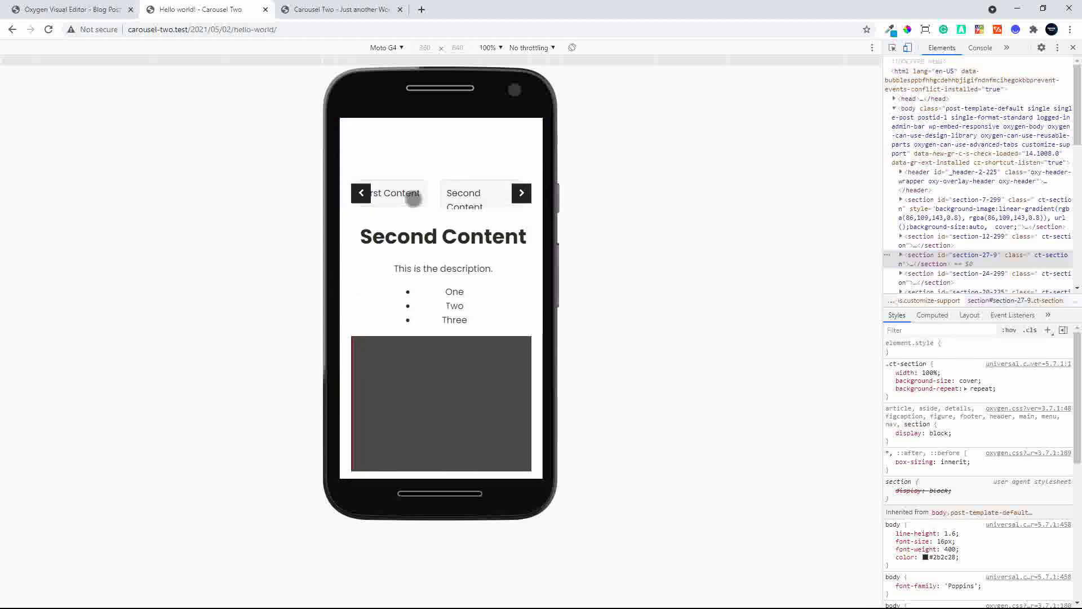
left_click(411, 197)
scroll(459, 244, "down", 3)
scroll(453, 239, "up", 2)
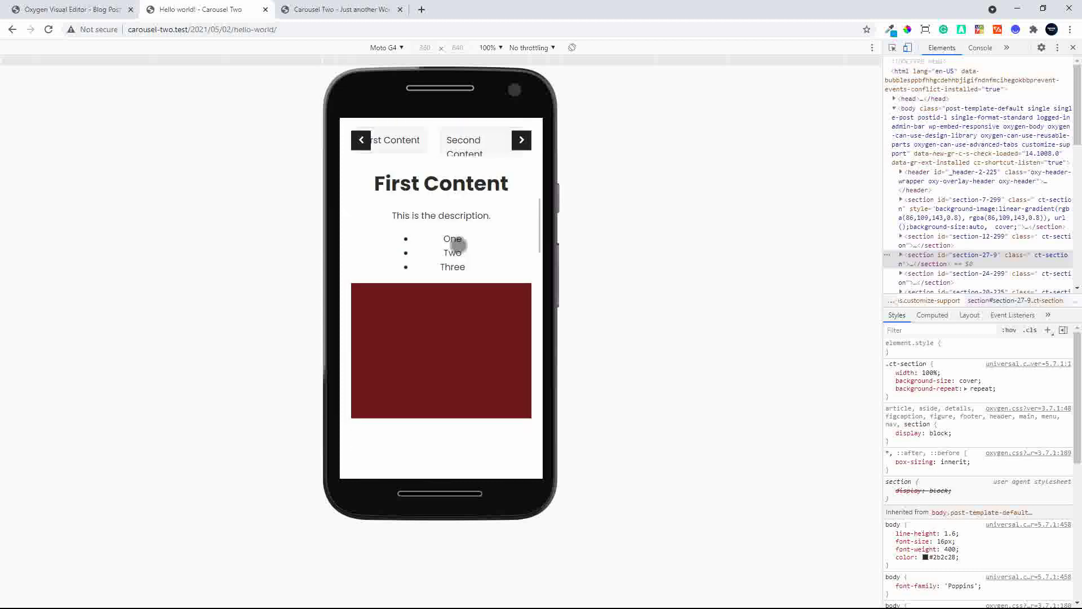
left_click(467, 181)
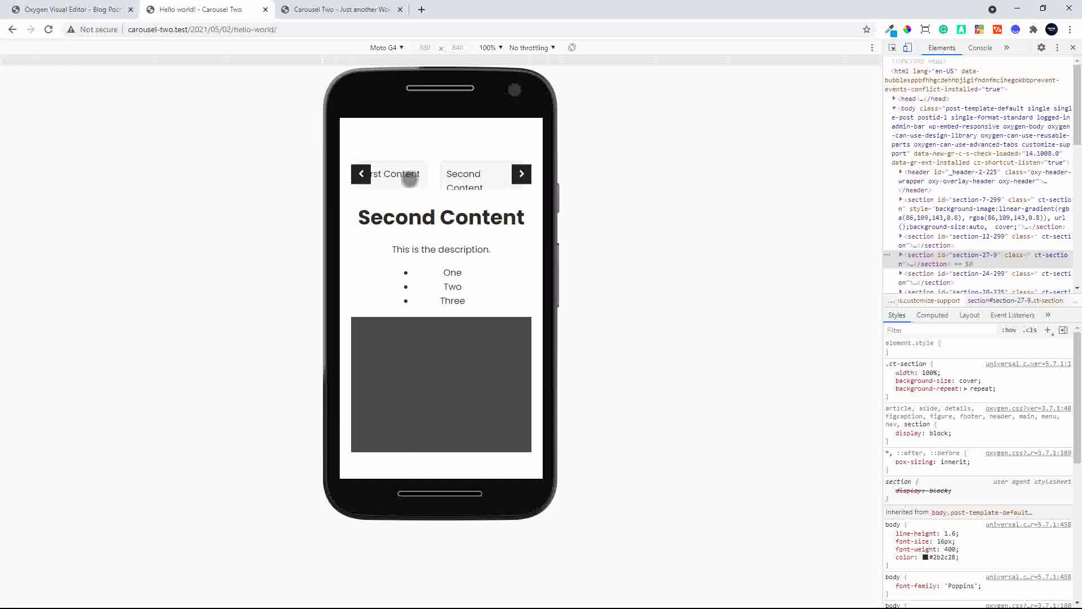
left_click(399, 176)
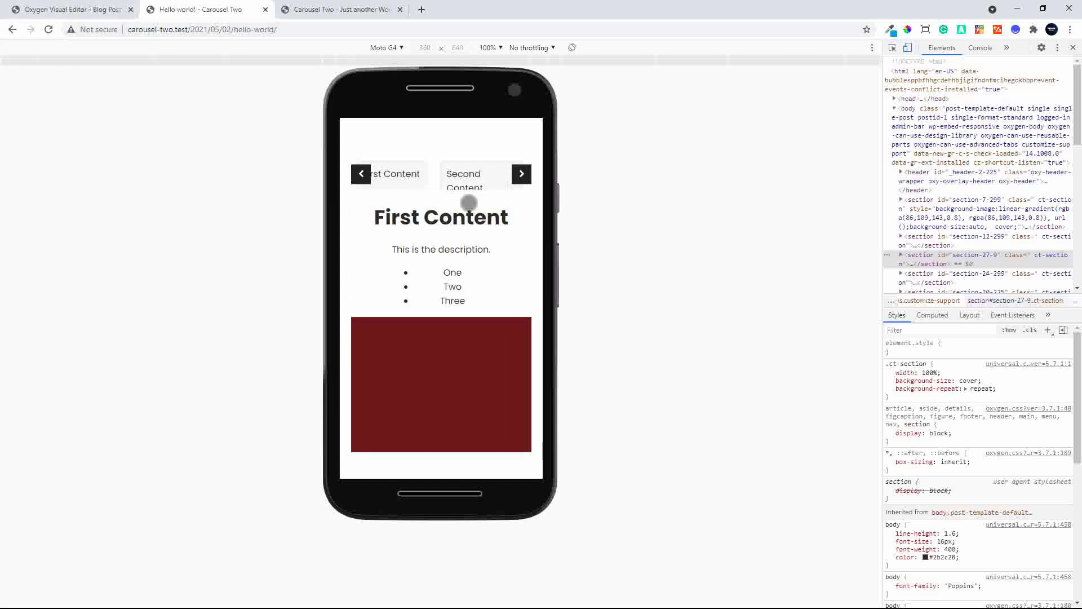
Return to the Oxygen editor and switch the navigation Carousel Builder's editing view to the Less than 480px breakpoint
left_click(54, 10)
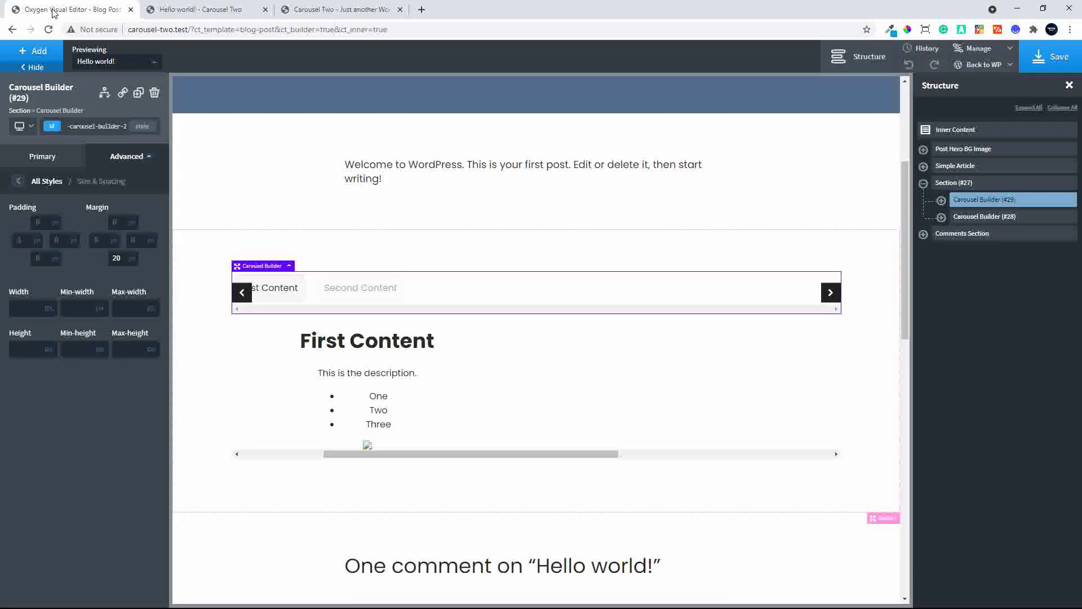
left_click(30, 131)
left_click(50, 193)
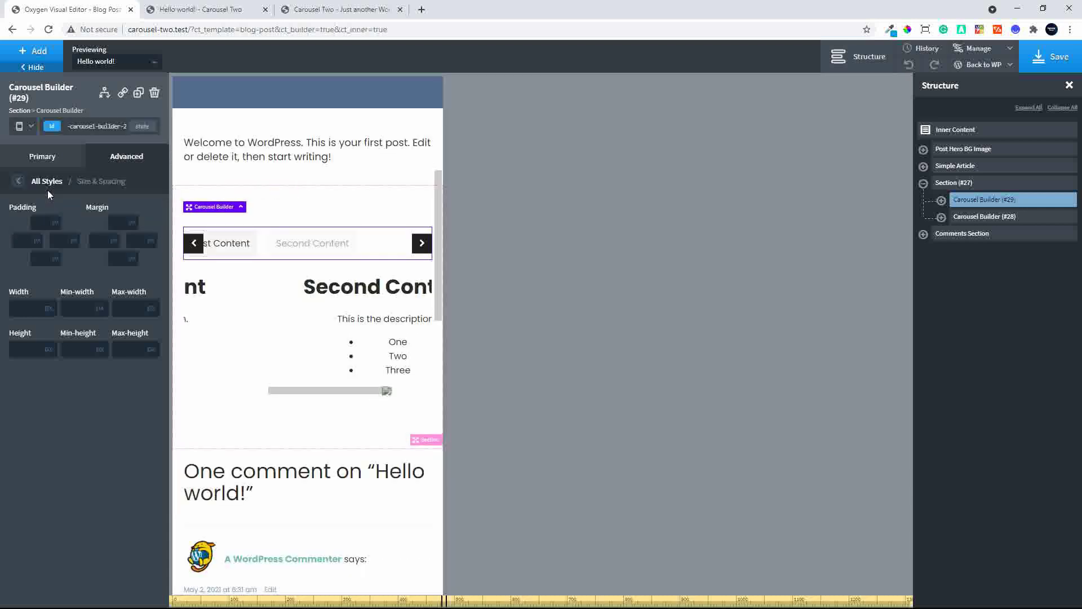
left_click(30, 129)
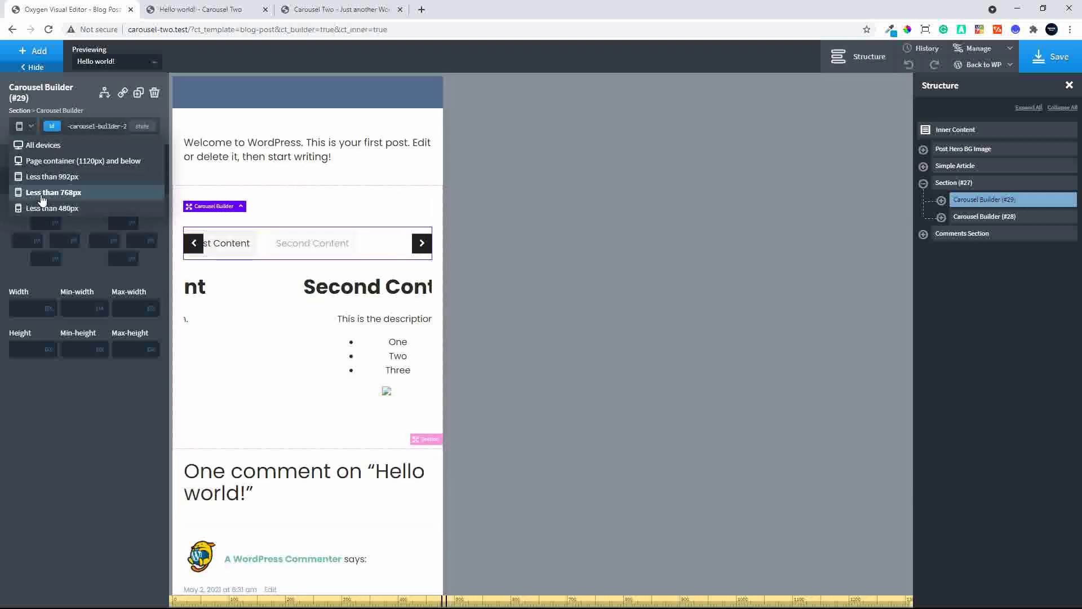
left_click(38, 208)
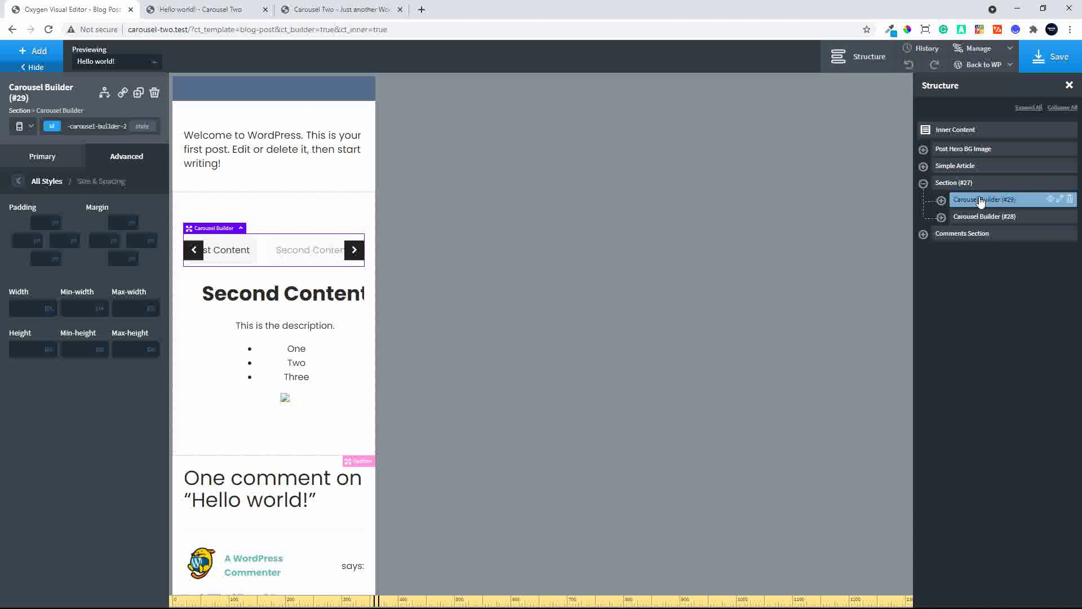
Adjust the navigation Carousel Builder's grouping and alignment options for this breakpoint, and save the template
left_click(941, 201)
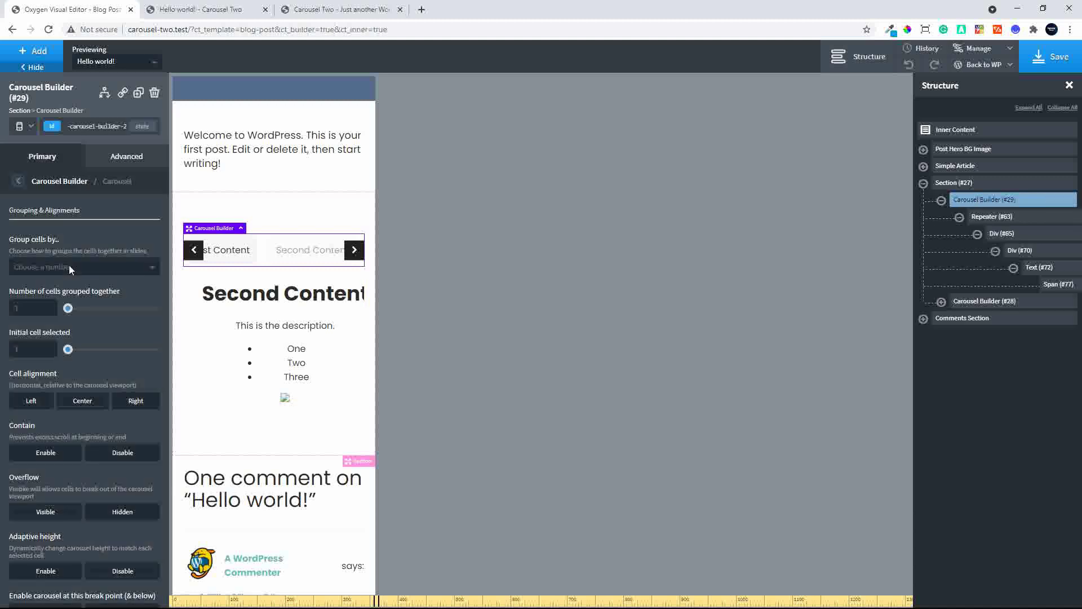
scroll(113, 436, "down", 3)
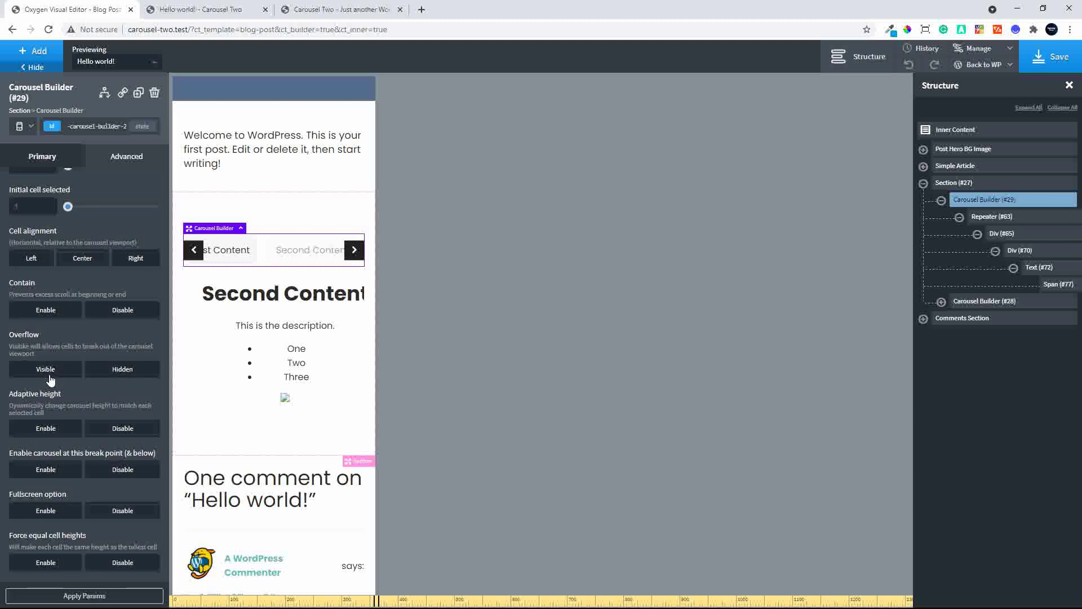
left_click(1065, 56)
Reload the Hello world! post and test the Second Content and First Content navigation cells in the desktop view
left_click(231, 10)
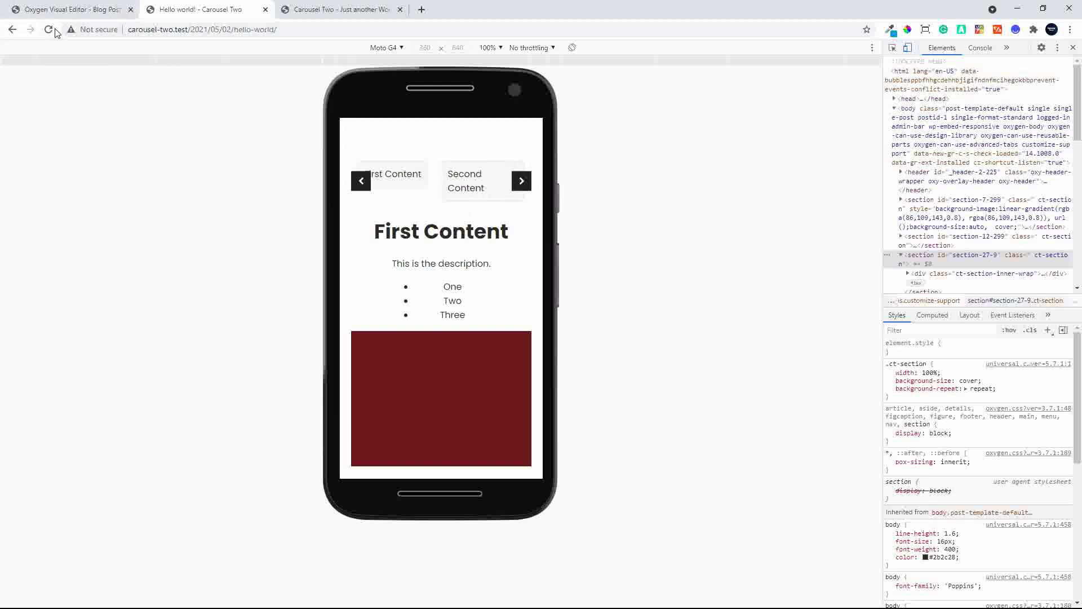
left_click(48, 29)
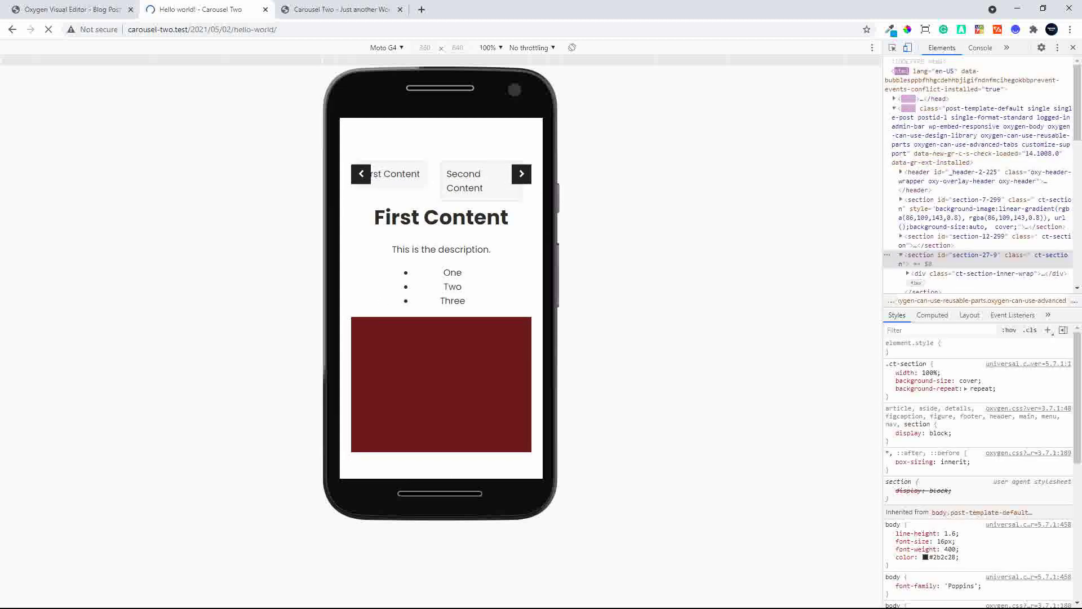
key("ctrl+shift+m")
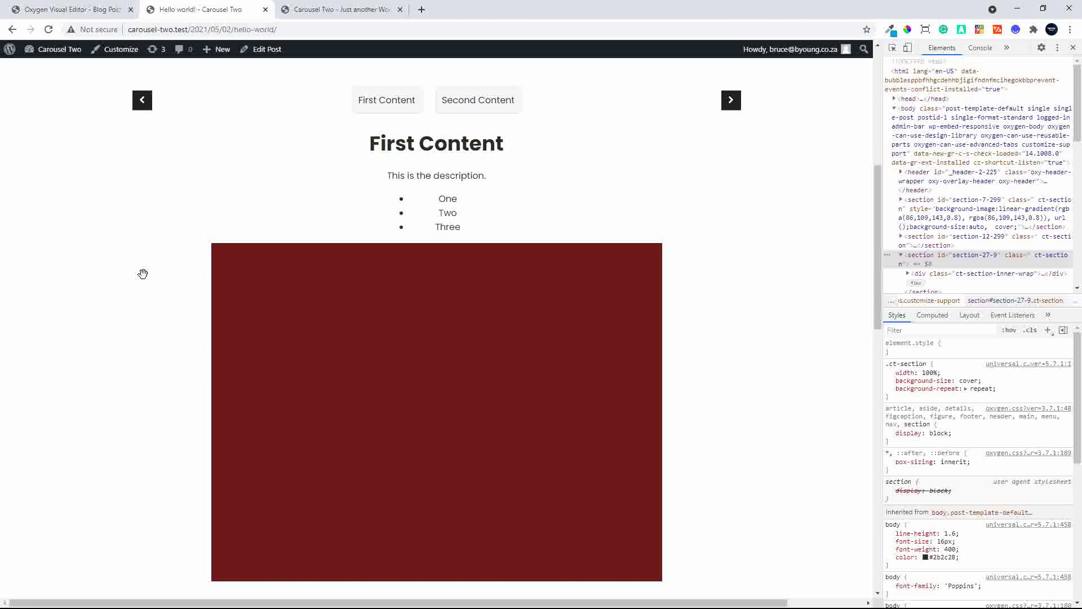
left_click(482, 101)
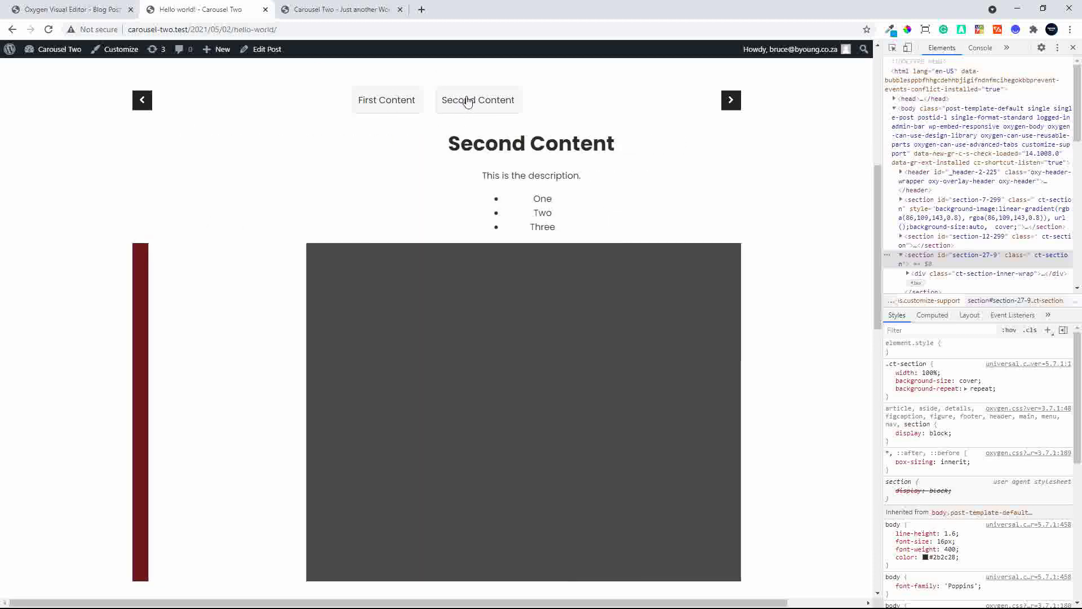
left_click(378, 102)
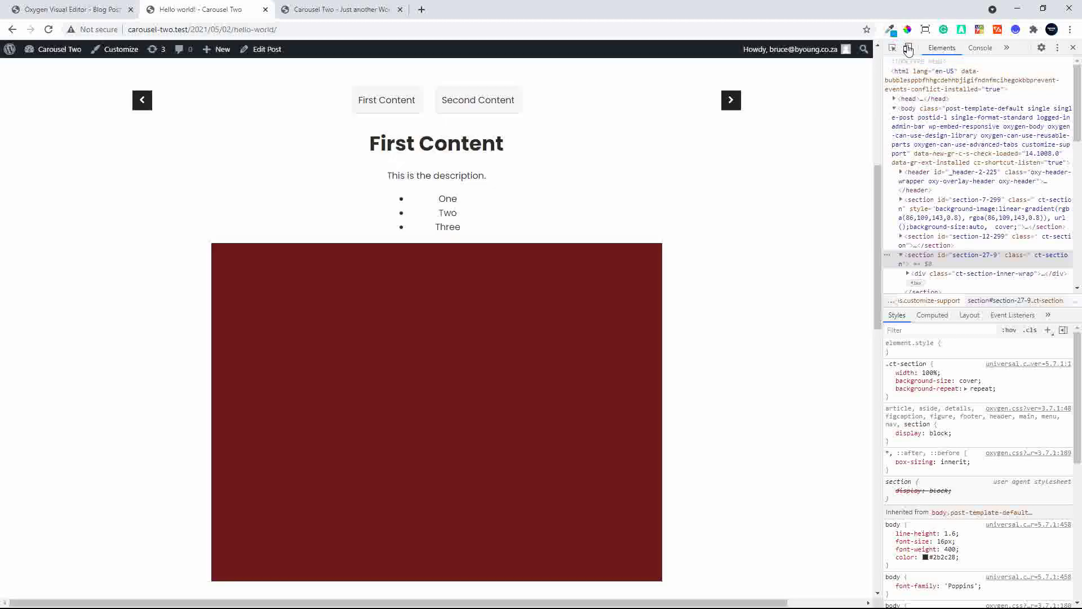
Return to the Moto G4 device preview and test switching to the second content cell and back to the first
left_click(907, 47)
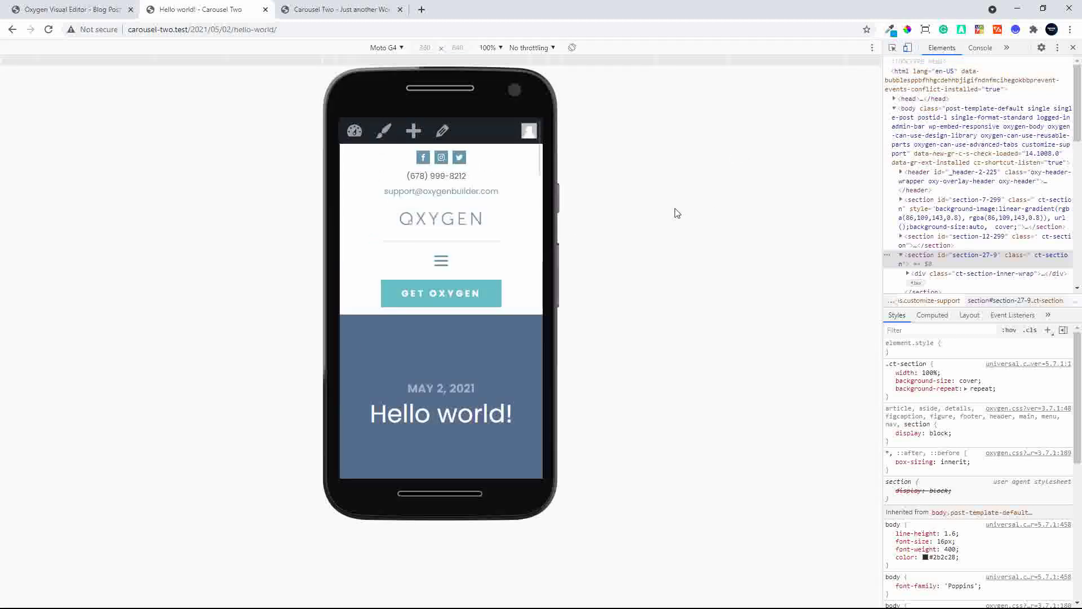
scroll(506, 305, "down", 8)
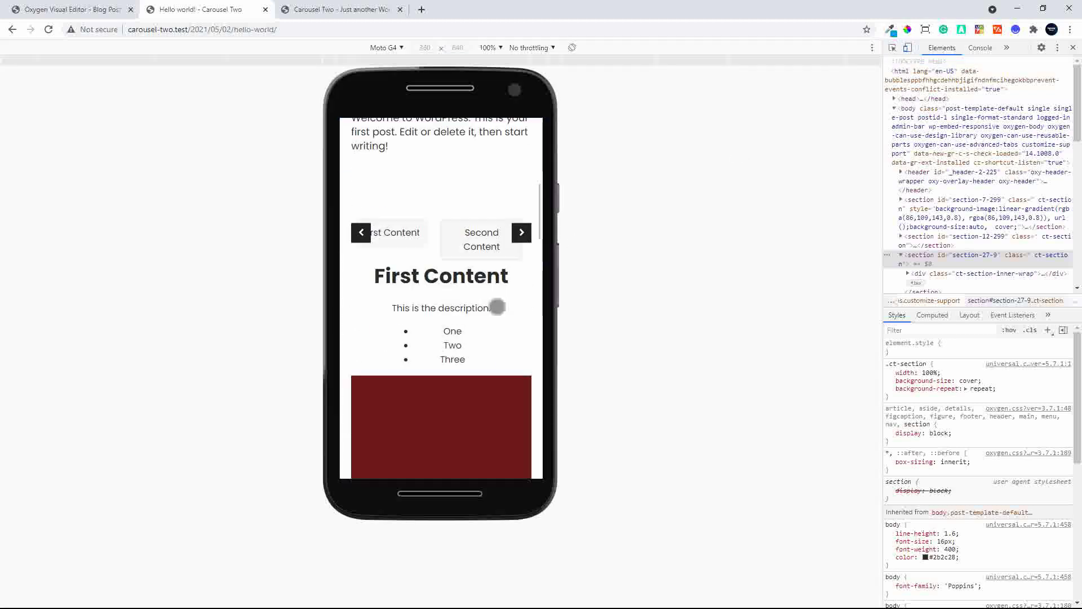
left_click(482, 172)
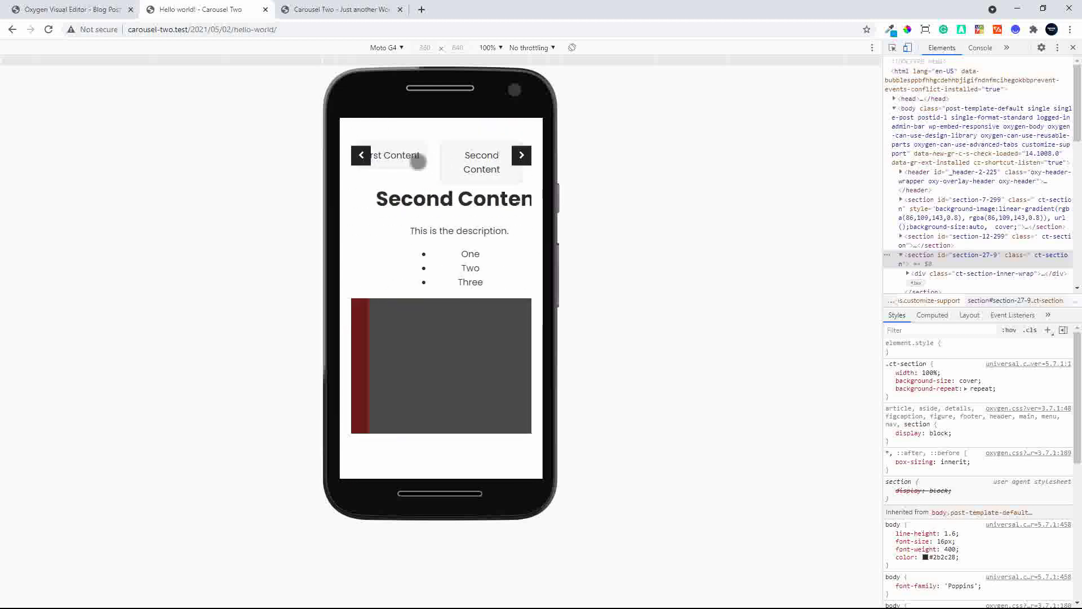
left_click(411, 155)
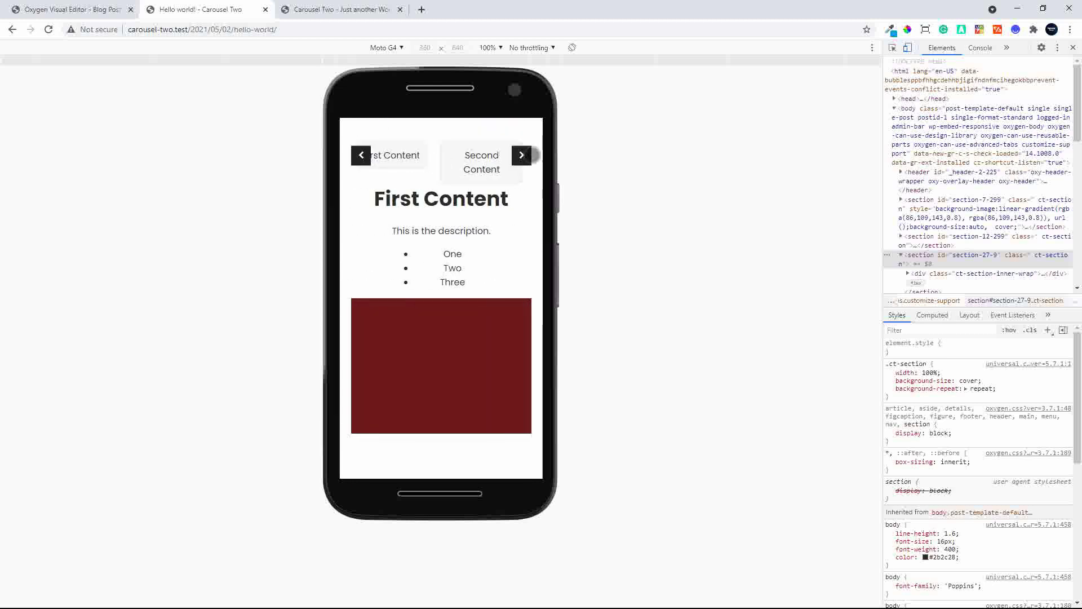